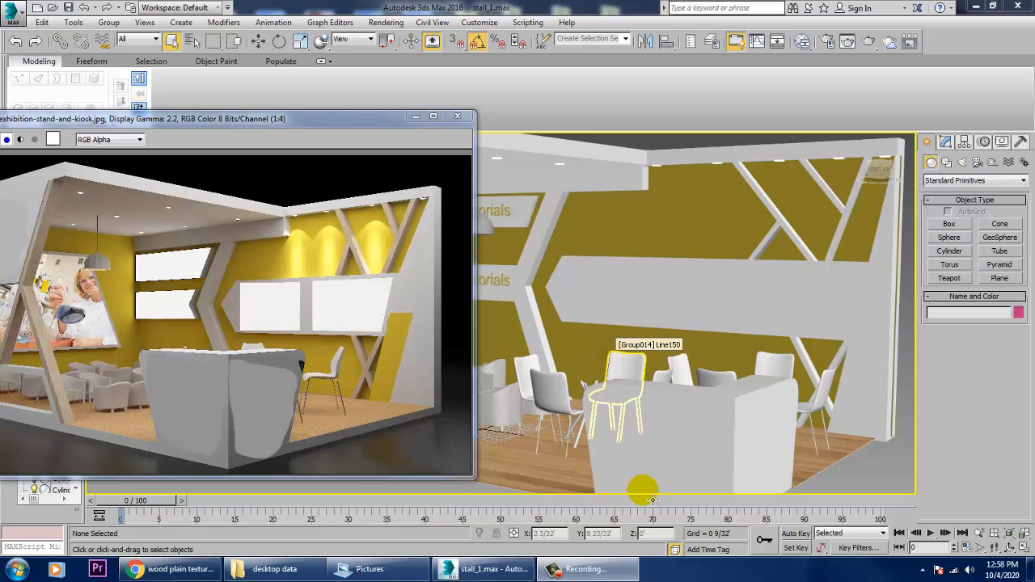
Step: Turn on edged faces in the viewport around the reception counter and the long wall panel
left_click(665, 446)
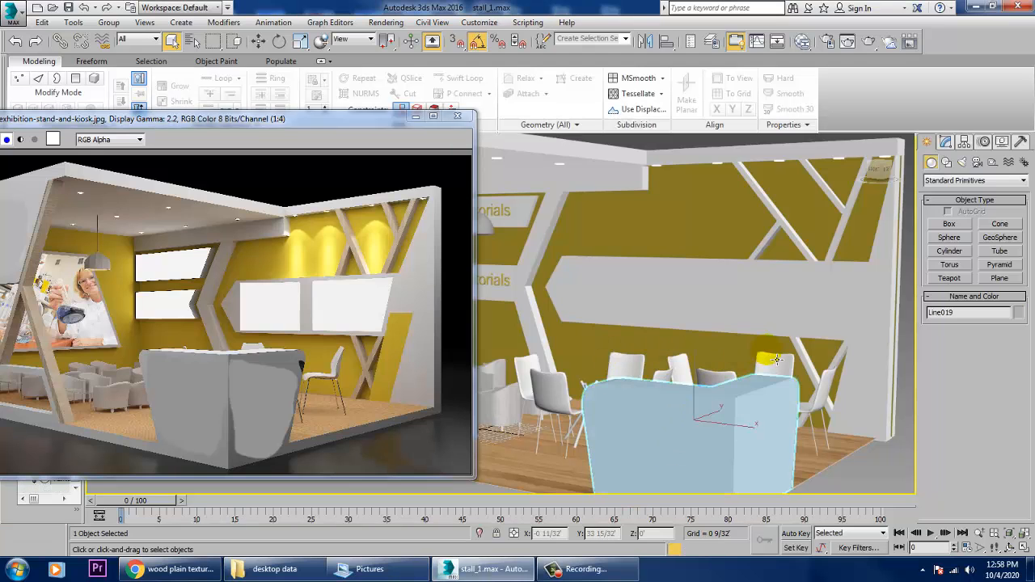
middle_click_drag(776, 360, 736, 323, "alt")
left_click(700, 263)
key("F4")
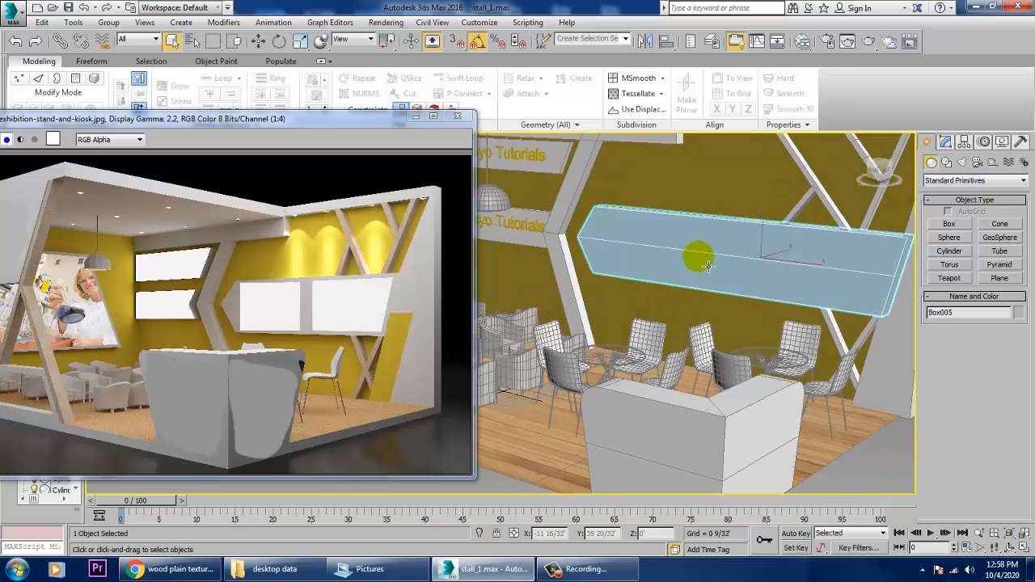
Step: Examine the stall's slanted front frame, signboards, seating and wall panels from several angles against the reference image
middle_click_drag(707, 265, 842, 372, "alt")
scroll(721, 275, "down", 5)
scroll(746, 331, "up", 2)
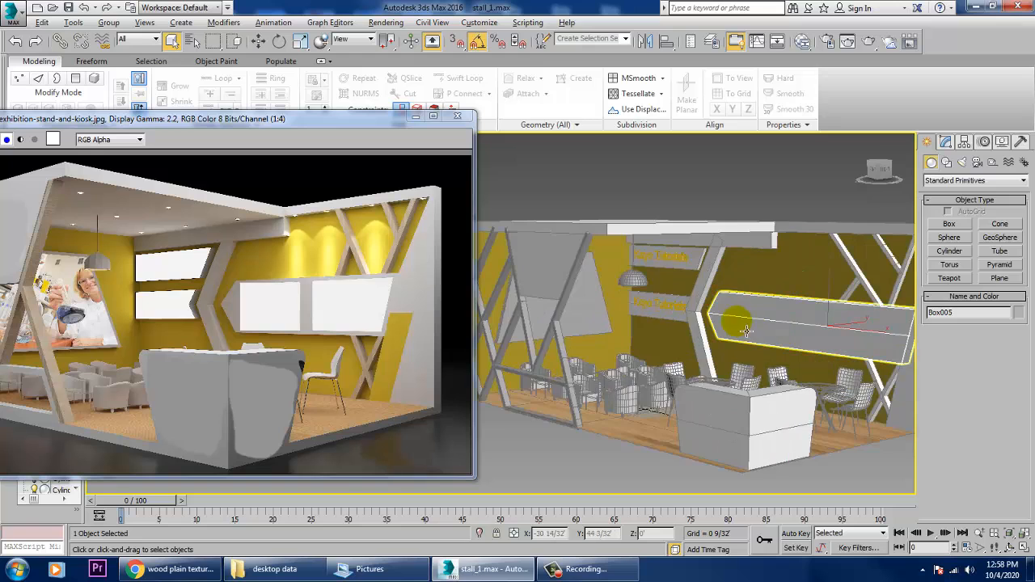
middle_click_drag(746, 331, 723, 317, "alt")
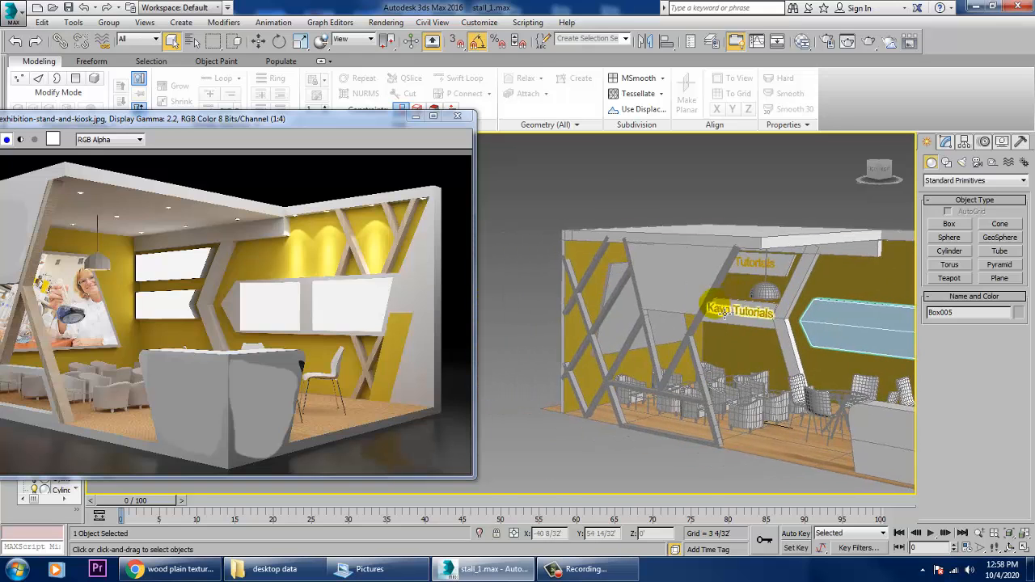
scroll(724, 317, "up", 4)
left_click(623, 233)
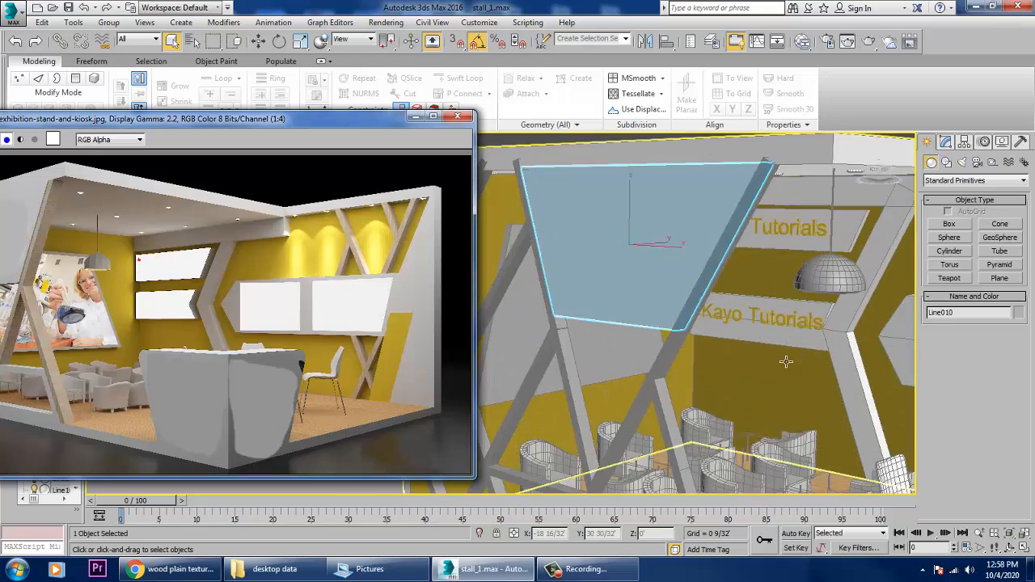
middle_click_drag(786, 361, 668, 321)
scroll(668, 321, "down", 4)
middle_click_drag(898, 376, 862, 396, "alt")
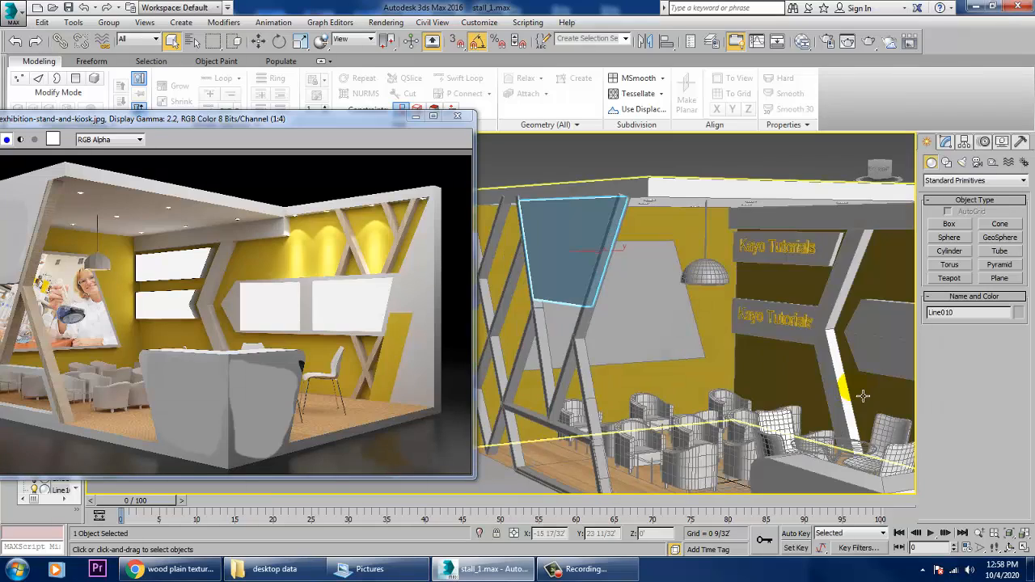
middle_click_drag(745, 363, 620, 333, "alt")
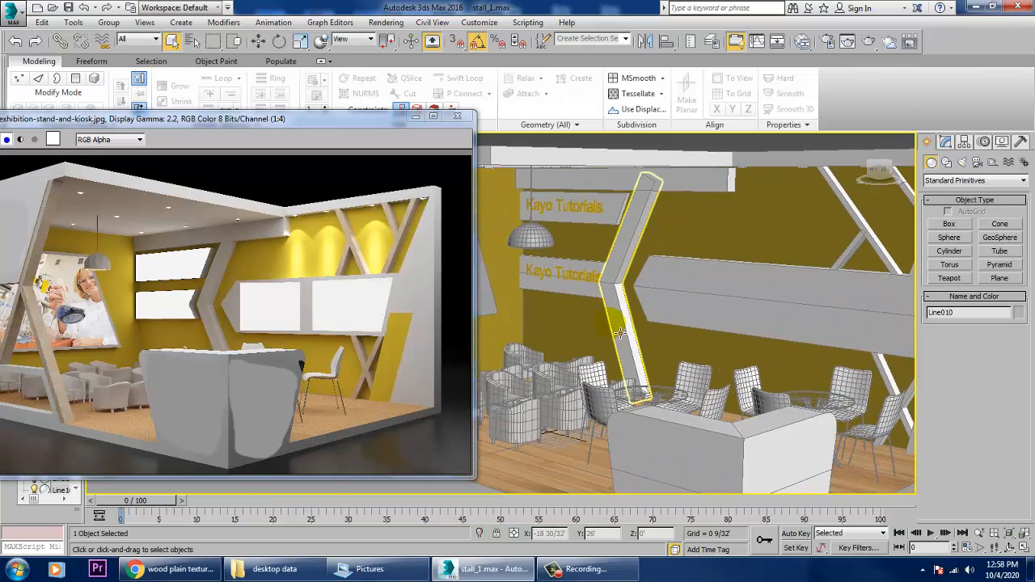
Step: Add a vertical edge loop with Swift Loop near the pointed end of the long wall panel
middle_click_drag(734, 323, 735, 296)
left_click(665, 308)
key("w")
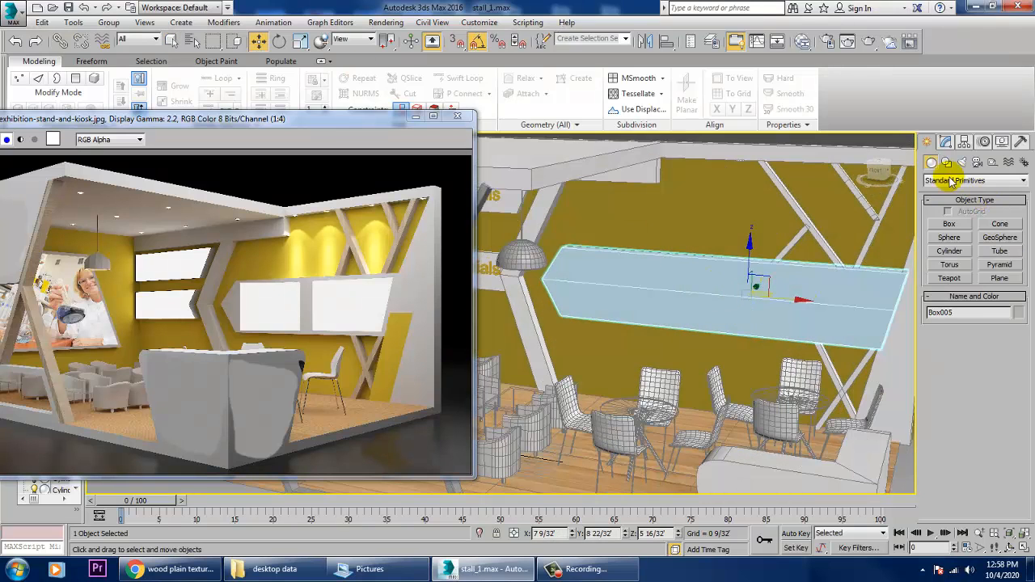
left_click(944, 143)
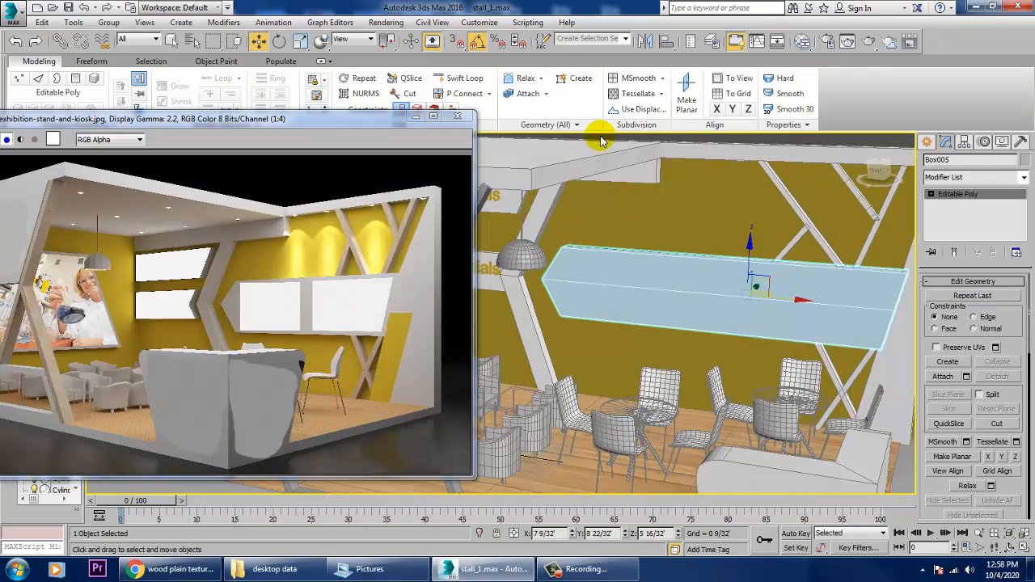
left_click(464, 78)
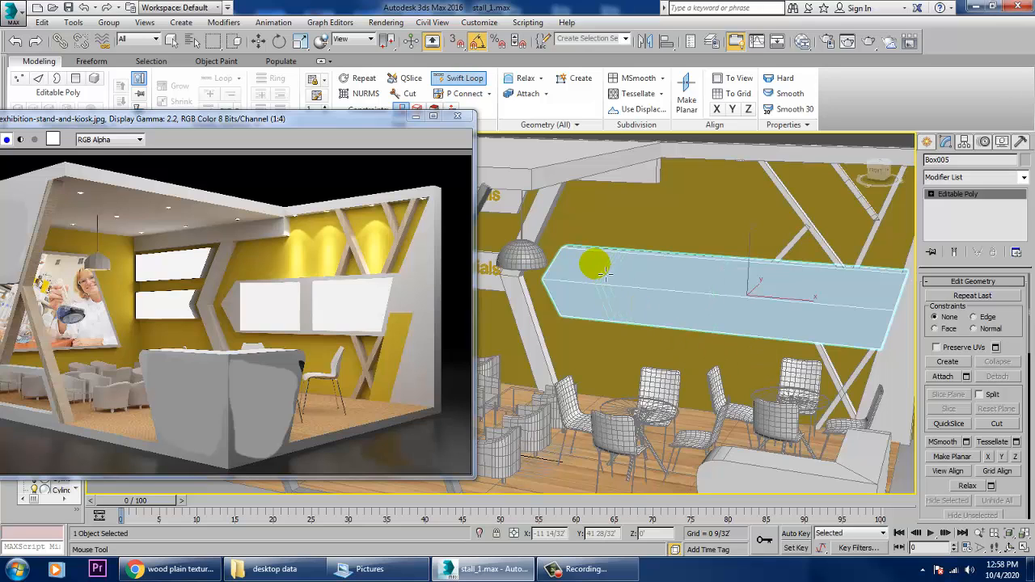
middle_click_drag(628, 284, 639, 285, "alt")
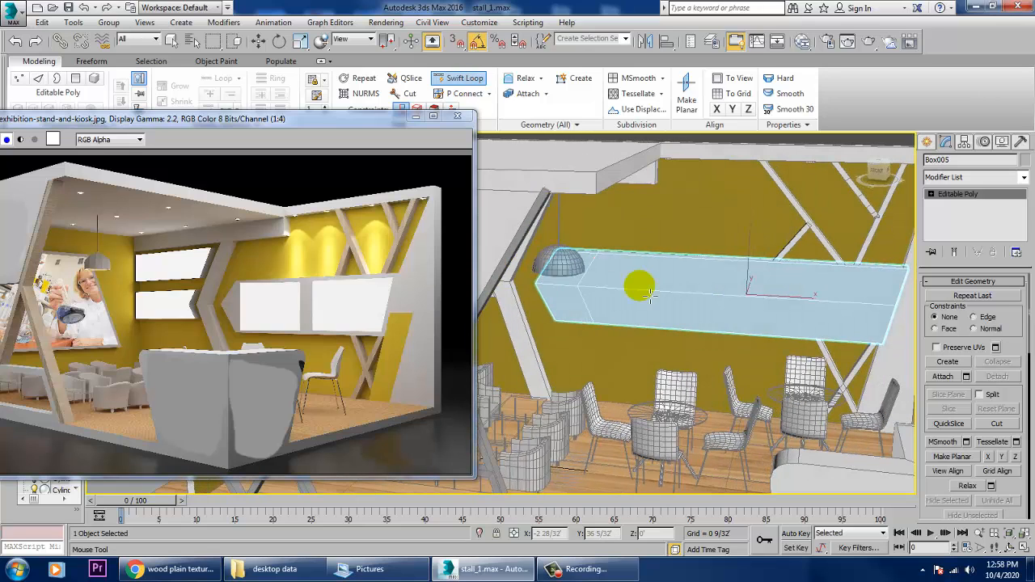
Step: Align the new loop's vertices into a straight vertical line by scaling them flat along the panel's length
key("w")
key("1")
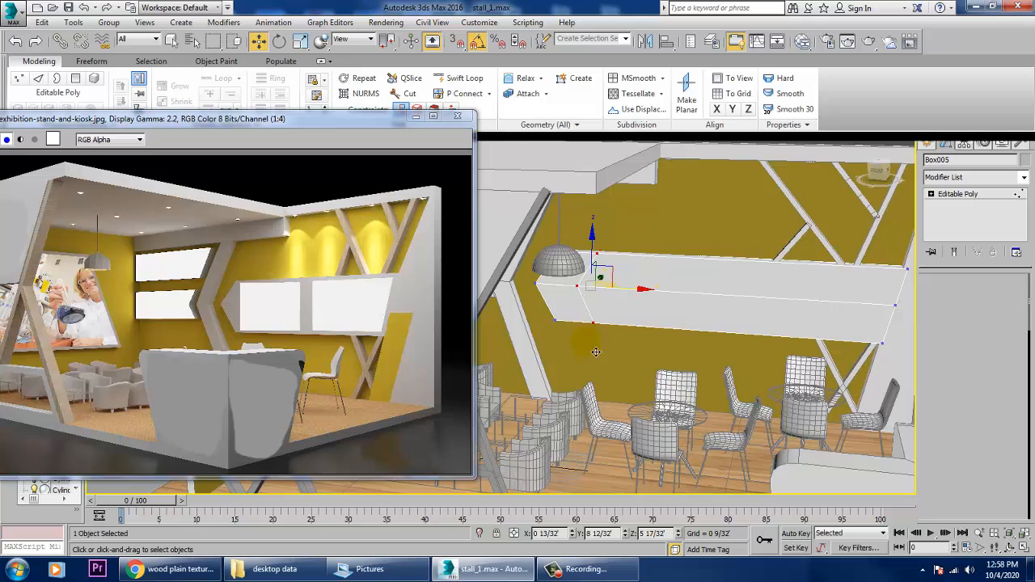
left_click(608, 276)
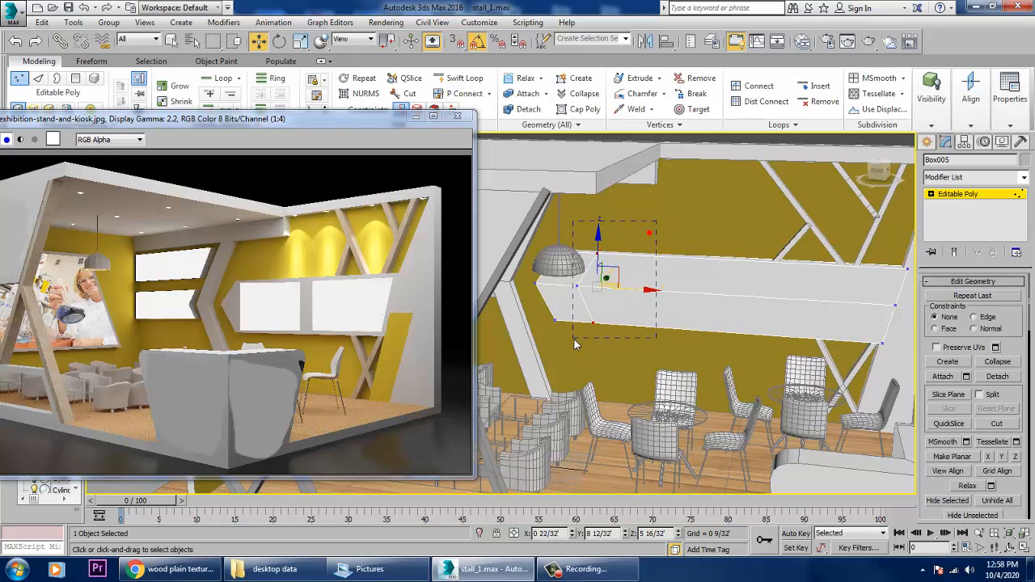
key("r")
left_click(655, 300)
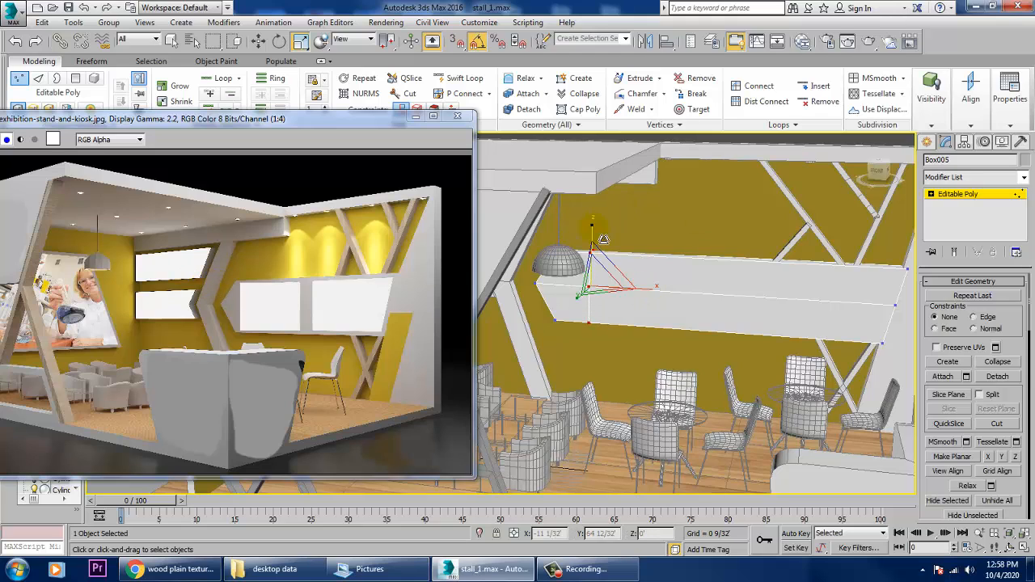
left_click(641, 287)
key("w")
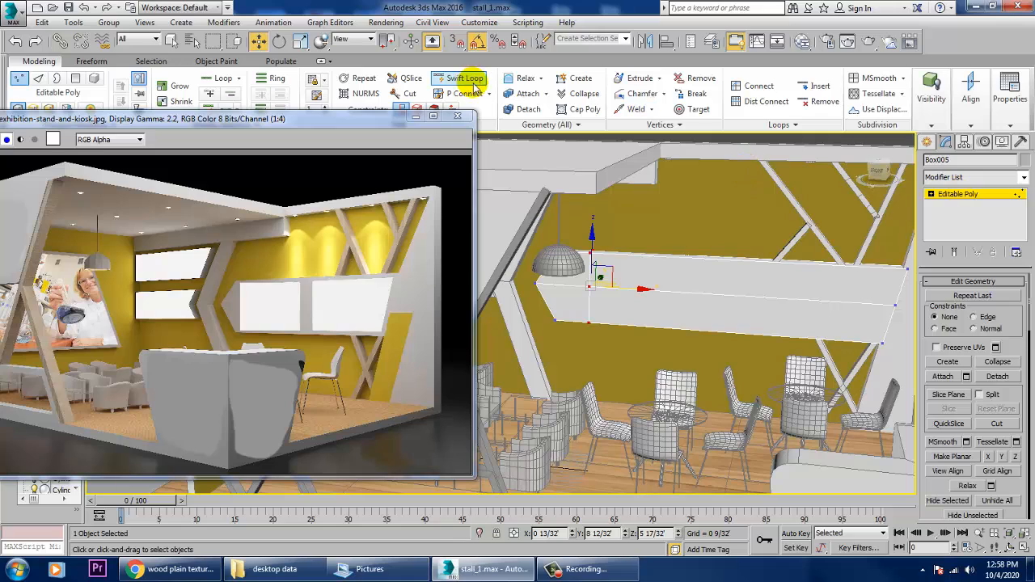
Step: Add a second vertical edge loop near the middle of the long wall panel and straighten its vertices by scaling
left_click(705, 274)
right_click(706, 274)
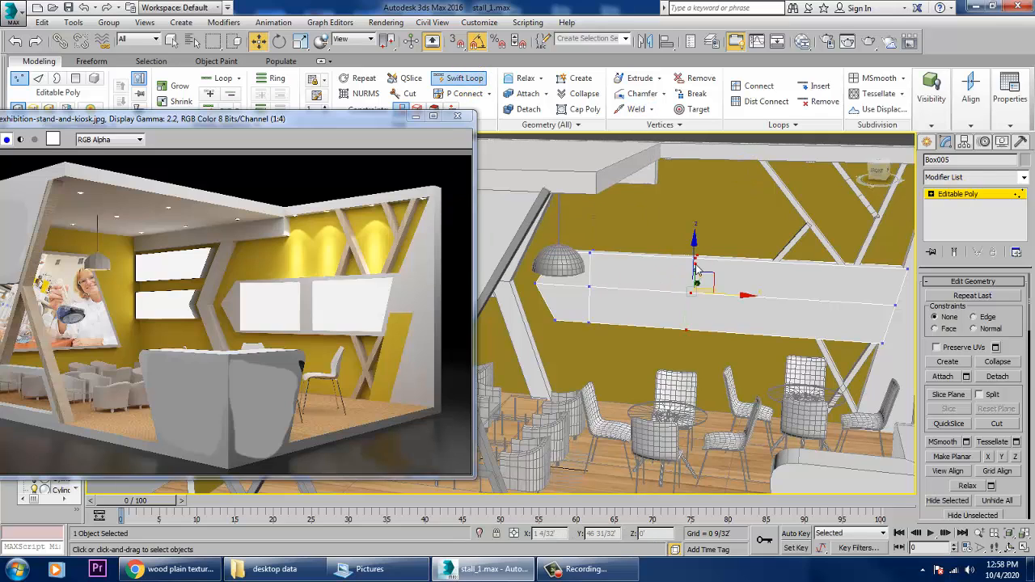
key("1")
key("1")
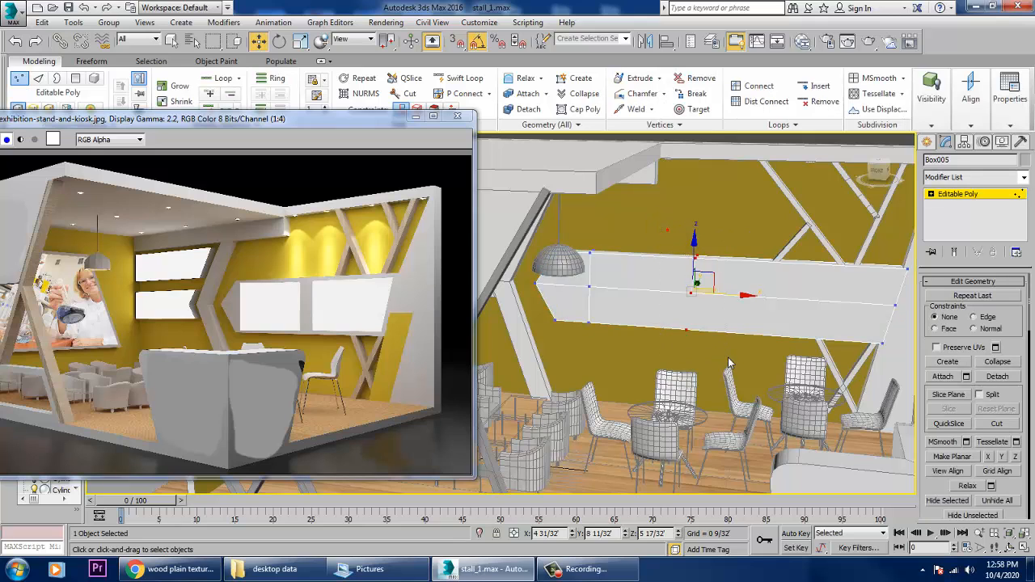
key("r")
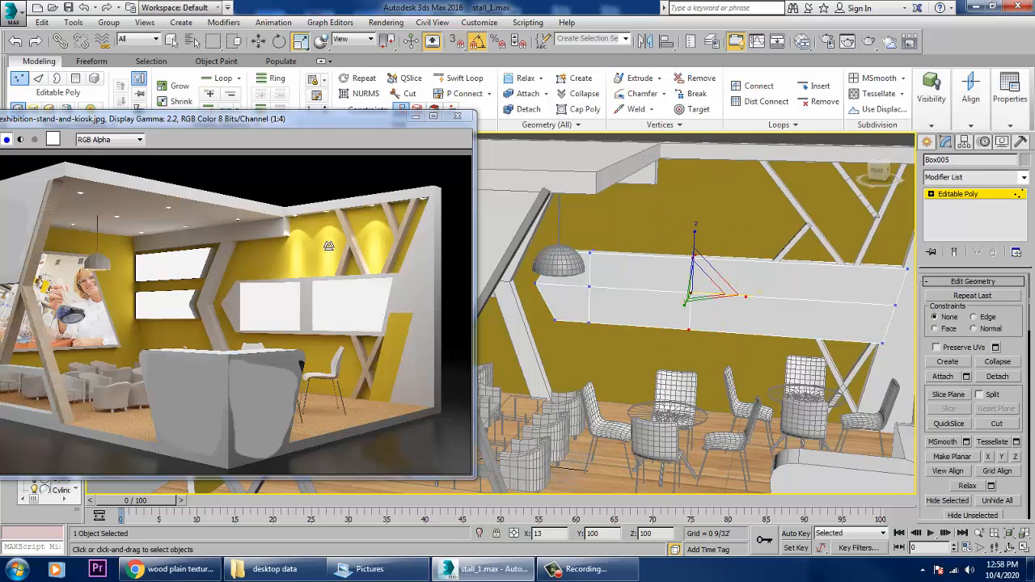
key("w")
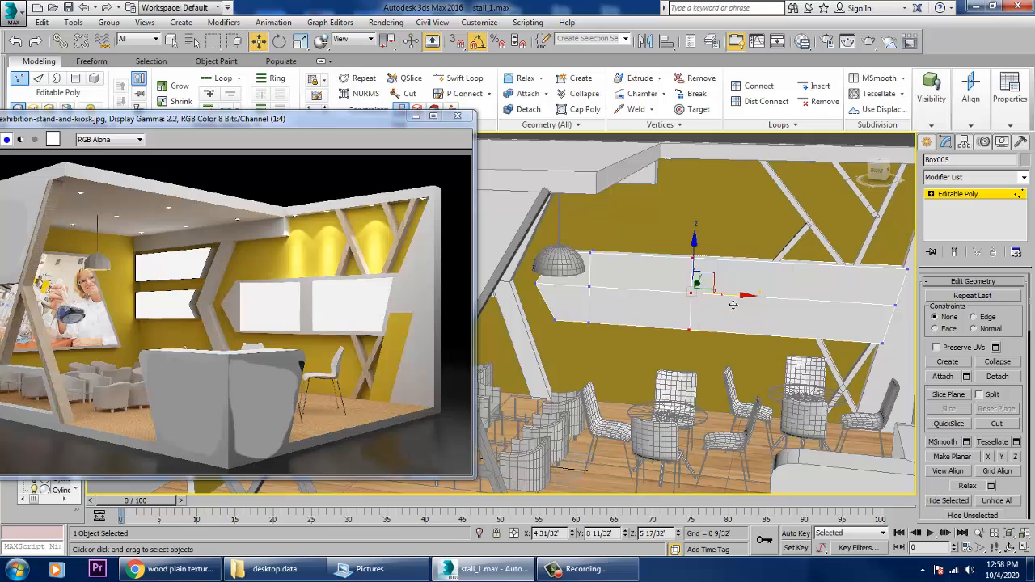
Step: Add a third edge loop just beyond the middle one to form a narrow divider strip, and scale its vertices straight
left_click(456, 77)
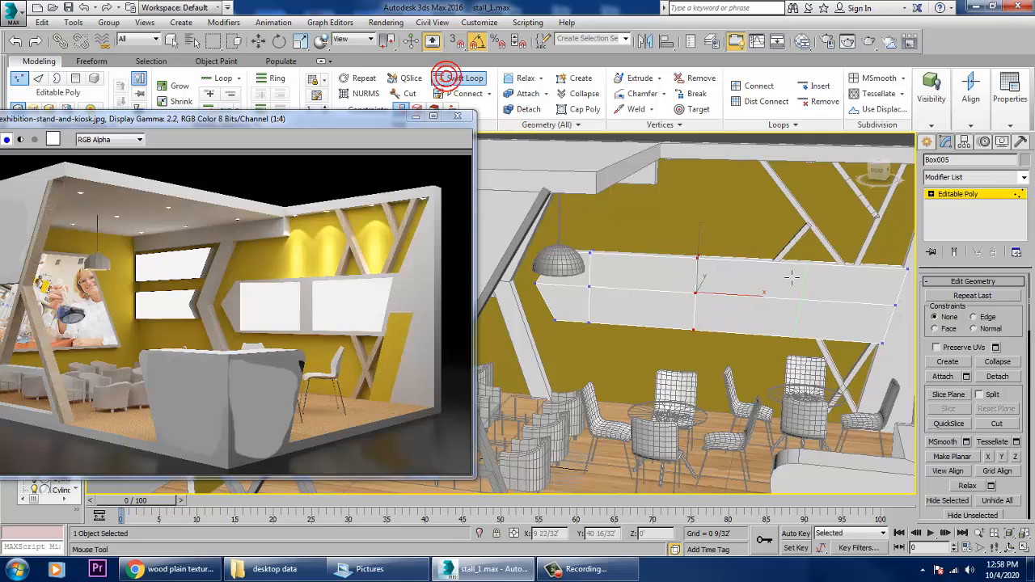
left_click(738, 264)
right_click(750, 270)
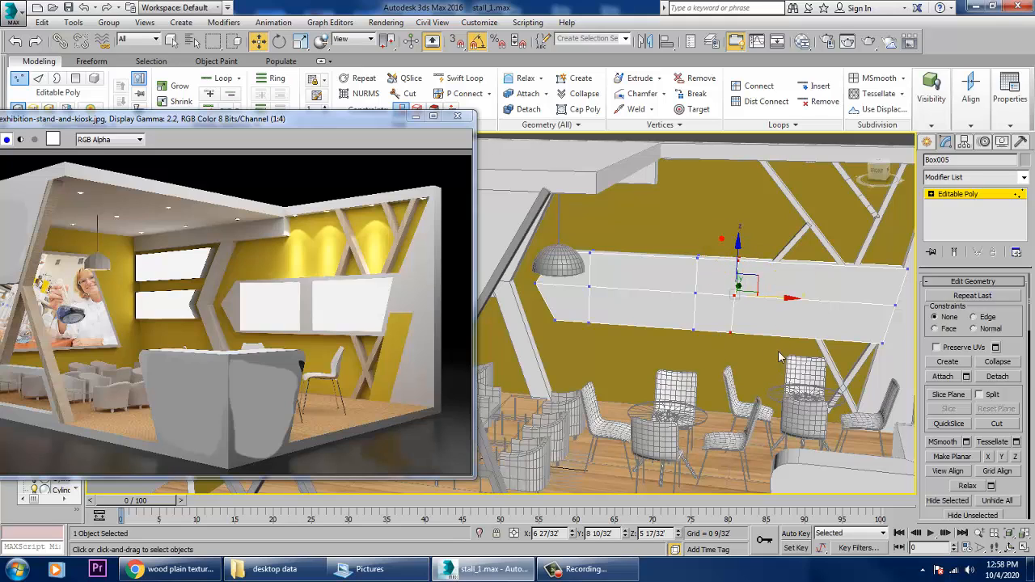
key("t")
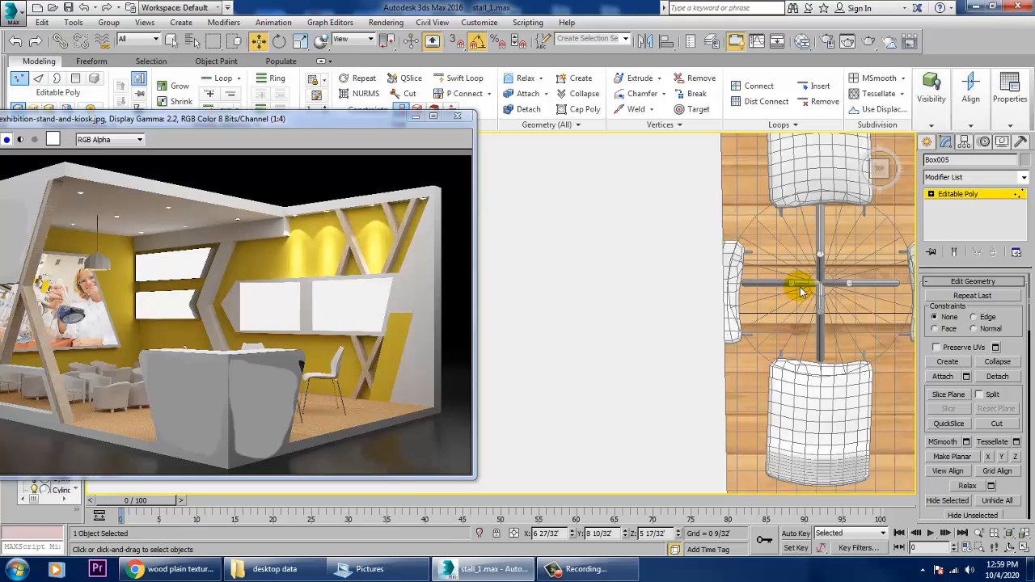
middle_click_drag(785, 300, 852, 308, "alt")
scroll(739, 340, "down", 6)
scroll(728, 337, "up", 5)
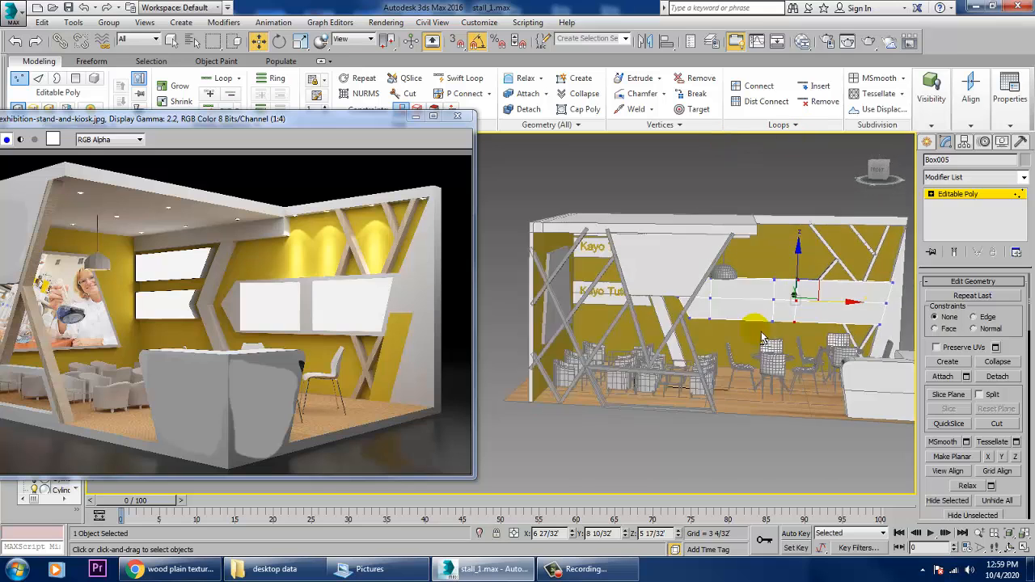
middle_click_drag(752, 335, 797, 326, "alt")
middle_click_drag(796, 327, 731, 336)
key("r")
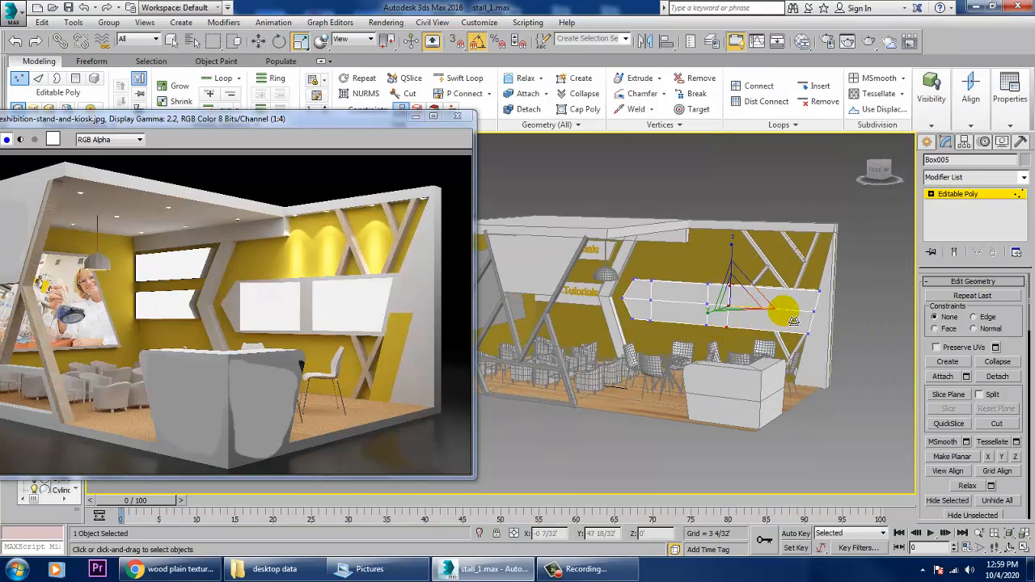
scroll(647, 318, "up", 5)
key("w")
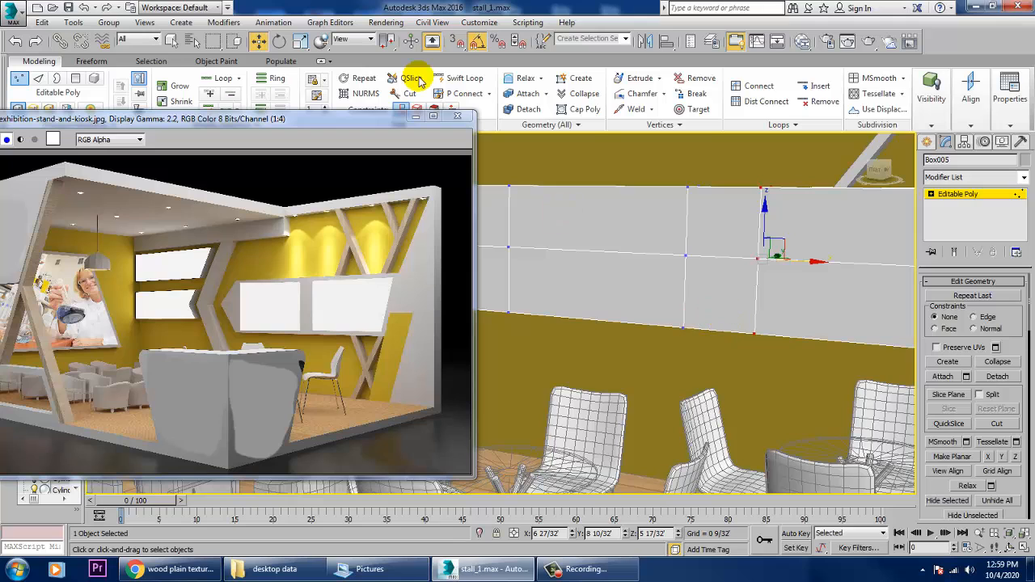
Step: Add a fourth edge loop close to the slanted end of the long wall panel and scale its vertices into a vertical line
left_click(459, 78)
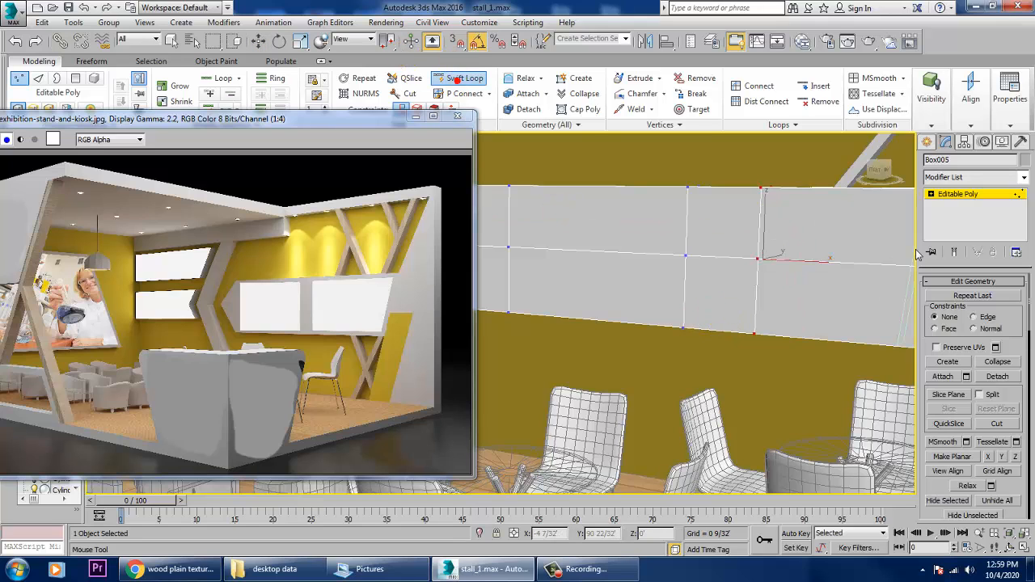
scroll(836, 199, "down", 5)
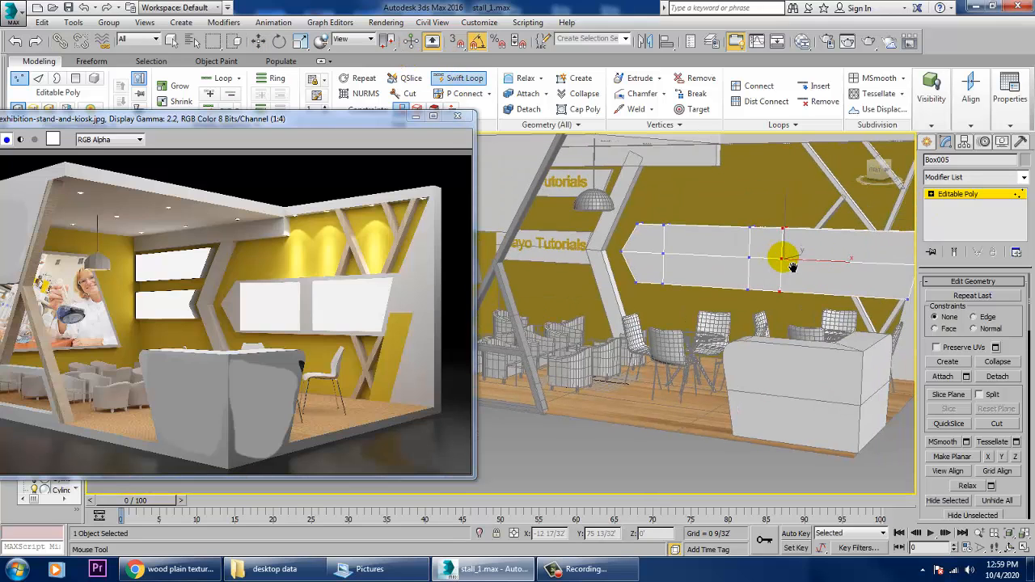
left_click(876, 261)
right_click(873, 263)
middle_click_drag(838, 268, 815, 270)
key("r")
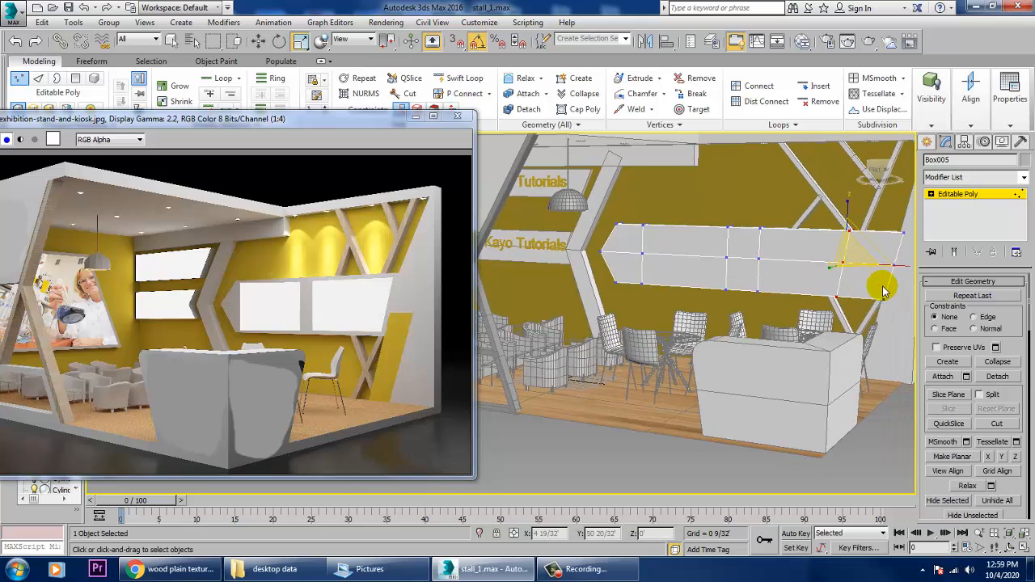
key("w")
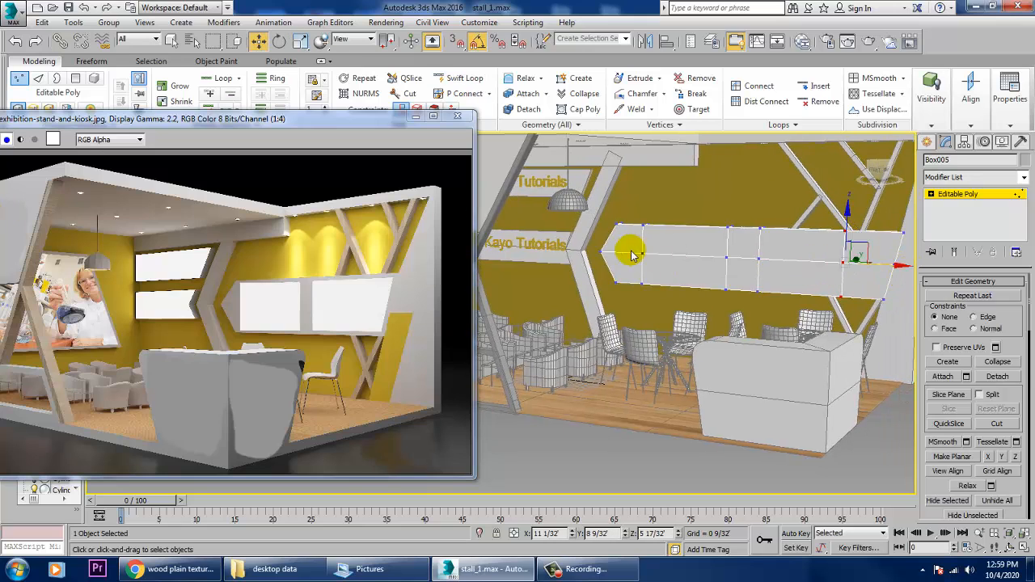
Step: Select the upper and lower front polygons of the wall panel between the divider strip and the slanted-end loop
key("2")
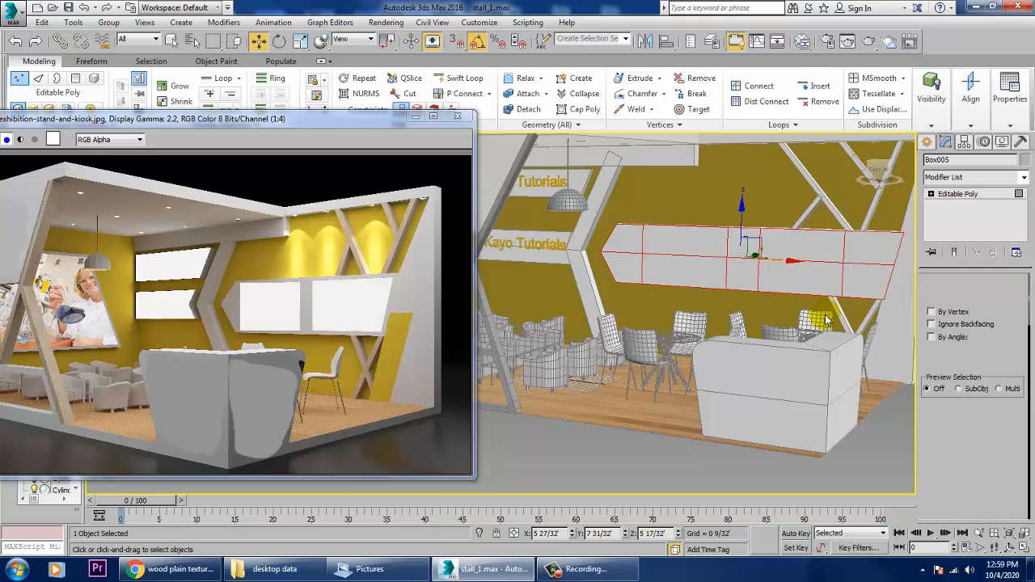
key("4")
left_click(792, 249)
left_click(818, 294, "ctrl")
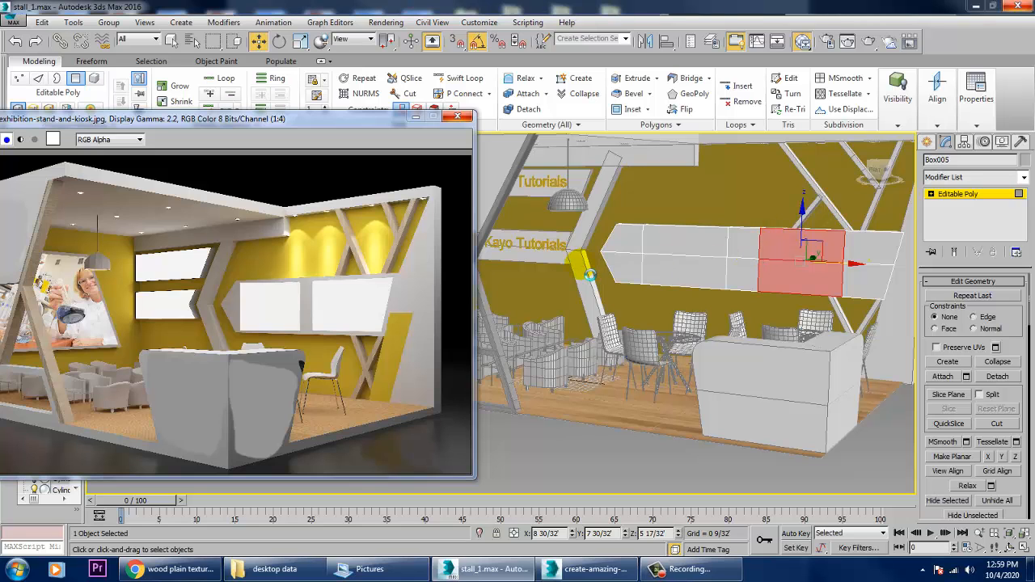
Step: Create a new VRayMtl material node in an empty area of the Slate Material Editor view
key("m")
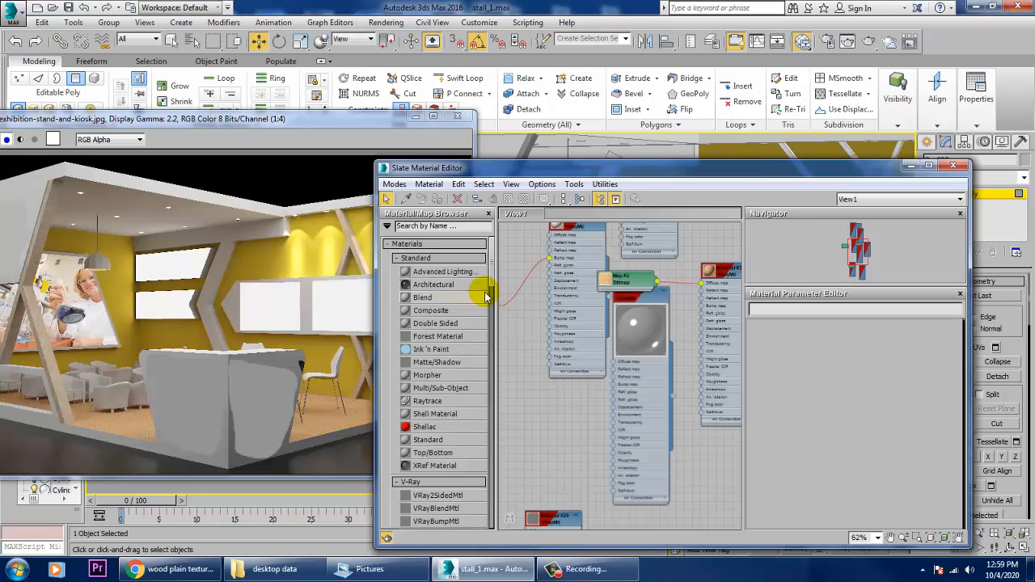
left_click_drag(592, 168, 377, 63)
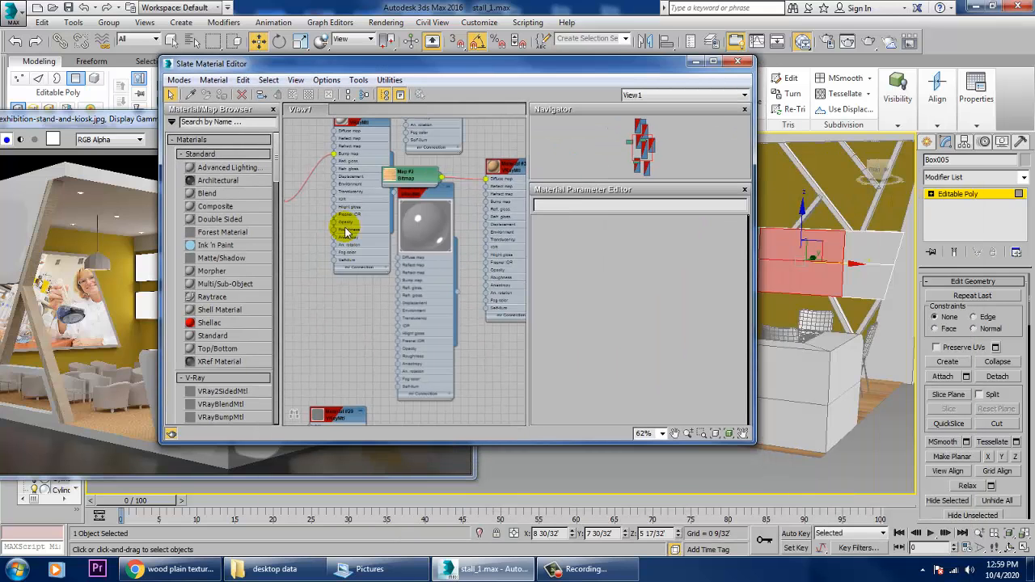
middle_click_drag(420, 343, 437, 222)
scroll(223, 242, "down", 7)
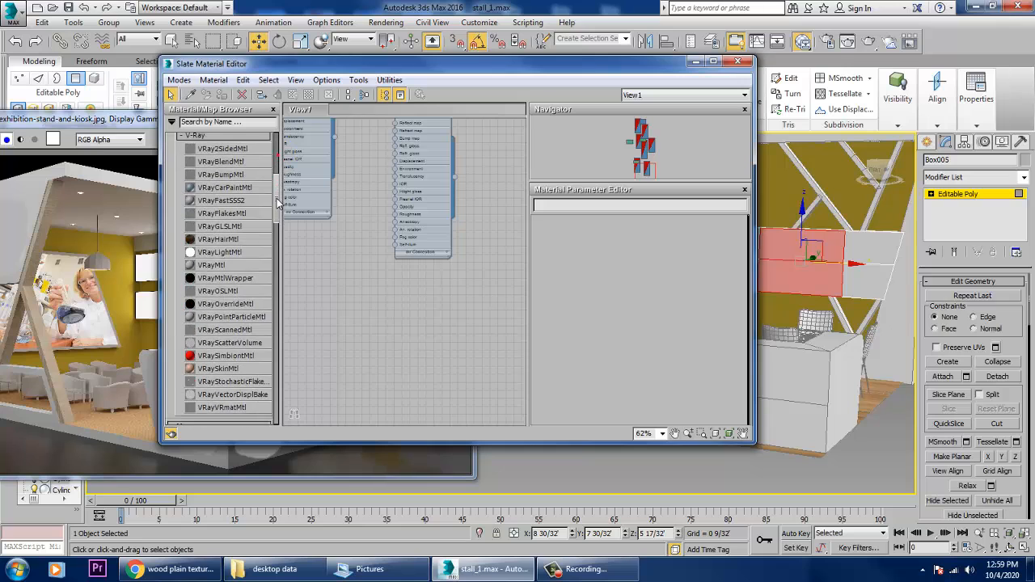
left_click_drag(366, 299, 366, 300)
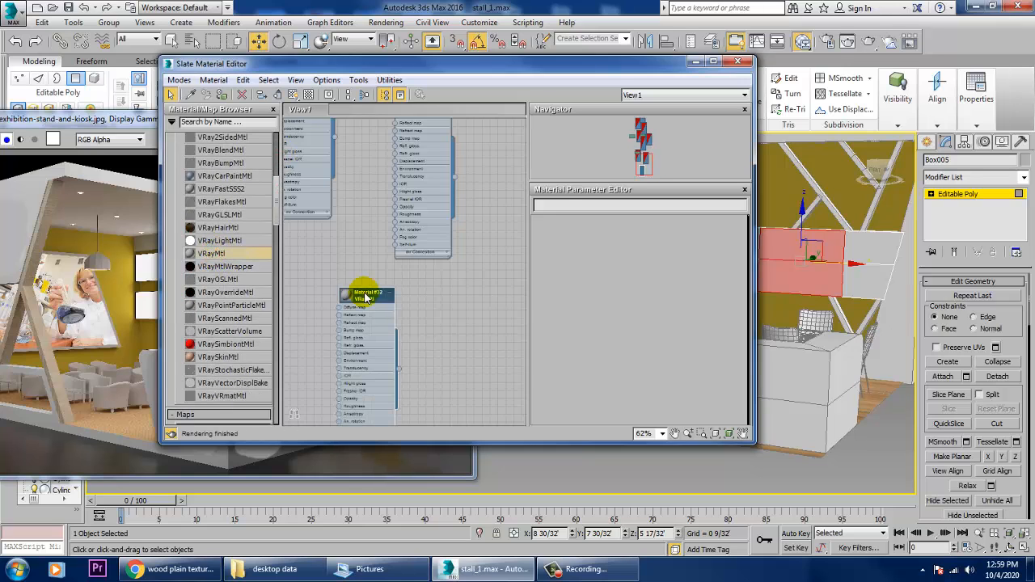
left_click(627, 236)
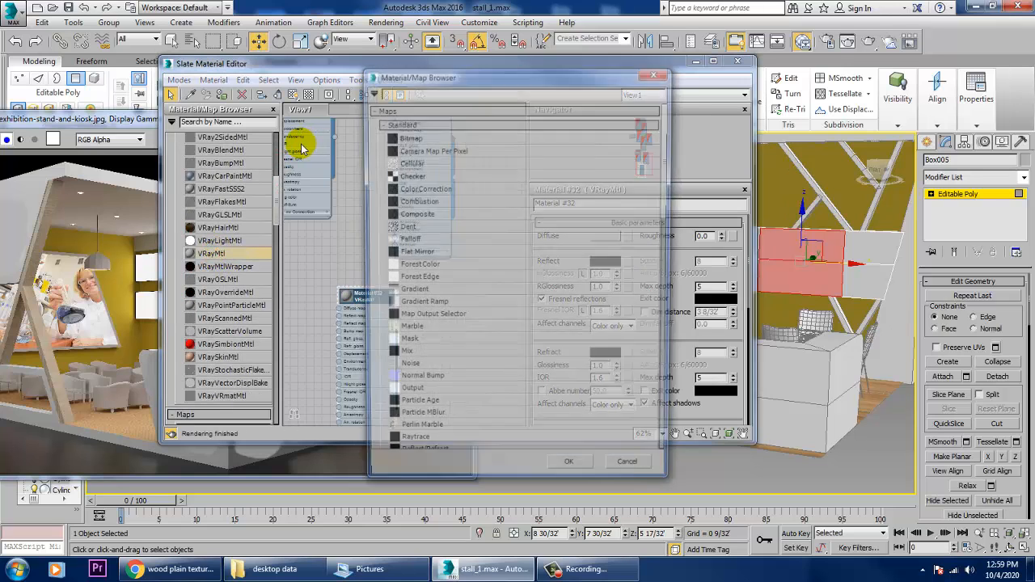
double_click(413, 141)
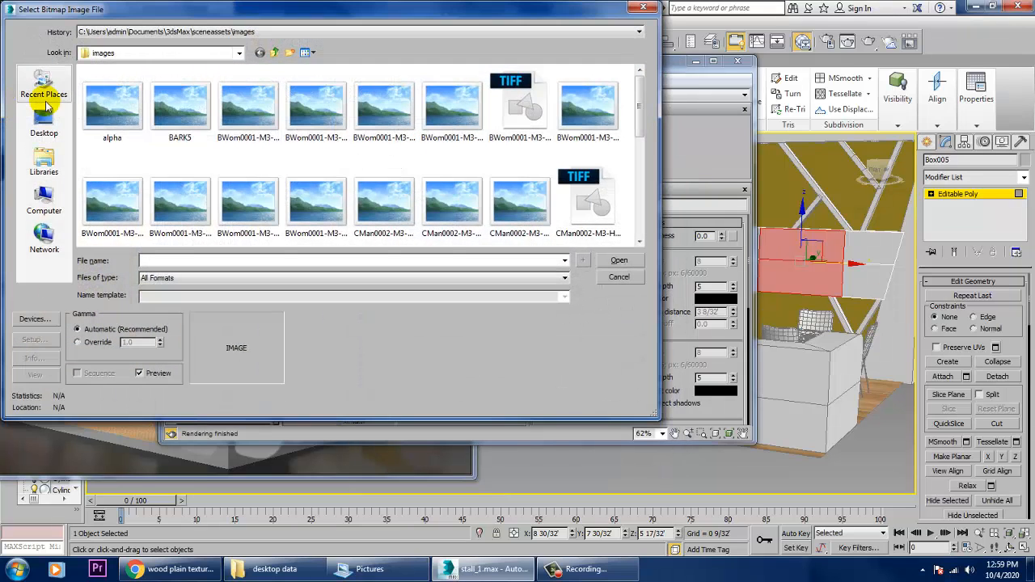
left_click(44, 122)
scroll(247, 135, "down", 3)
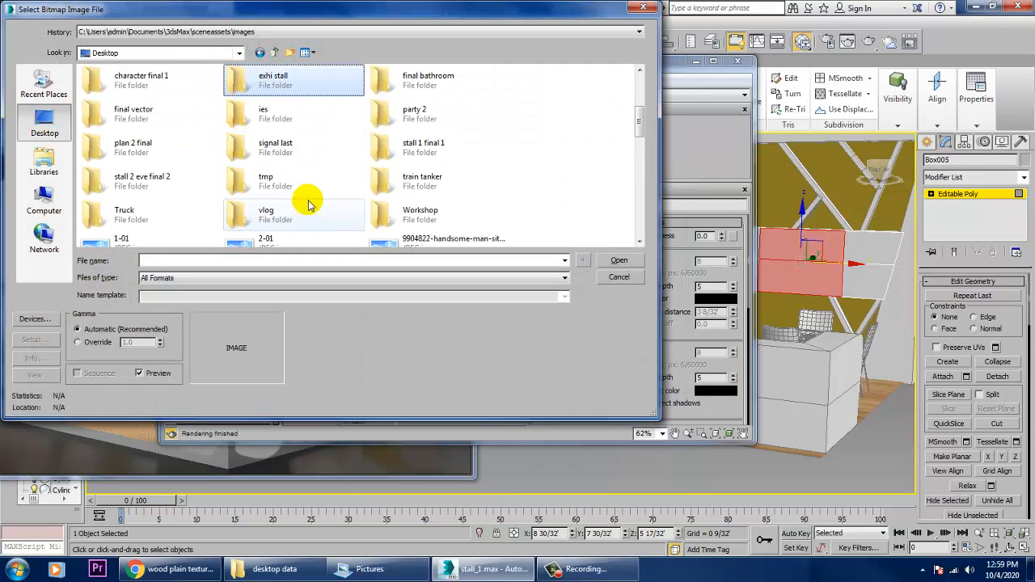
double_click(249, 76)
left_click(179, 110)
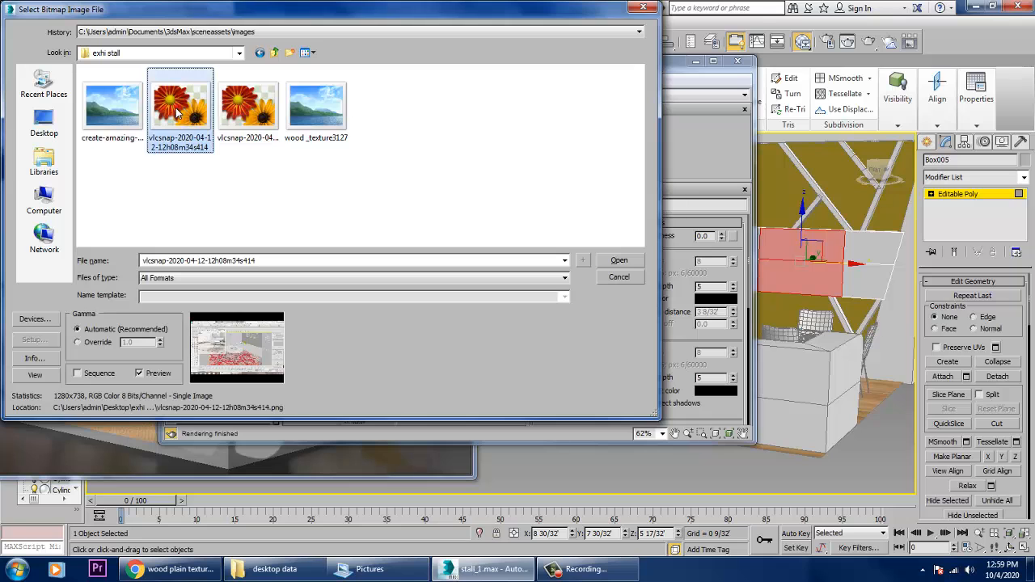
double_click(179, 113)
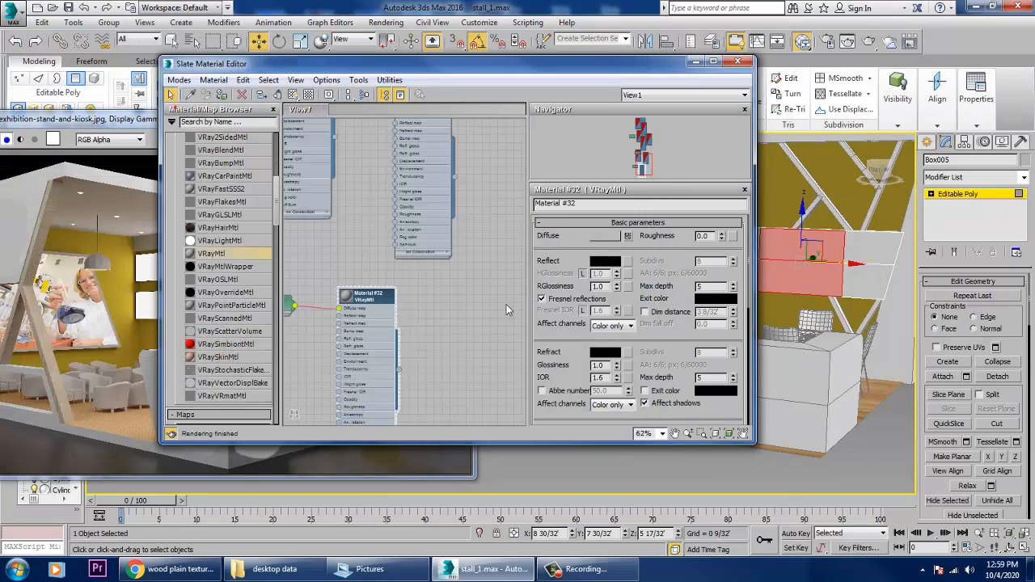
Step: Assign the bitmap material to the selected wall panel polygons and show its texture in the viewport, with the editor moved clear of the panel
left_click(223, 95)
left_click(315, 95)
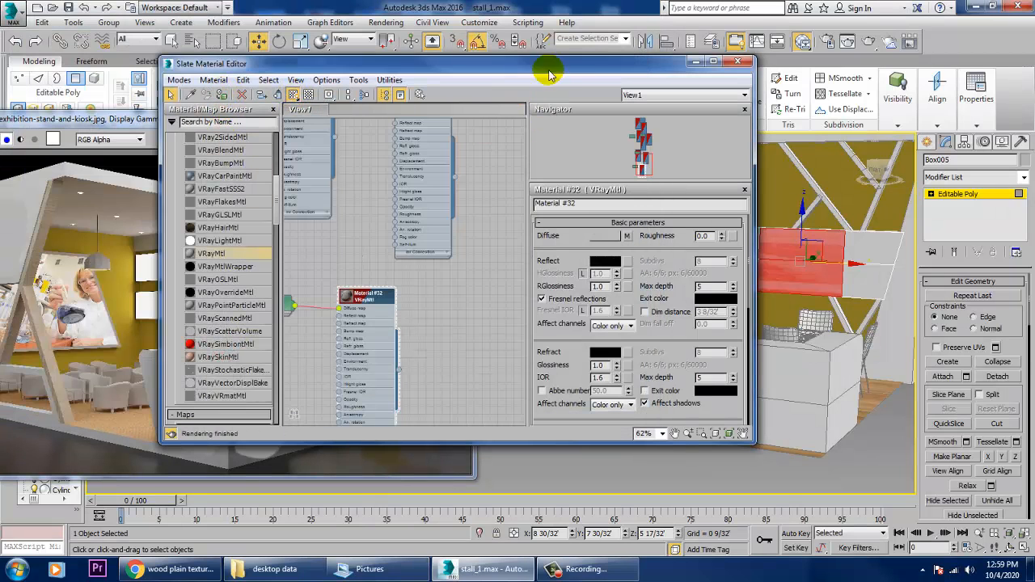
left_click_drag(558, 66, 292, 236)
Step: Add a UVW Map modifier with Box mapping to the selected polygons of the wall panel
left_click(749, 281)
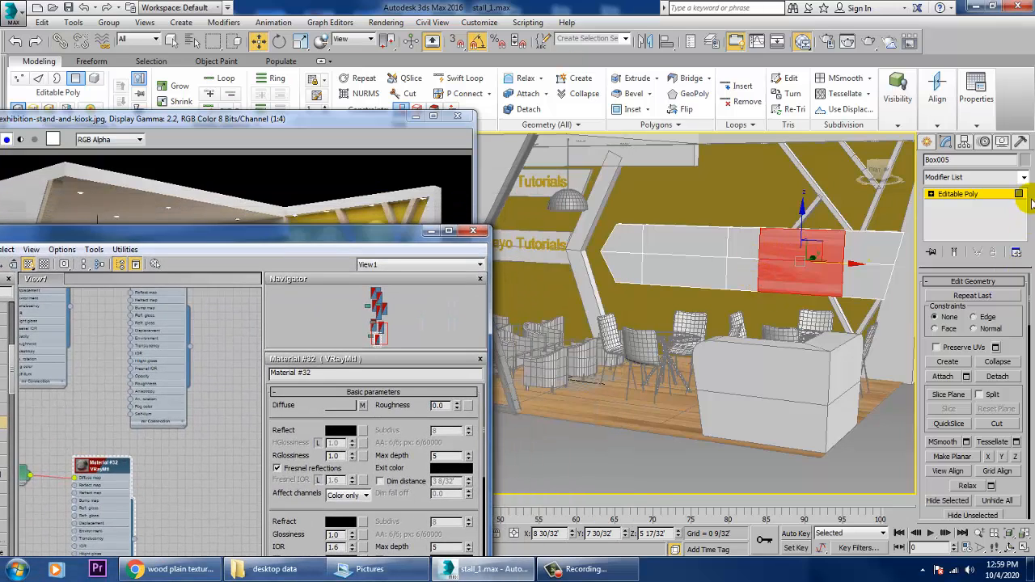
left_click(990, 177)
scroll(968, 267, "down", 10)
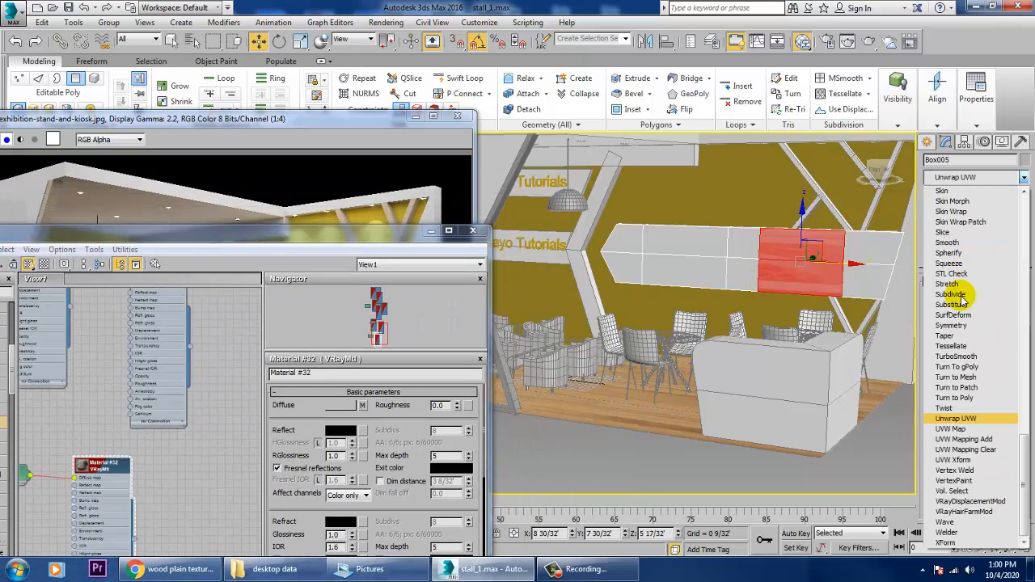
left_click(961, 430)
left_click(949, 306)
left_click(948, 354)
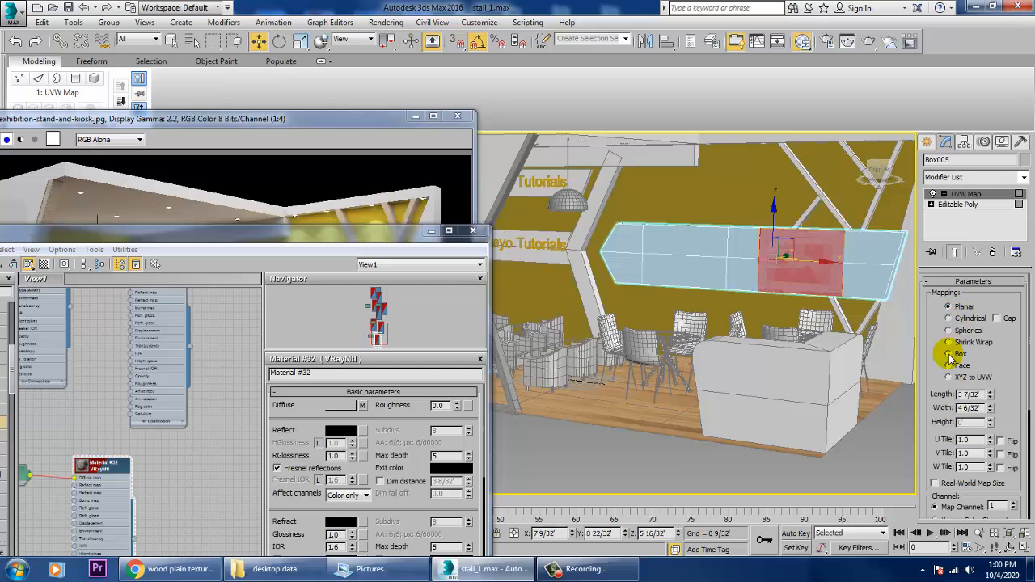
Step: Convert the mapped wall panel back to an Editable Poly
right_click(695, 251)
mouse_move(763, 383)
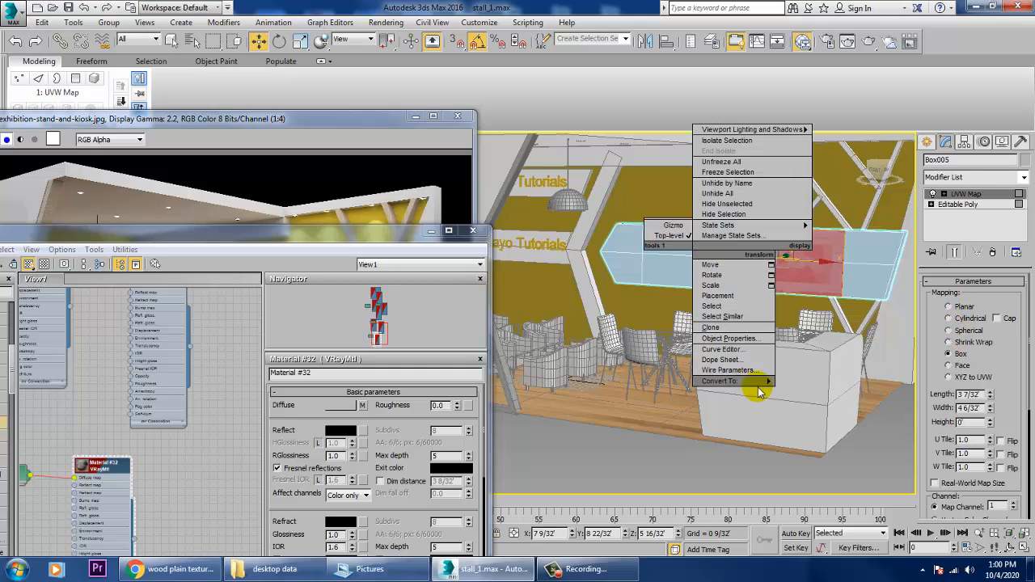
left_click(820, 391)
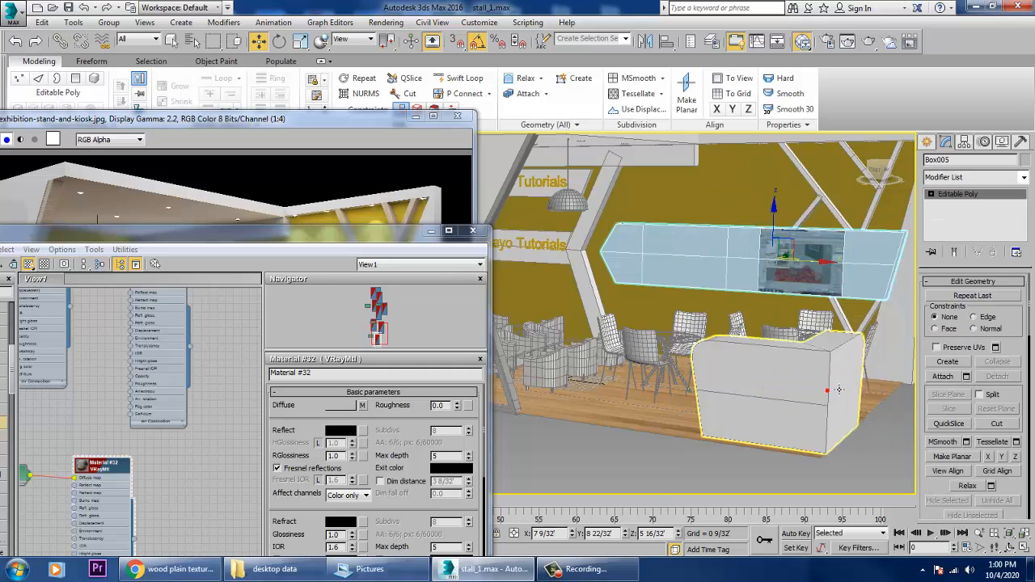
Step: Select the upper and lower front polygons of the wall panel's other large display section, before the divider strip
key("4")
left_click(699, 252)
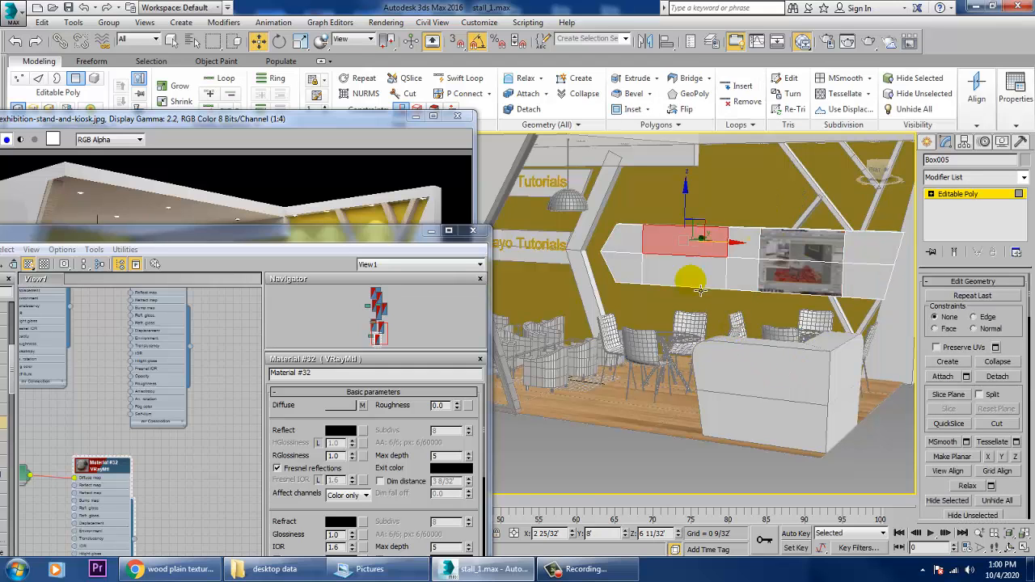
left_click(700, 289, "ctrl")
Step: Create a second VRayMtl node beside the first bitmap material in the Slate Material Editor view
key("m")
key("m")
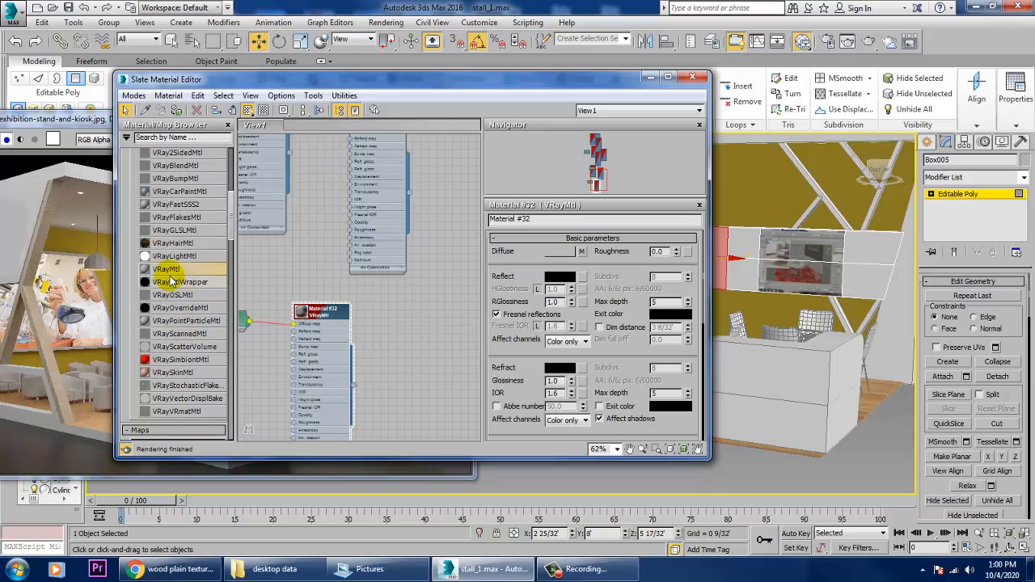
left_click_drag(496, 357, 447, 341)
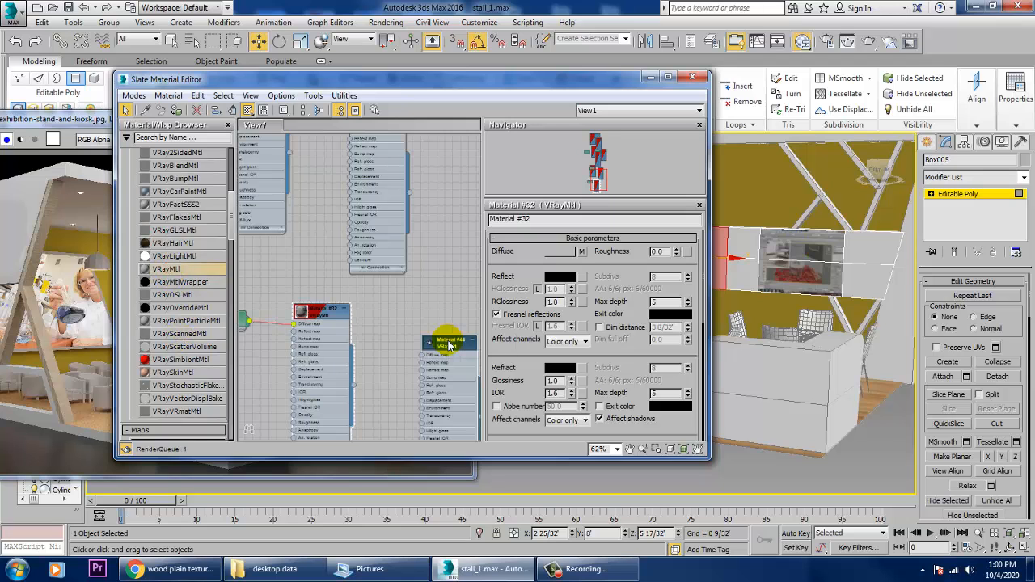
left_click(582, 252)
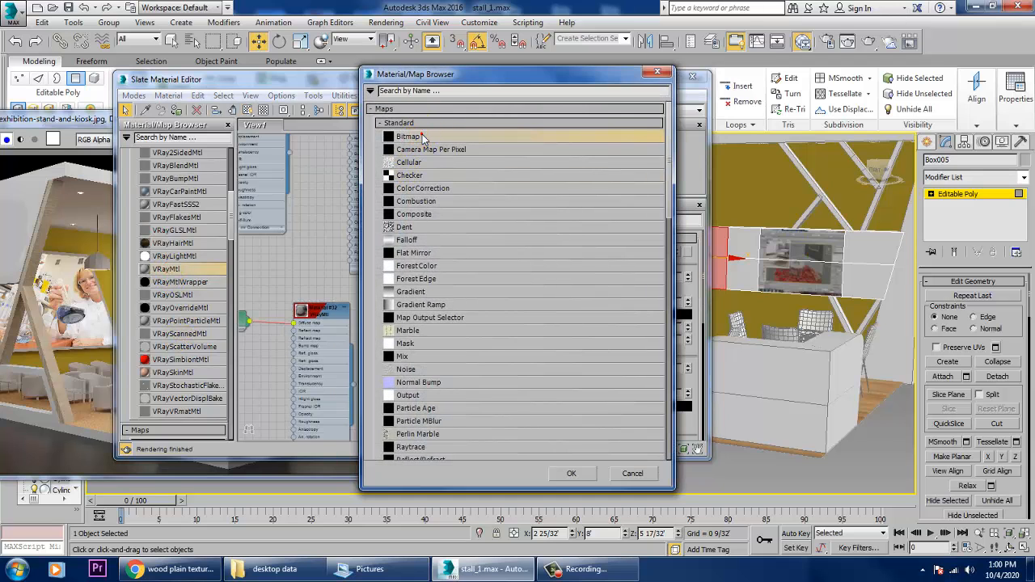
double_click(422, 137)
double_click(250, 131)
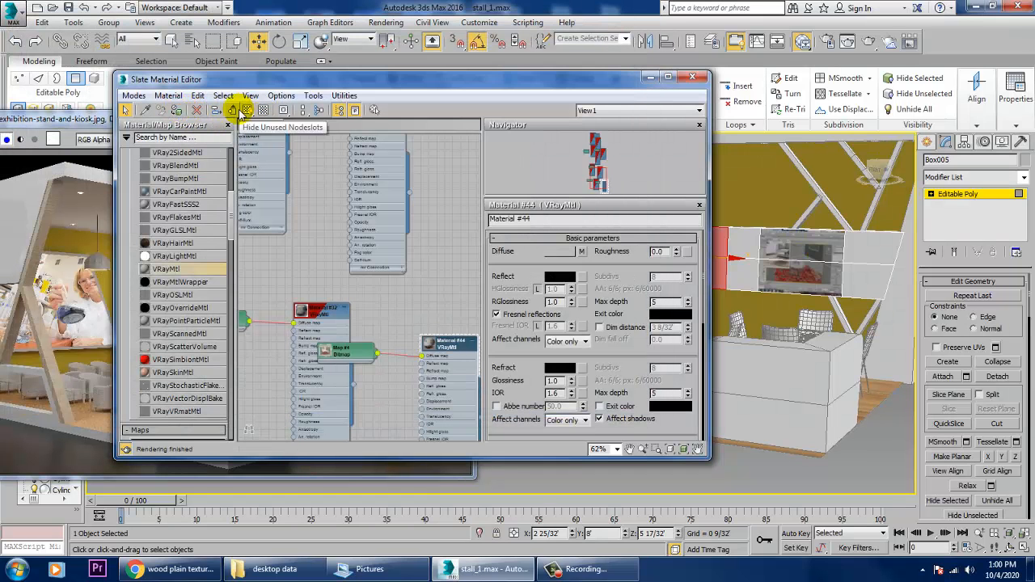
left_click(652, 78)
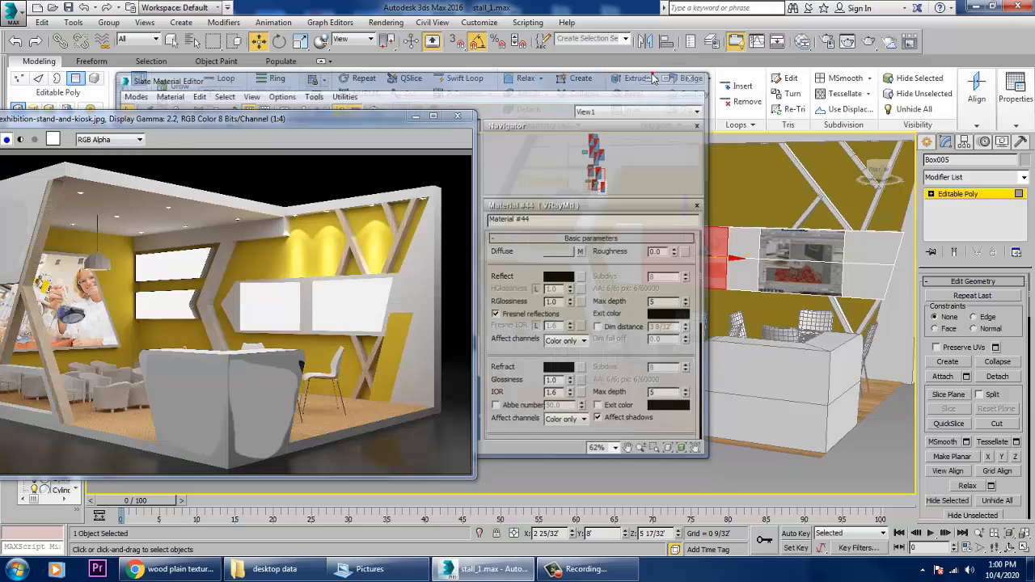
Step: Add a UVW Map modifier with Planar mapping to the second display section and convert the panel back to an Editable Poly
left_click(982, 177)
scroll(966, 324, "down", 15)
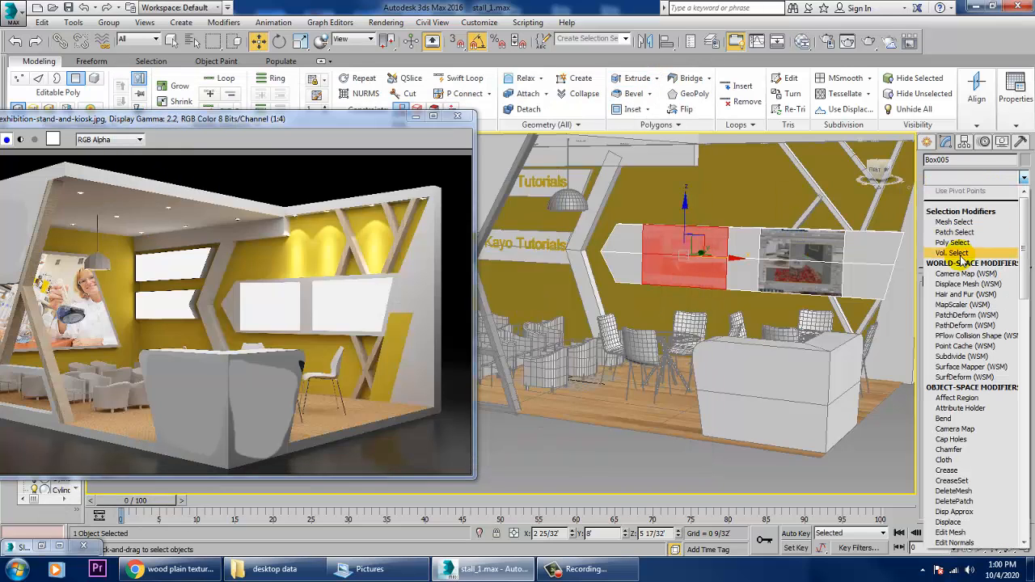
left_click(956, 428)
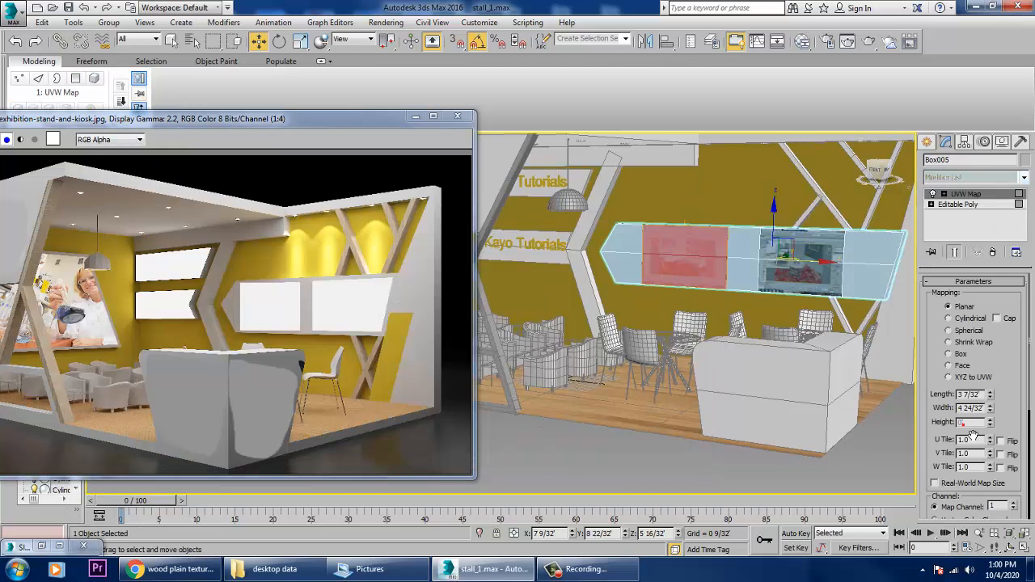
right_click(691, 256)
mouse_move(715, 376)
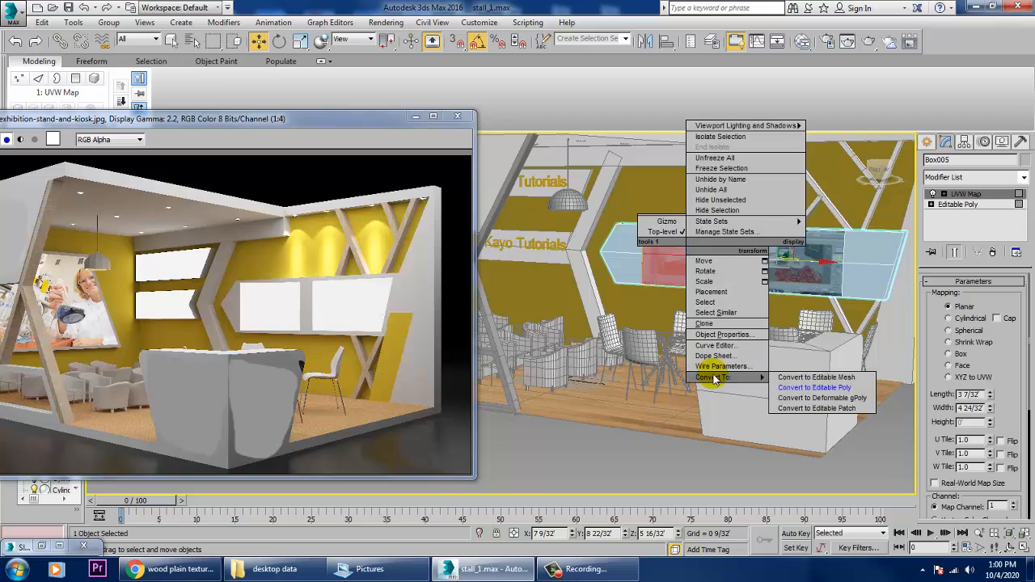
left_click(844, 391)
Step: Select the front polygon of the slanted picture panel on the yellow wall behind the seating
middle_click_drag(828, 389, 687, 291, "alt")
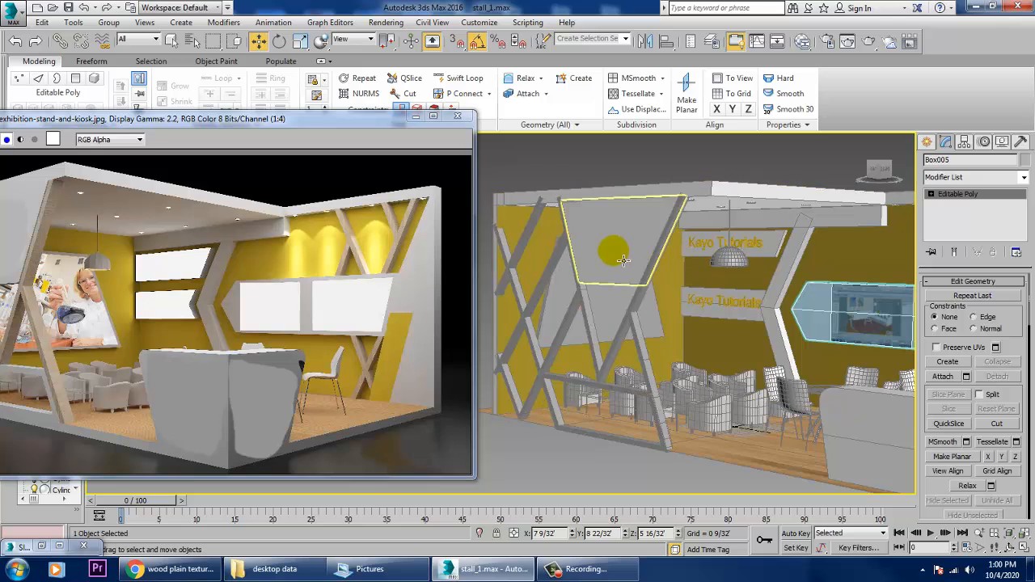
left_click(661, 318)
key("z")
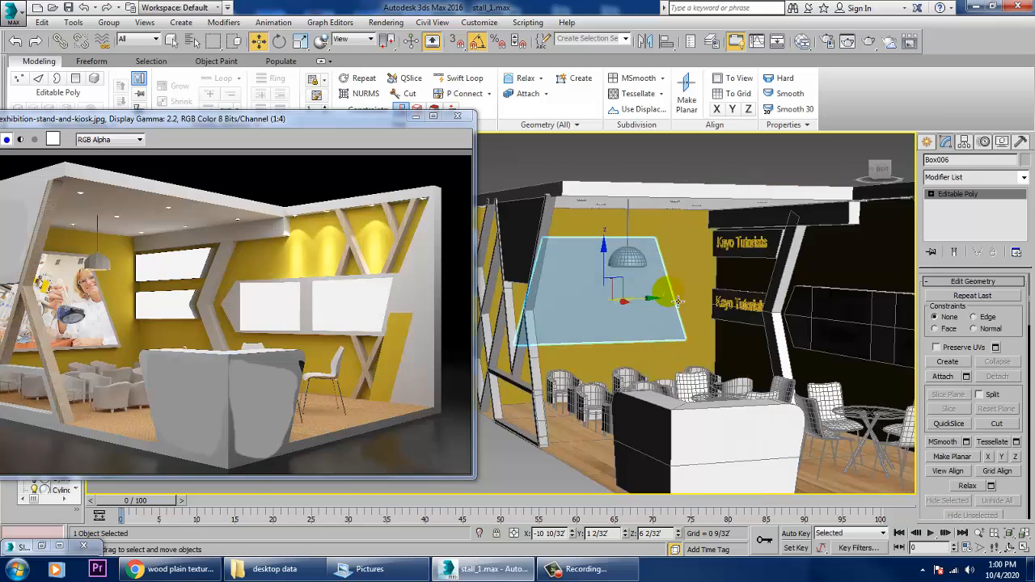
key("alt+x")
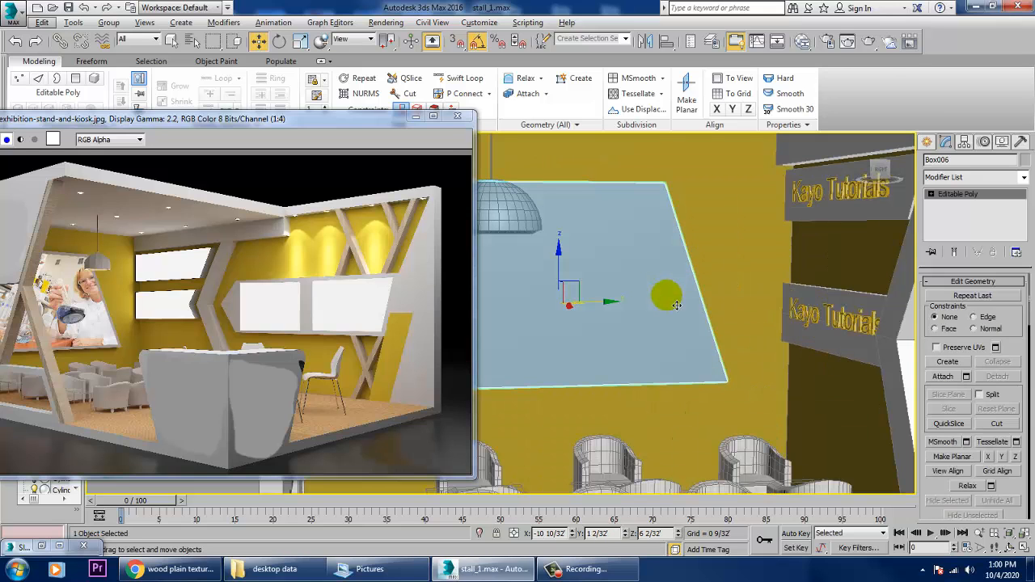
key("4")
left_click(692, 375)
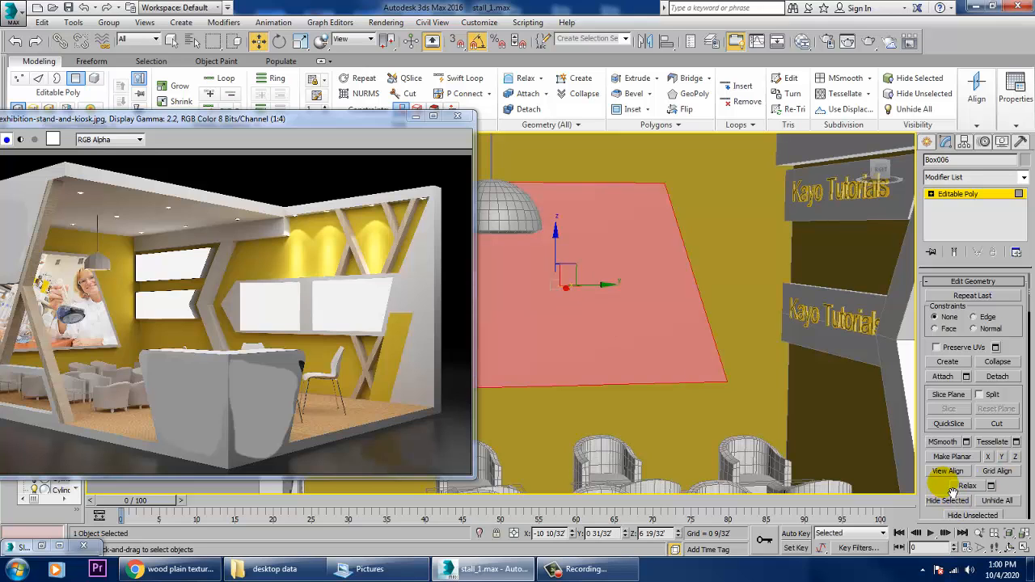
Step: Inset the picture panel's front polygon slightly to form a thin frame around its edge
left_click_drag(942, 480, 955, 217)
left_click_drag(966, 502, 970, 447)
left_click(1017, 408)
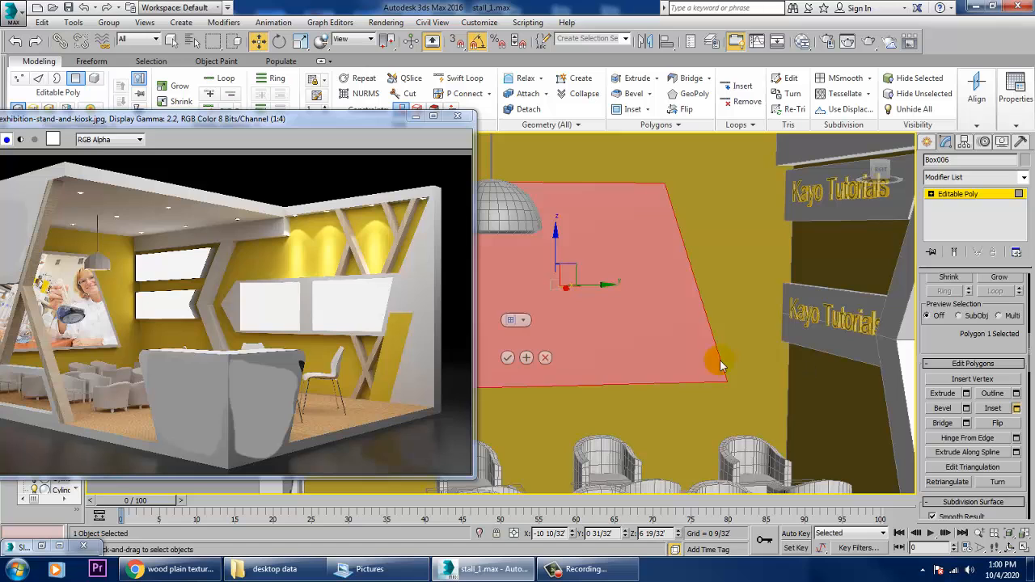
left_click_drag(516, 342, 515, 322)
left_click(508, 357)
middle_click_drag(591, 328, 600, 307, "alt")
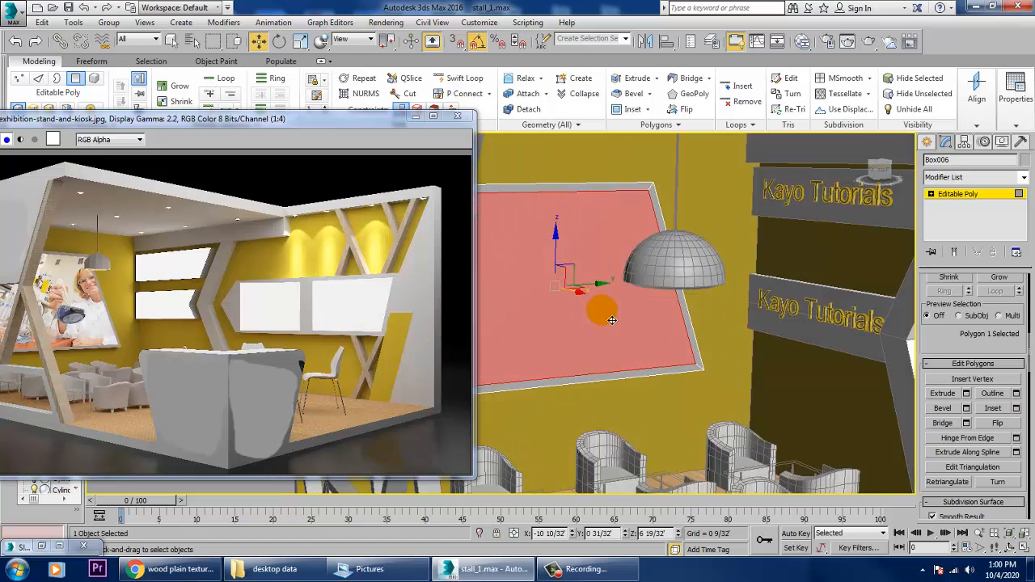
Step: Create a third VRayMtl node below the existing materials and open its parameters
key("m")
middle_click_drag(405, 373, 334, 243)
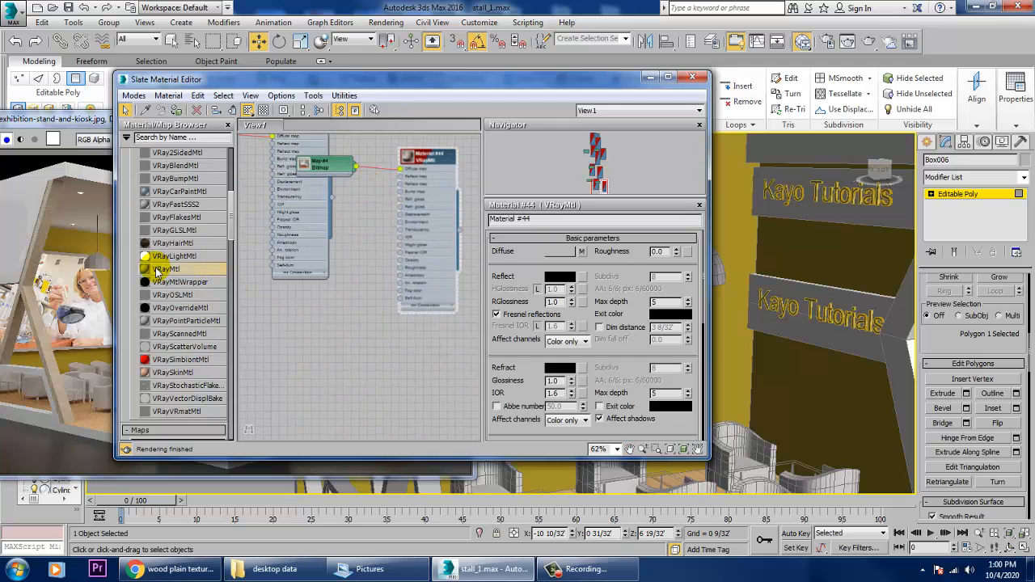
left_click_drag(353, 328, 333, 333)
double_click(331, 333)
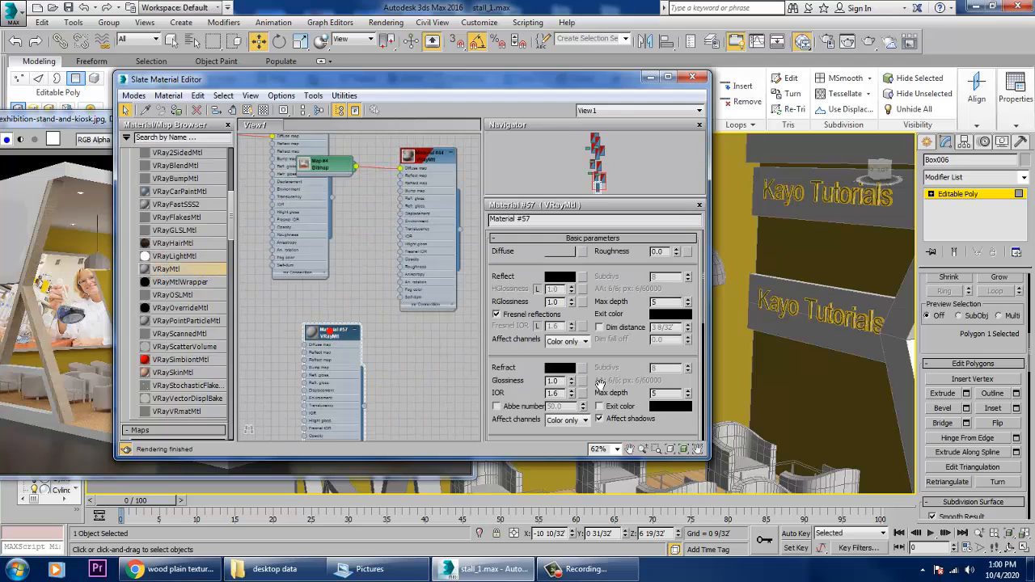
Step: Load a vlcsnap image from the Pictures library as the third material's diffuse bitmap
left_click(581, 253)
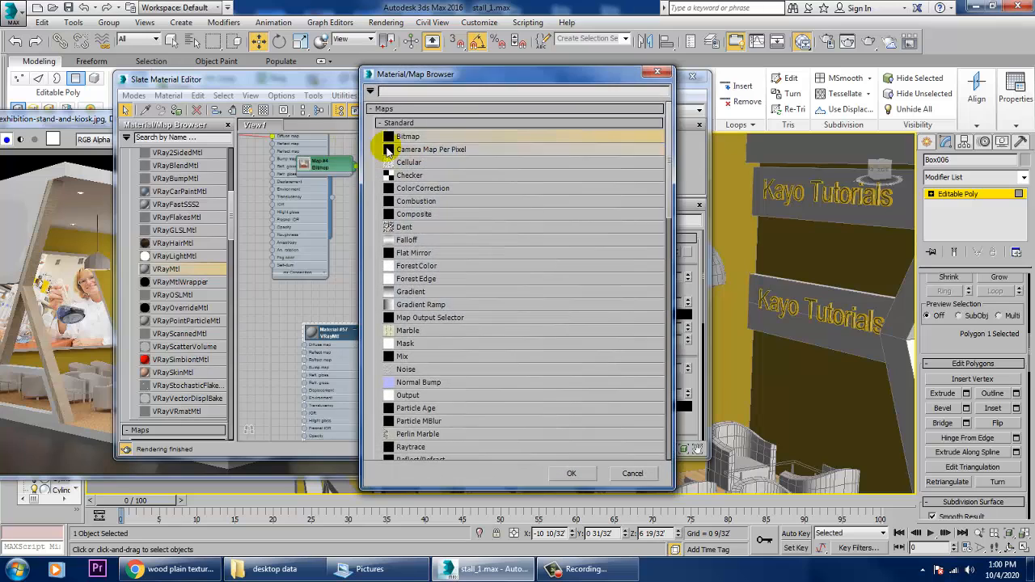
double_click(411, 153)
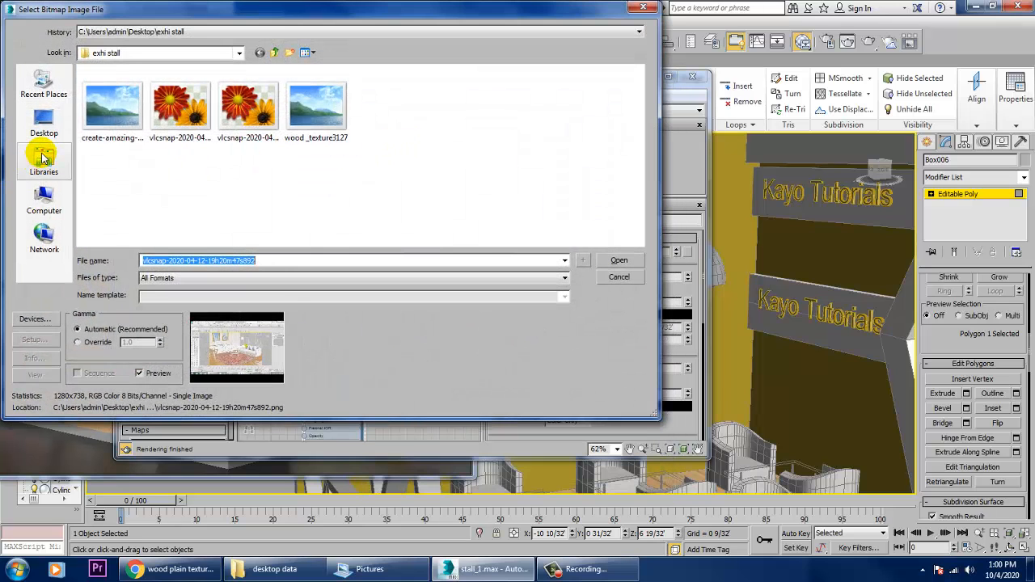
left_click(44, 197)
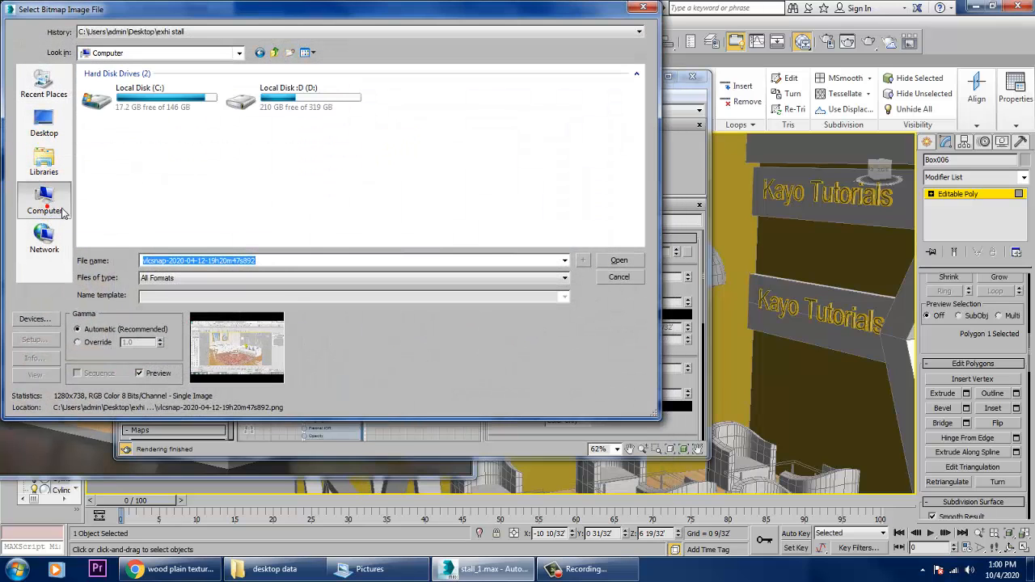
left_click(50, 160)
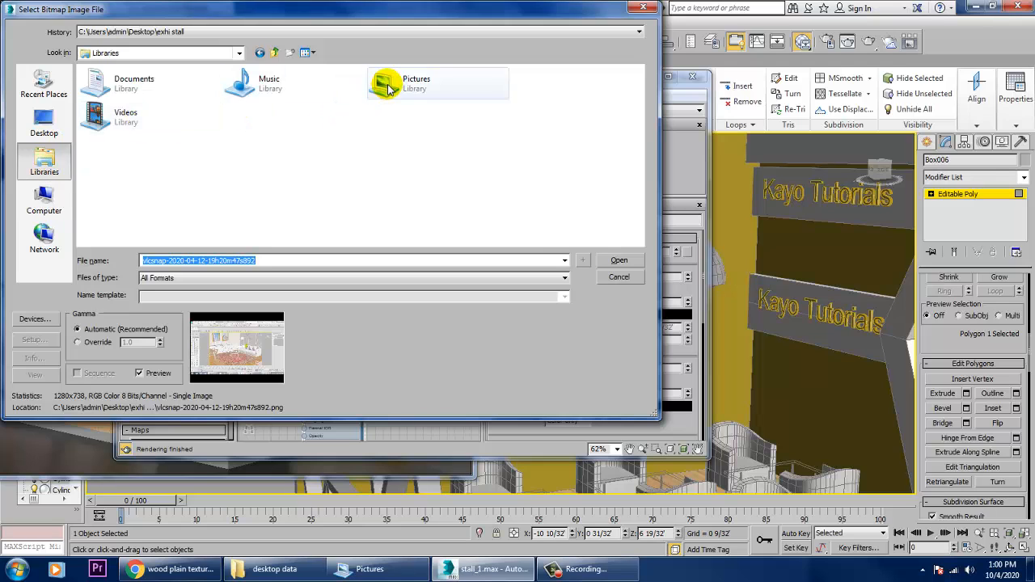
double_click(380, 81)
scroll(553, 196, "down", 5)
left_click(511, 207)
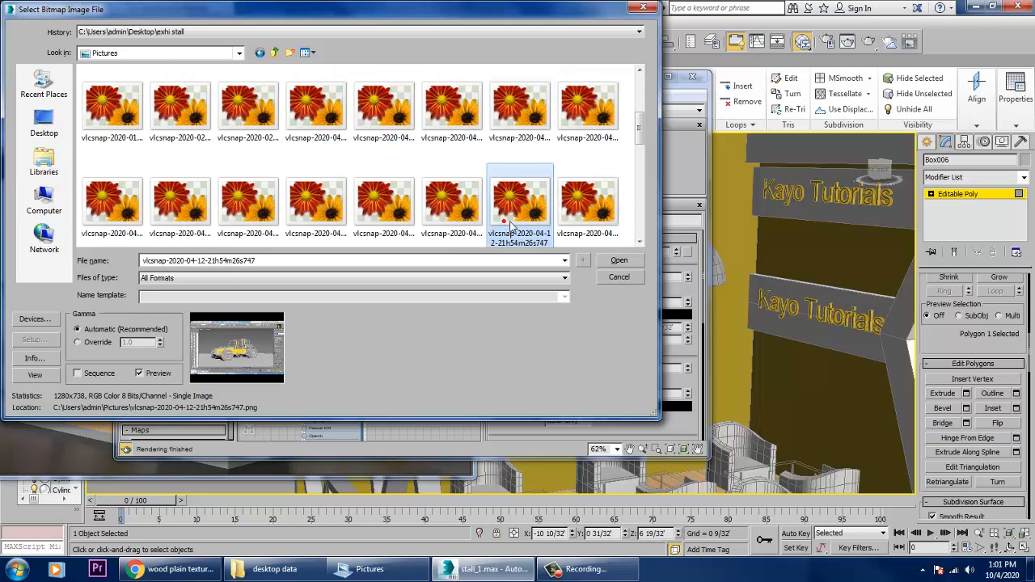
left_click(398, 202)
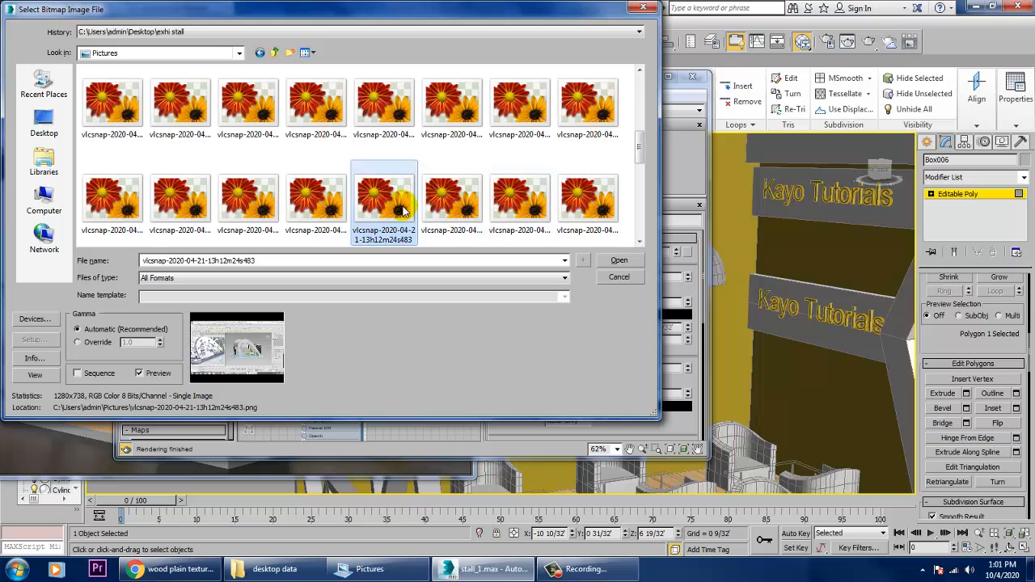
double_click(363, 206)
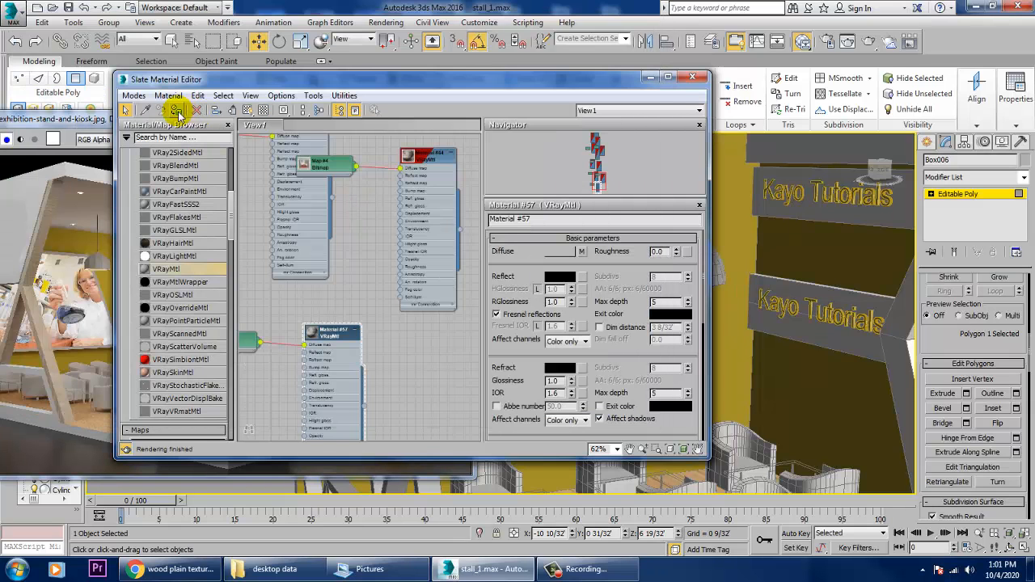
Step: Show the third material's image on the slanted picture panel in the viewport
left_click(249, 112)
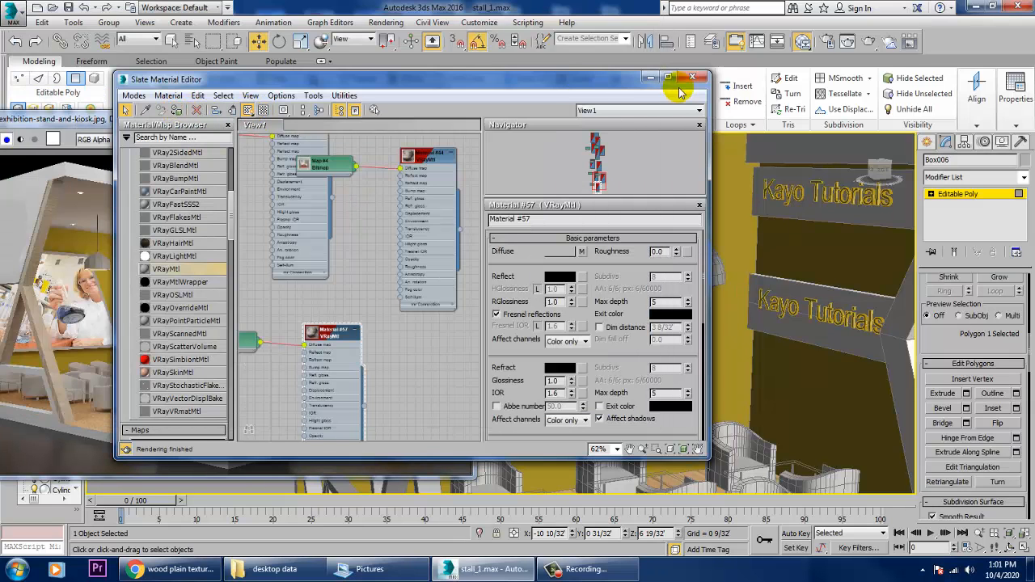
left_click(651, 77)
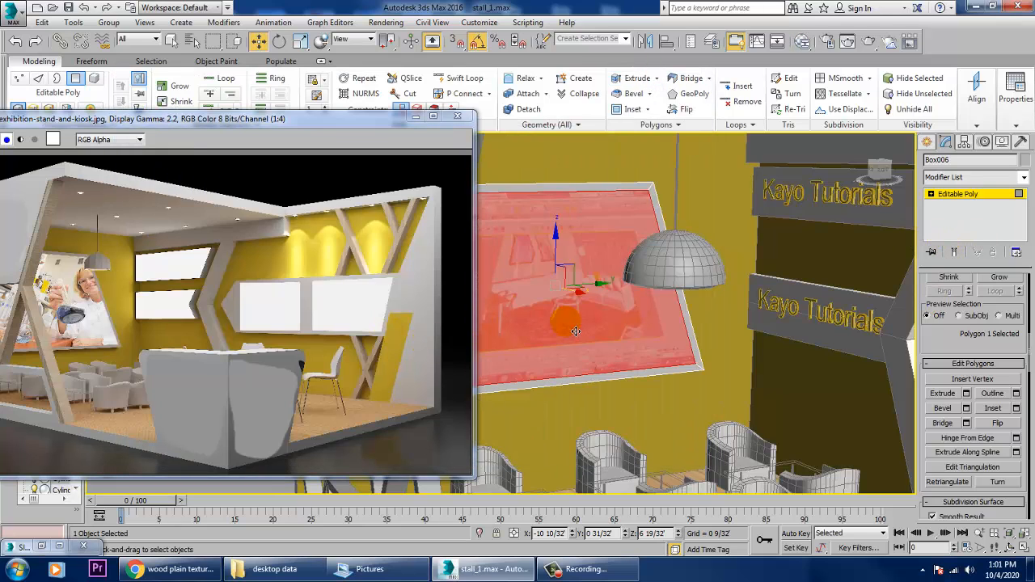
Step: Create a fourth VRayMtl node beside the third and choose a Bitmap map for its diffuse channel
key("m")
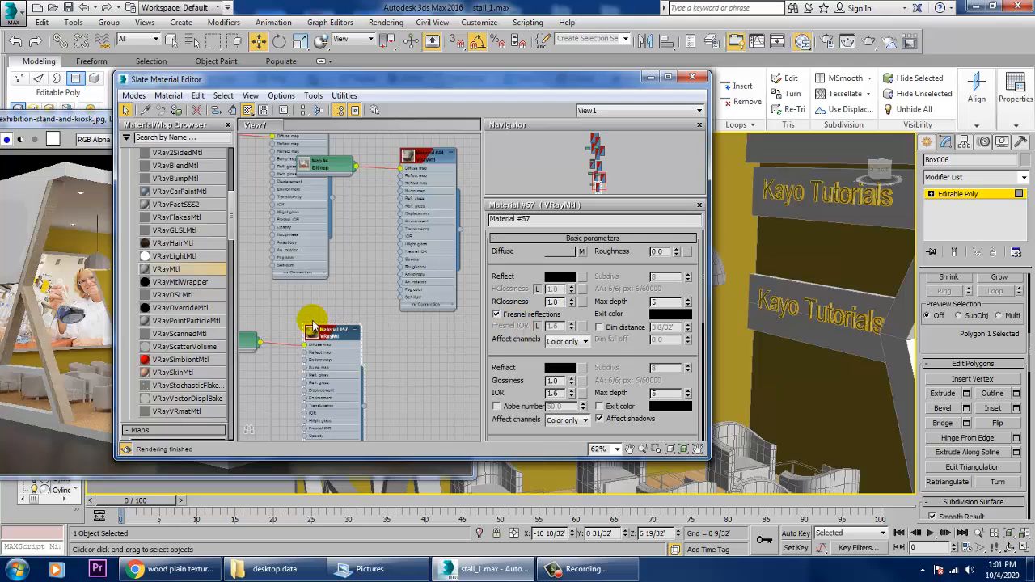
scroll(404, 313, "down", 3)
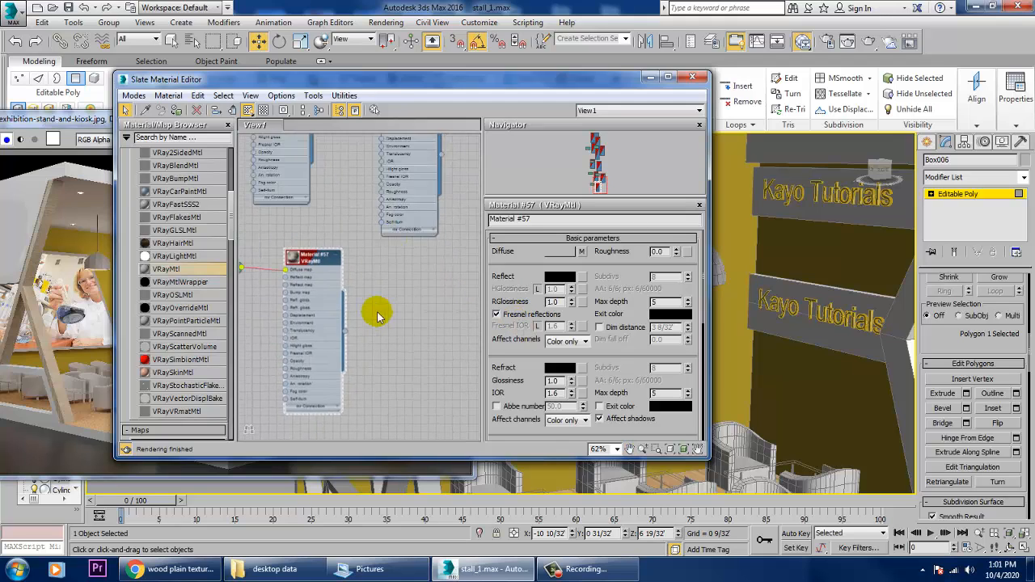
left_click(420, 291)
left_click(582, 251)
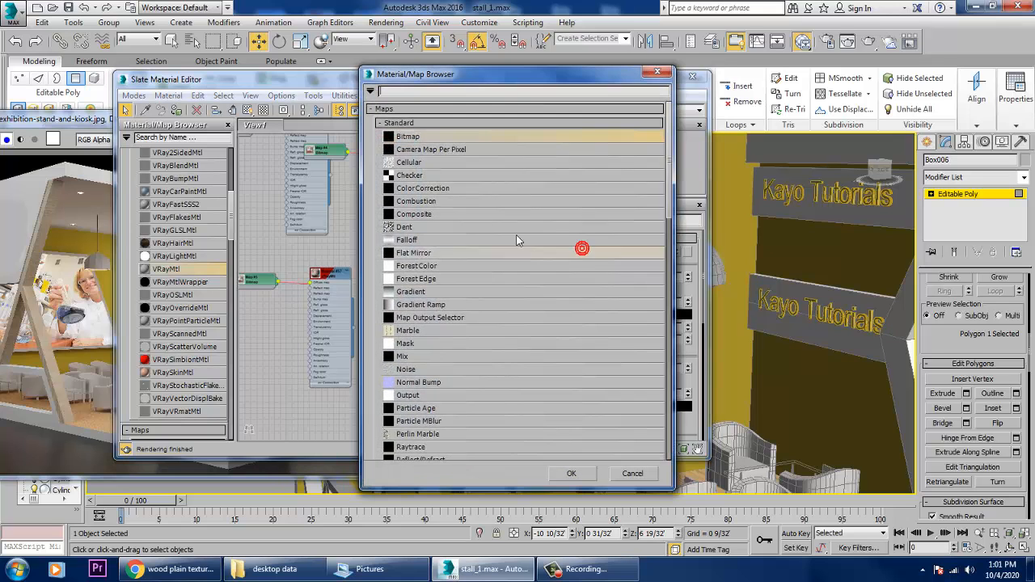
double_click(420, 139)
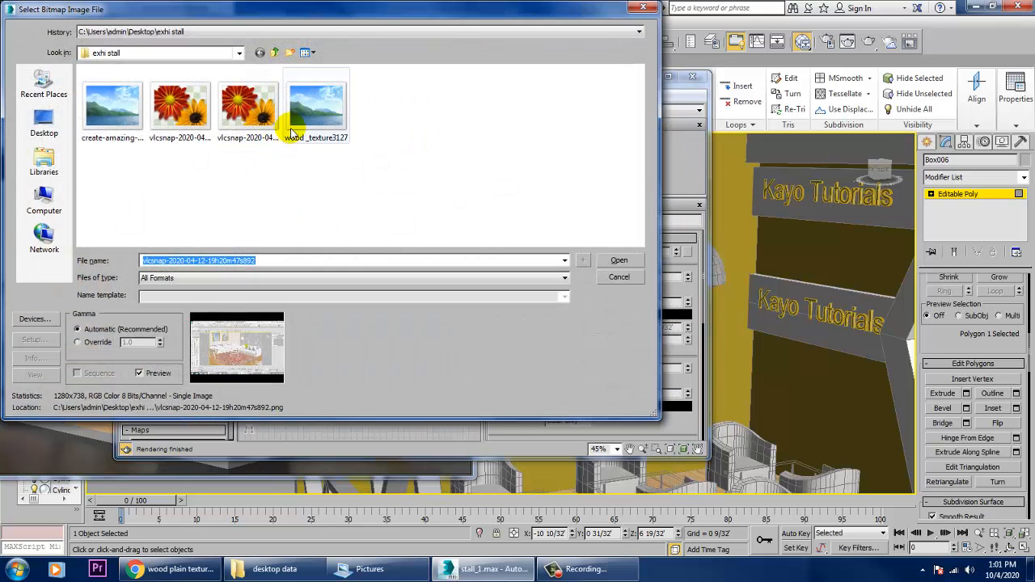
left_click(44, 160)
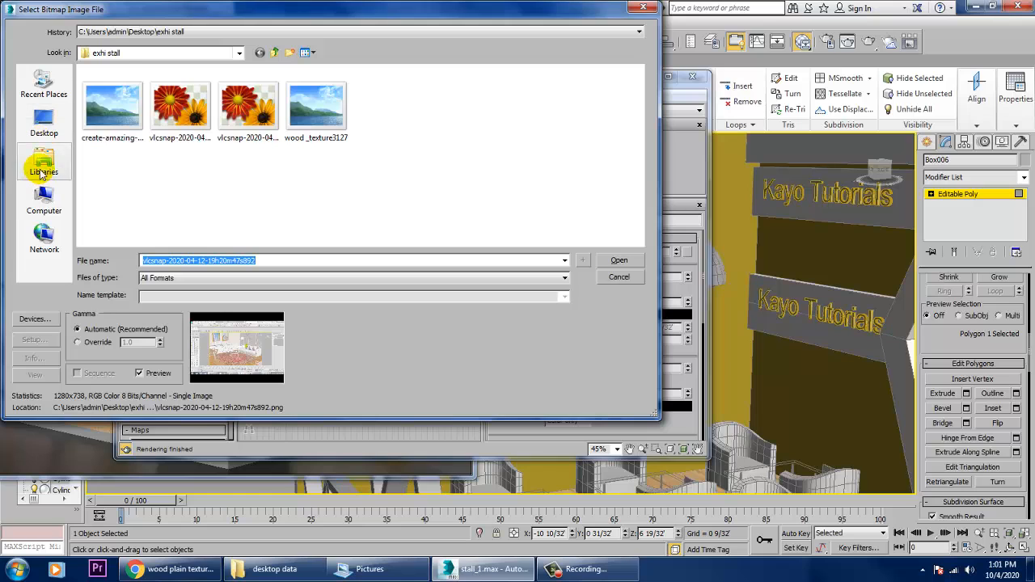
double_click(388, 89)
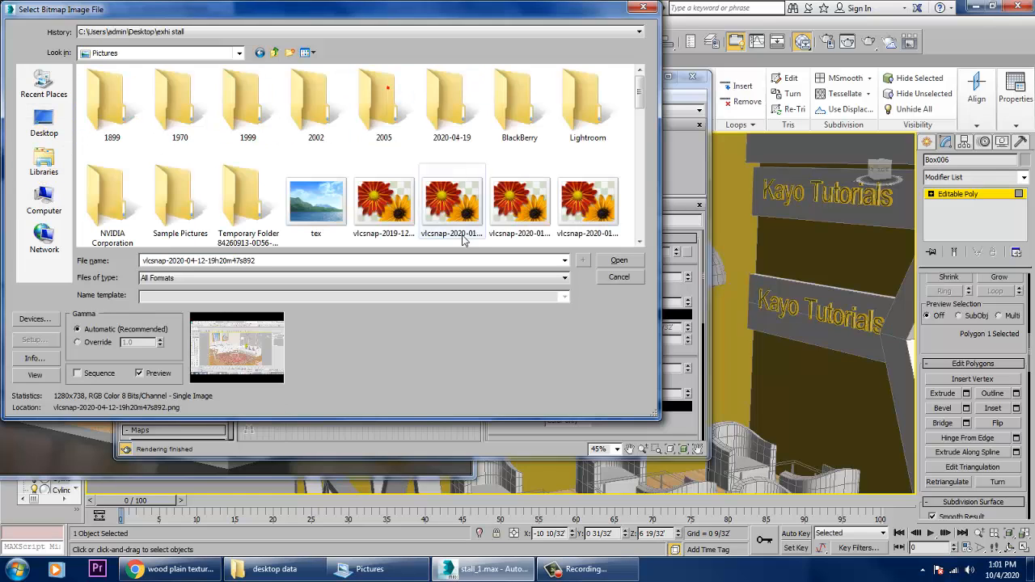
left_click(459, 210)
scroll(428, 217, "down", 1)
left_click(440, 212)
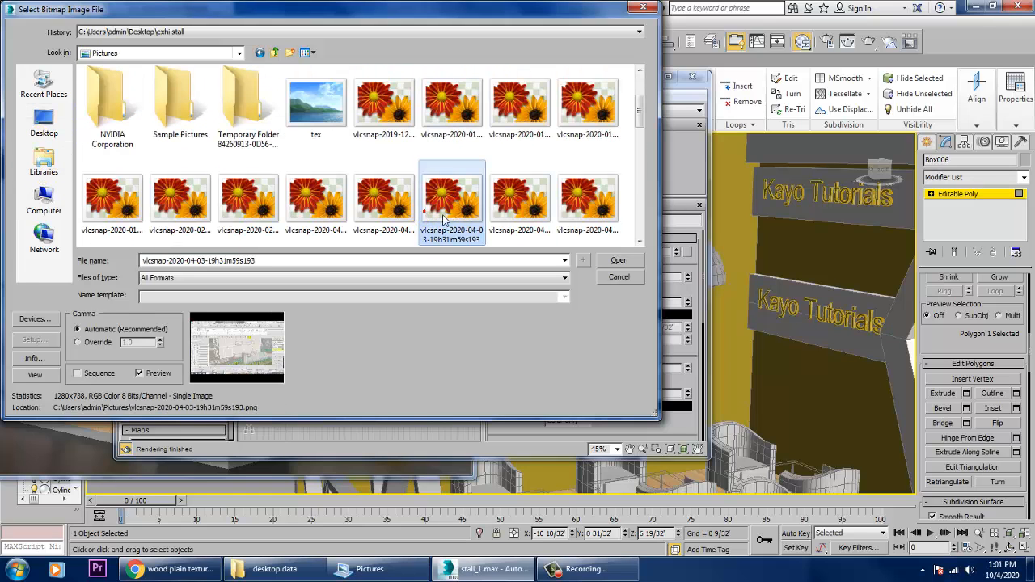
left_click(511, 206)
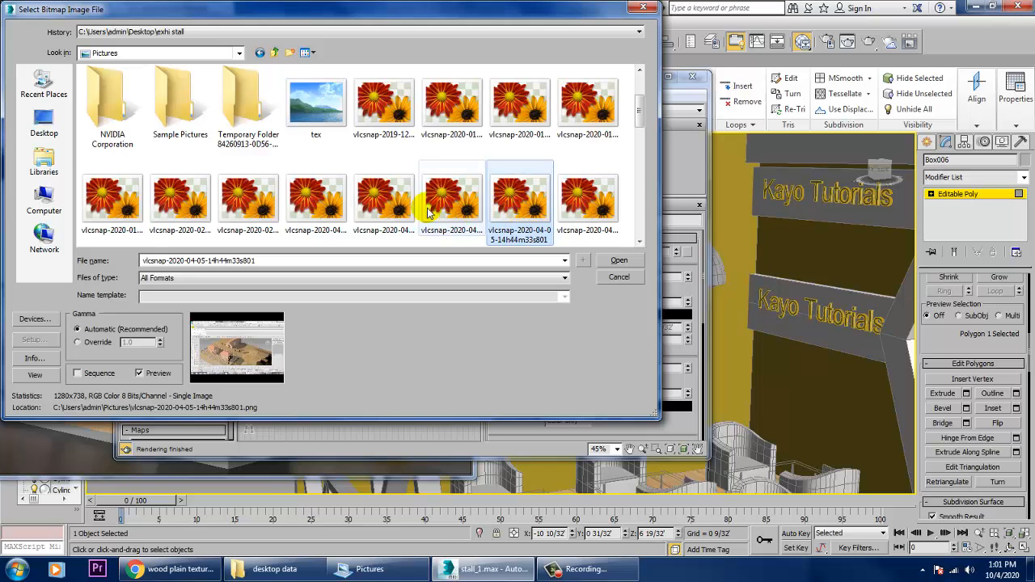
key("Return")
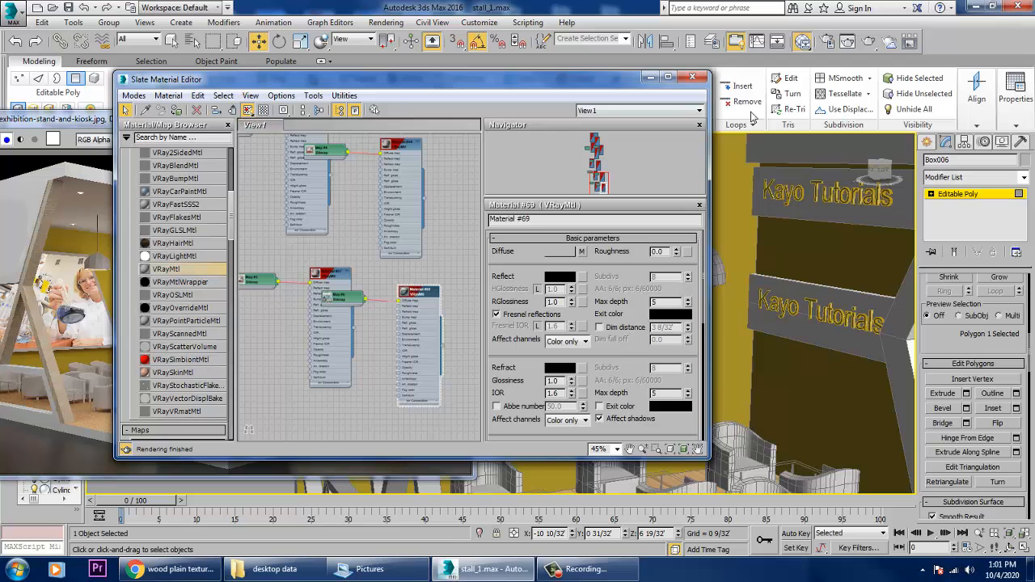
left_click(651, 77)
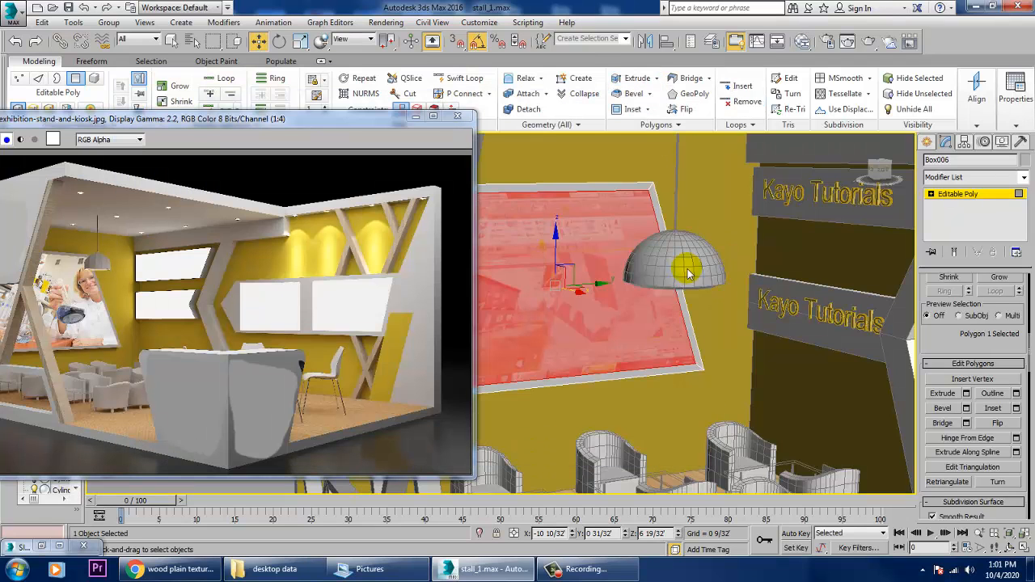
Step: Deselect the picture panel's polygon and leave polygon editing of the panel
scroll(673, 288, "down", 5)
left_click(546, 175)
middle_click_drag(547, 176, 544, 166, "alt")
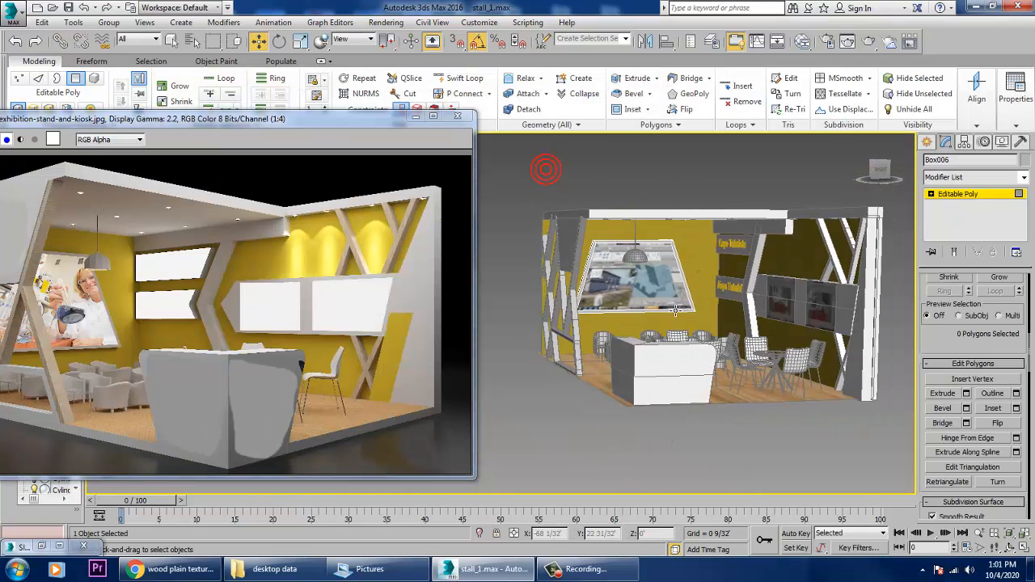
scroll(630, 266, "up", 4)
mouse_move(647, 283)
middle_mouse_down("alt")
mouse_move(704, 300)
mouse_move(648, 303)
mouse_move(744, 328)
middle_mouse_up("alt")
left_click(970, 195)
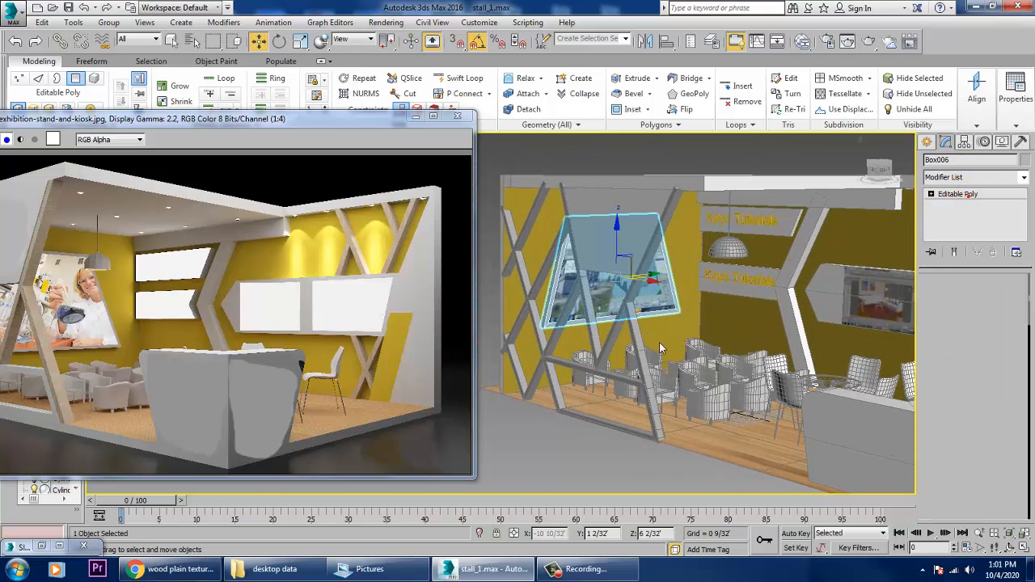
Step: Select all seven slanted lattice beams on the stall's open side in front of the seating
left_click(651, 355)
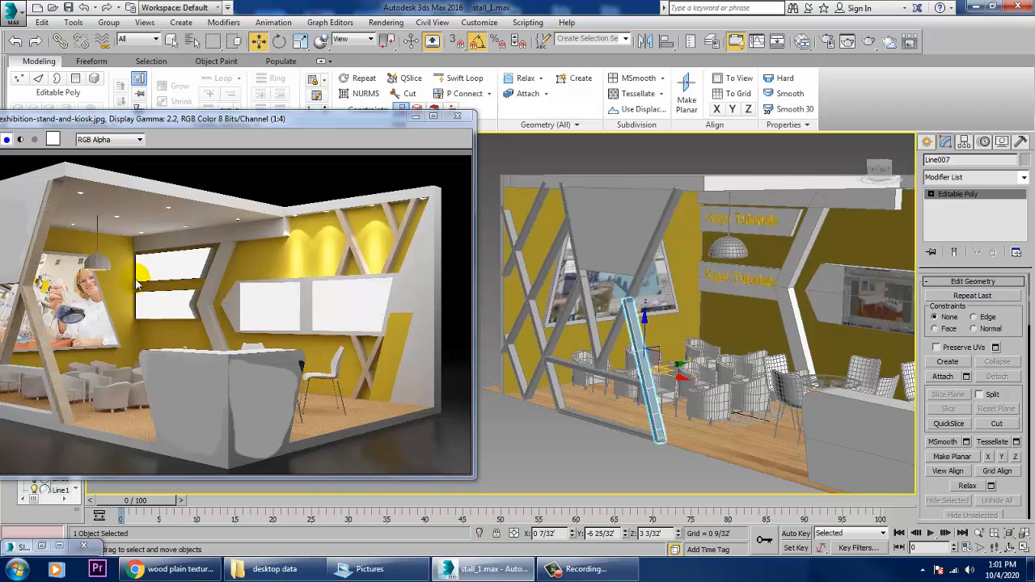
mouse_move(139, 119)
left_mouse_down()
mouse_move(254, 125)
mouse_move(270, 109)
mouse_move(138, 103)
left_mouse_up()
left_click(628, 333, "ctrl")
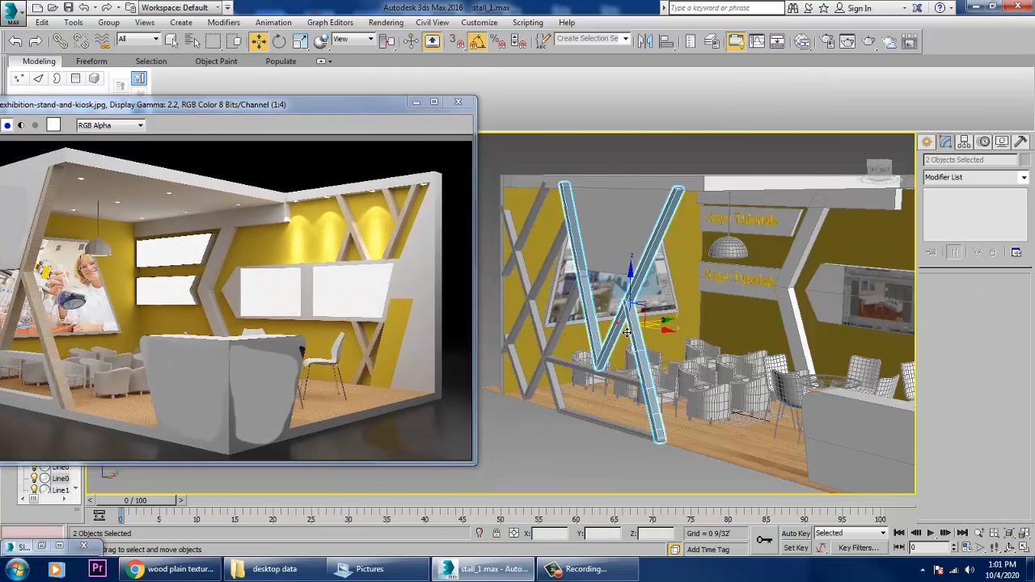
left_click(570, 332, "ctrl")
left_click(542, 295, "ctrl")
left_click(533, 326, "ctrl")
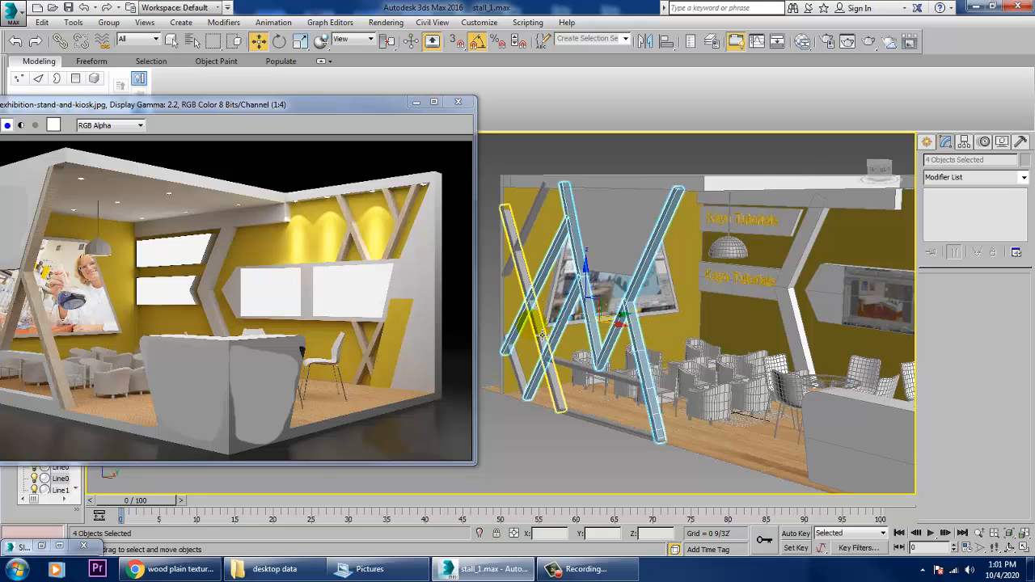
left_click(515, 367, "ctrl")
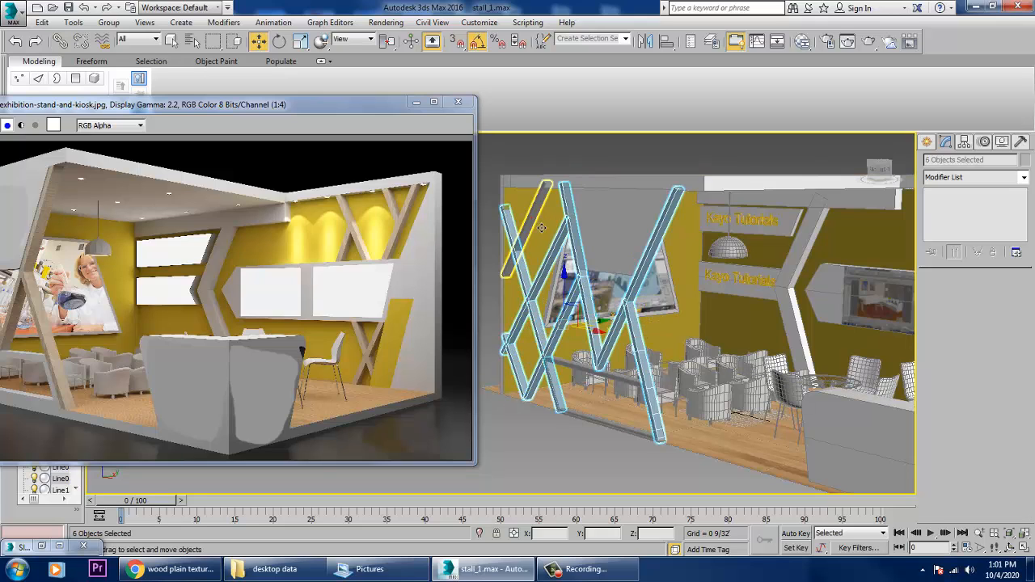
left_click(532, 211, "ctrl")
Step: Create a new VRayMtl node below the others for the lattice beams and choose a Bitmap diffuse map
key("m")
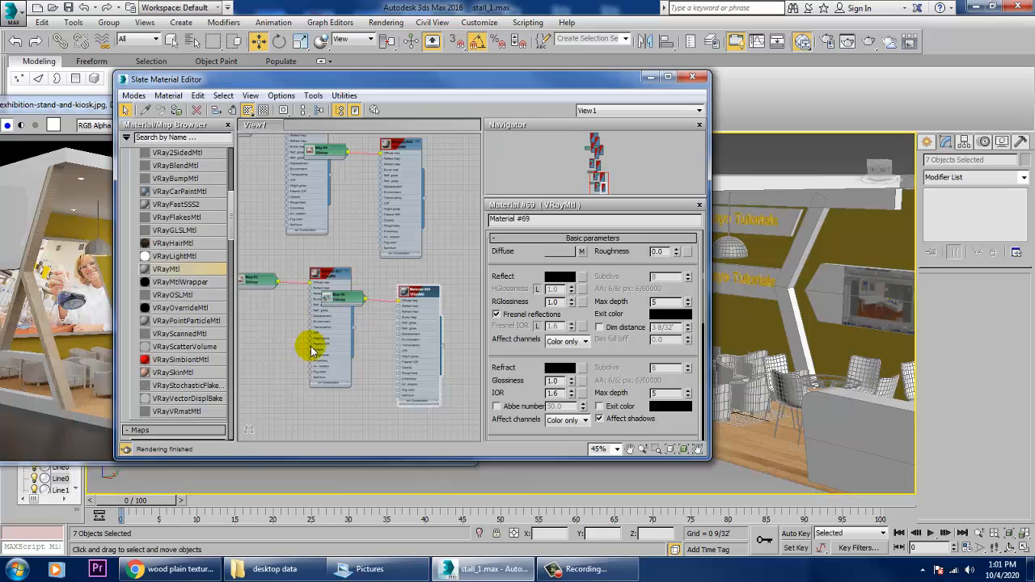
left_click_drag(315, 327, 354, 349)
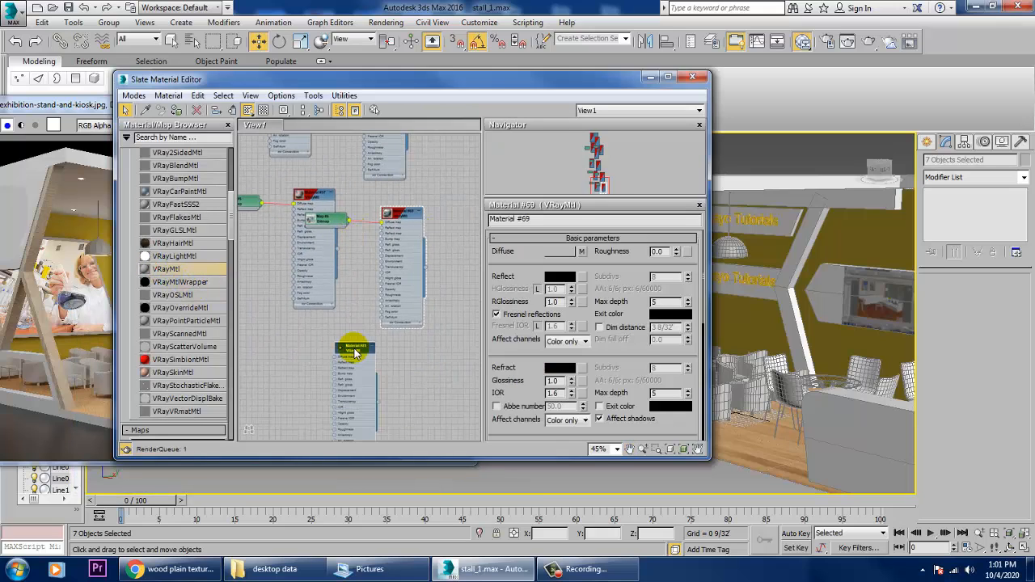
left_click(582, 252)
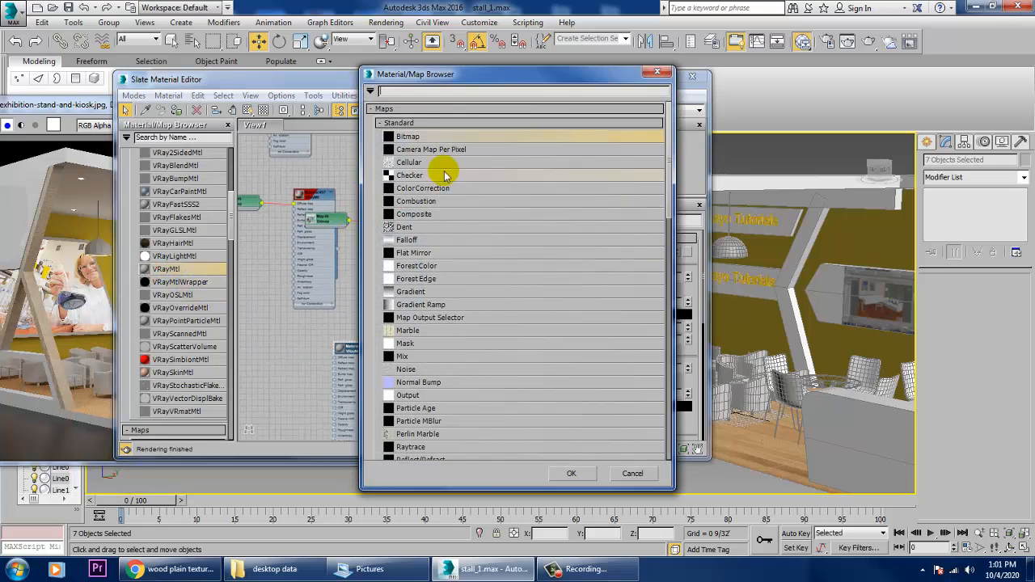
double_click(417, 143)
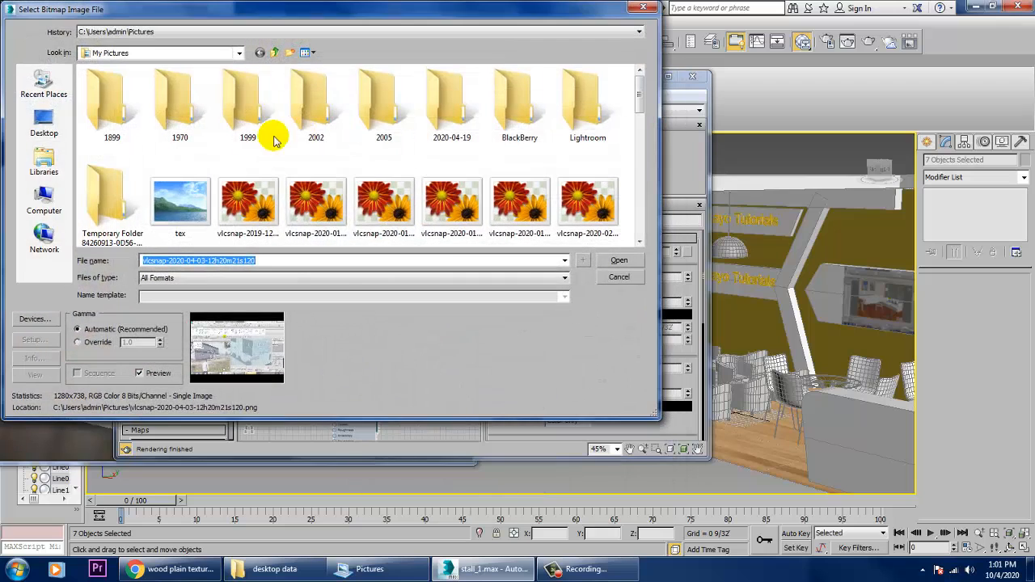
Step: Load wood _texture3127 from the desktop's exhi stall folder as the diffuse bitmap and assign the material to the selected lattice beams
left_click(44, 123)
scroll(311, 146, "down", 5)
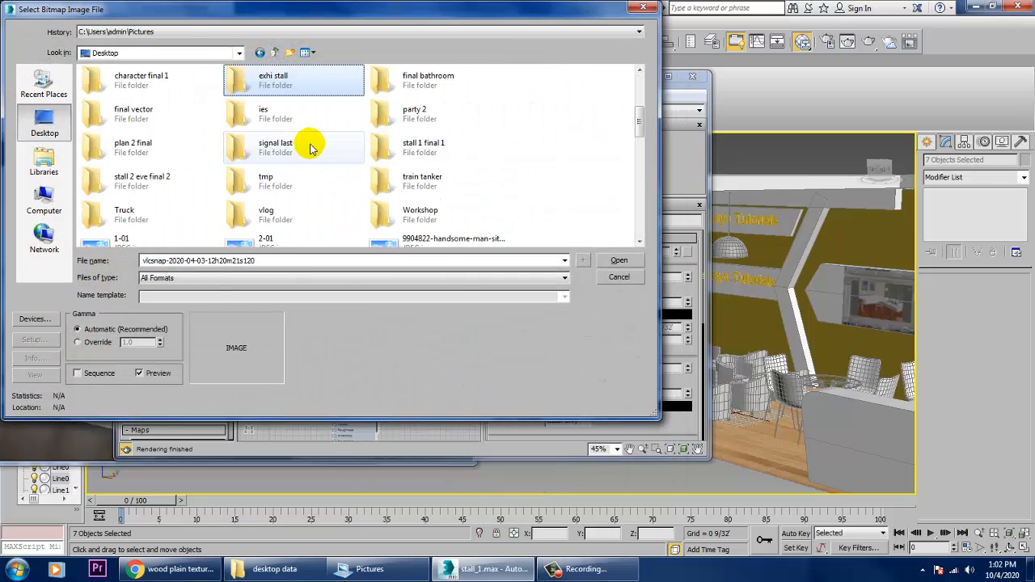
double_click(289, 78)
left_click(115, 121)
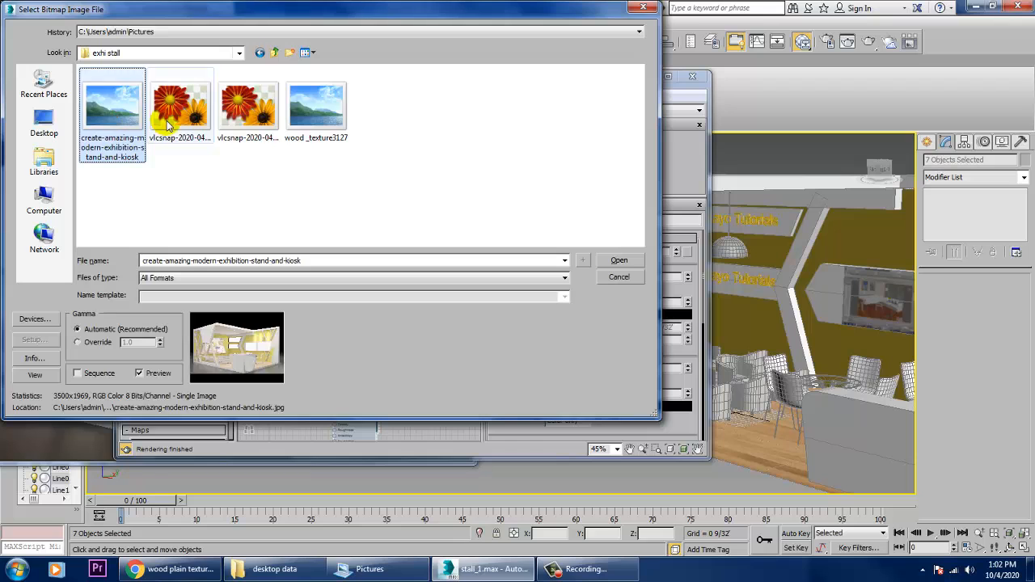
left_click(247, 113)
left_click(299, 121)
double_click(304, 117)
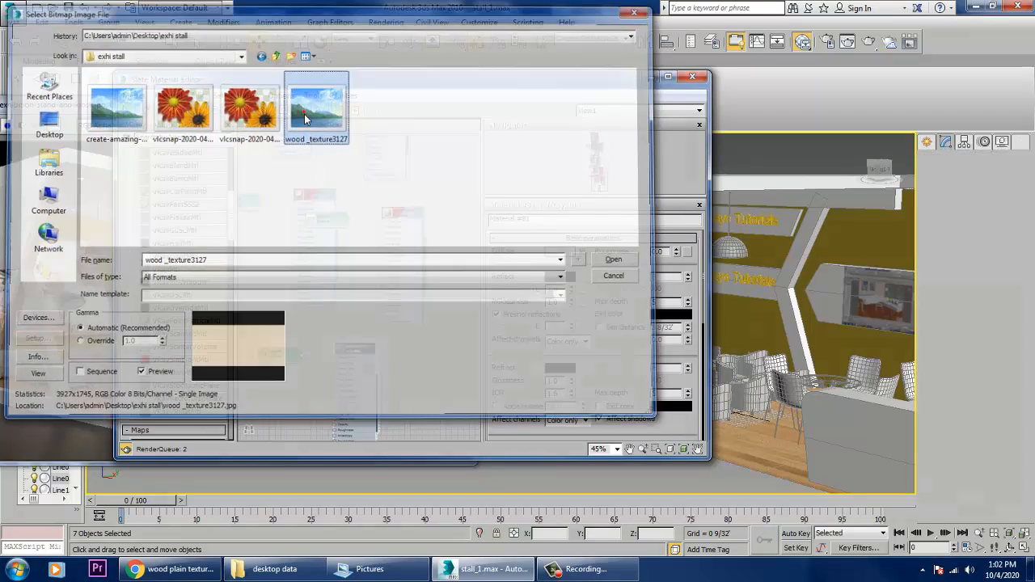
left_click(177, 111)
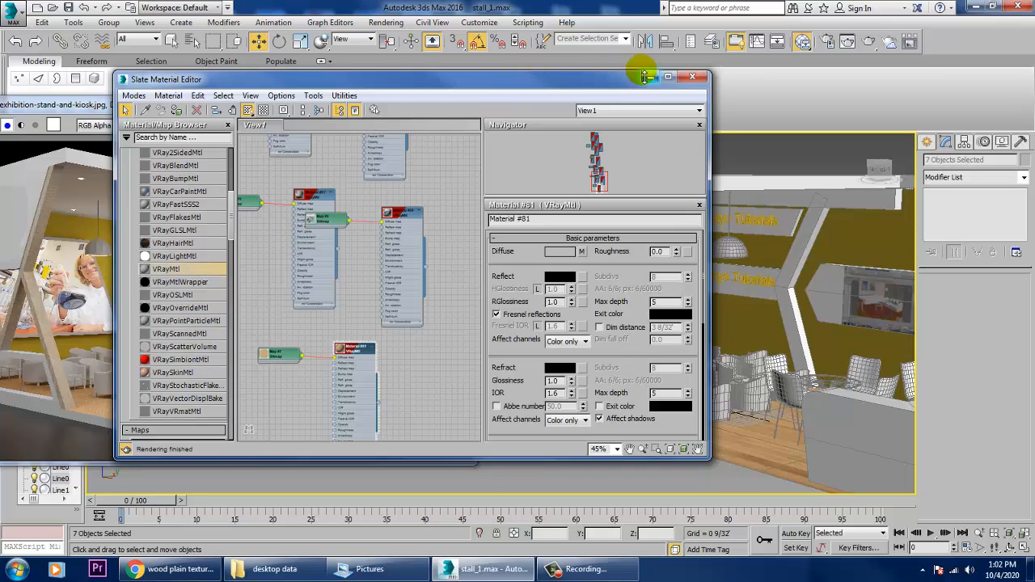
left_click(649, 76)
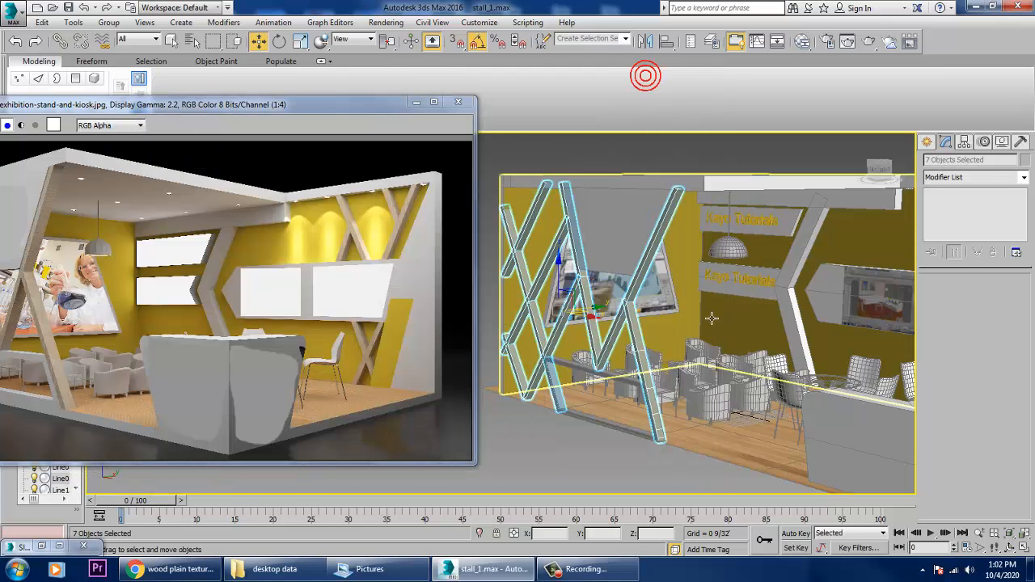
Step: Add a UVW Map modifier with Box mapping to the lattice beams and check the wood texture on one beam
left_click(966, 178)
key("u")
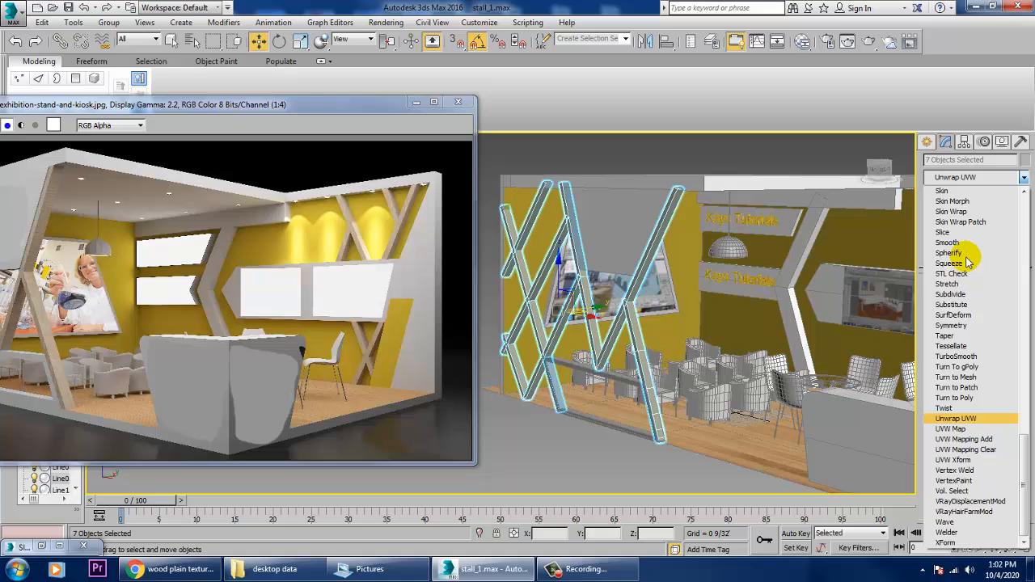
left_click(960, 428)
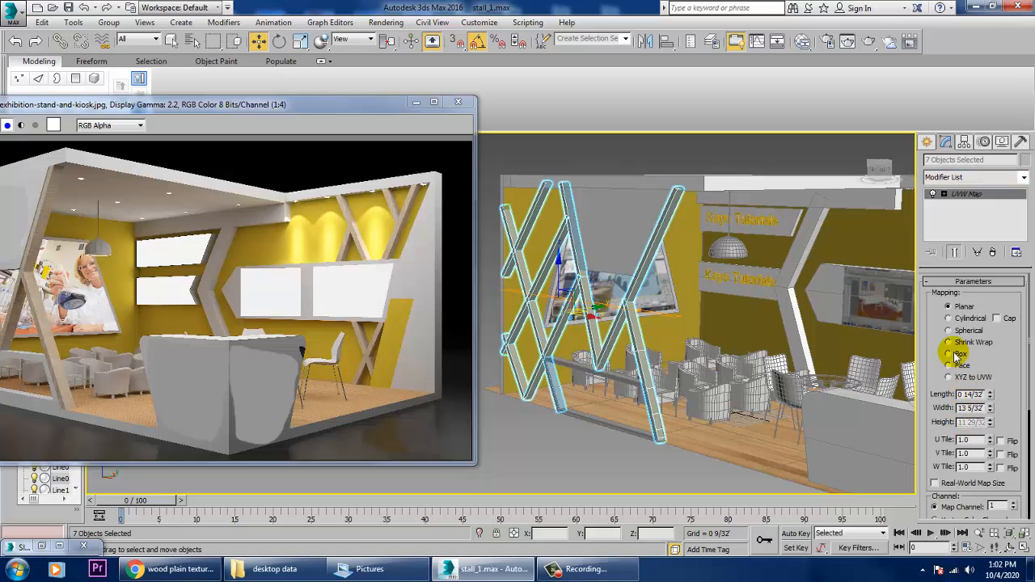
left_click(544, 485)
scroll(578, 484, "up", 5)
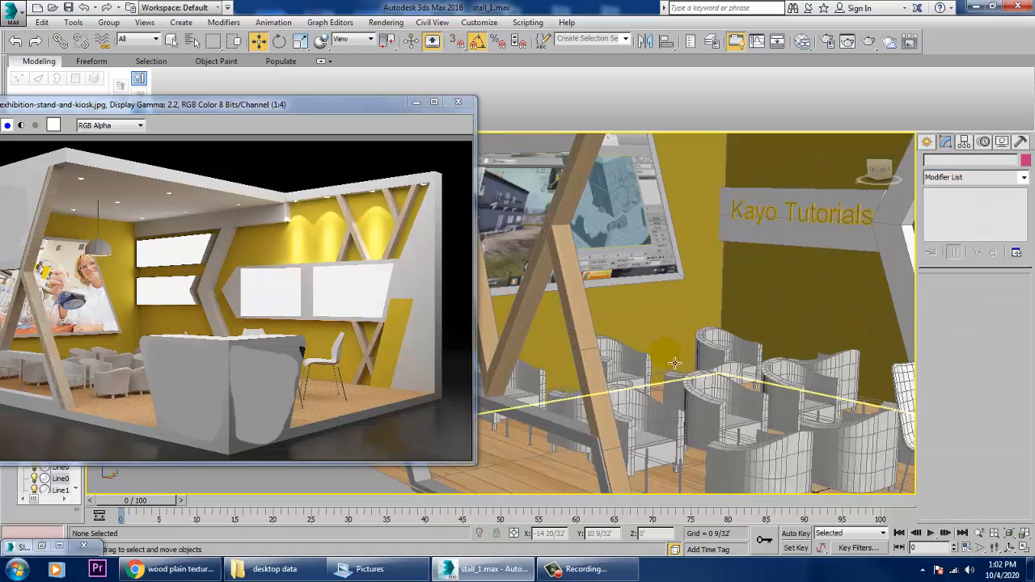
left_click(594, 367)
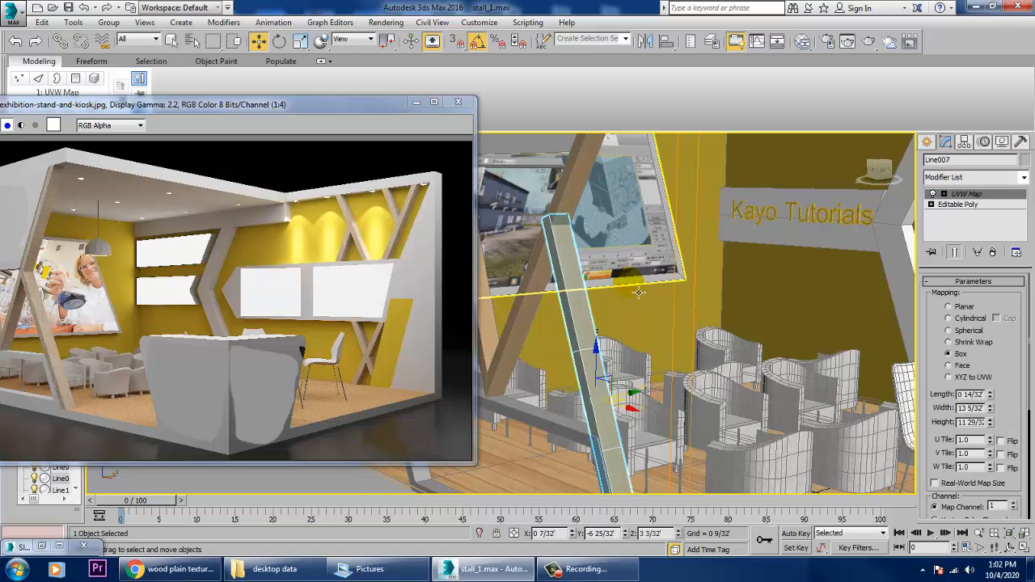
scroll(637, 292, "up", 4)
scroll(667, 306, "down", 6)
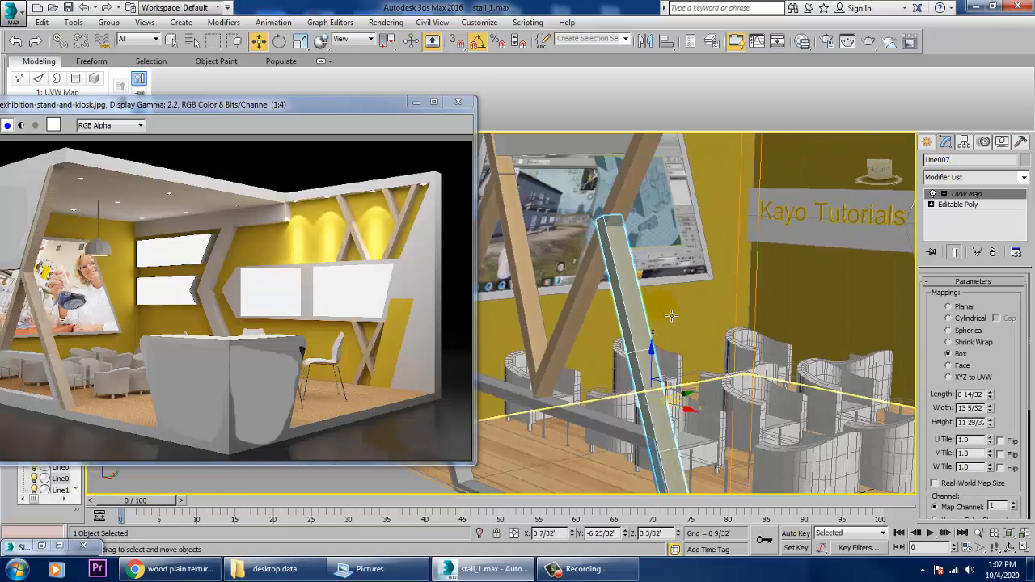
scroll(693, 274, "up", 4)
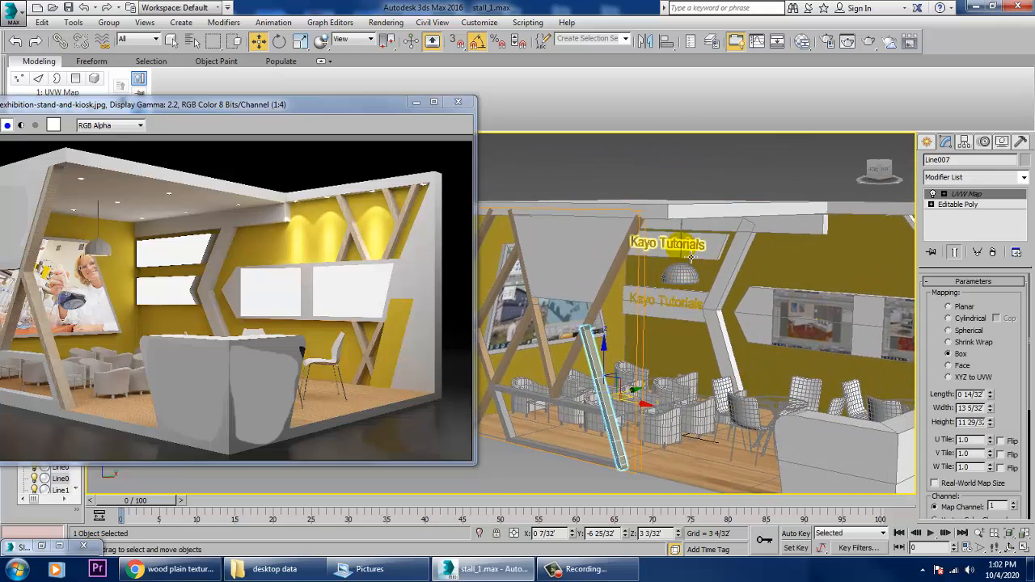
Step: Select both Kayo Tutorials text objects on the two wall signs
scroll(692, 257, "up", 4)
left_click(687, 236)
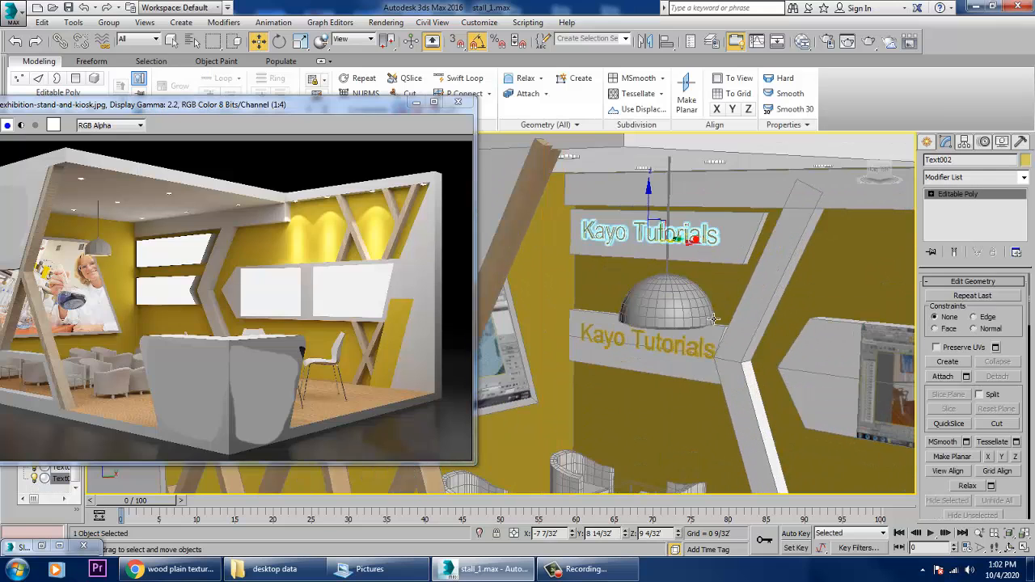
left_click(711, 359, "ctrl")
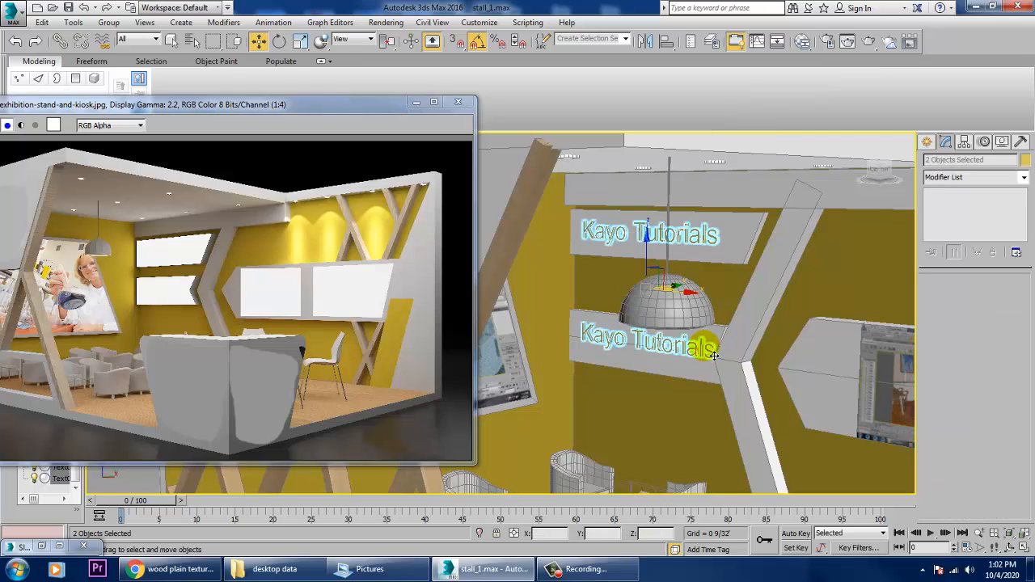
Step: Create a new VRayMtl with a black diffuse colour and assign it to the two selected Kayo Tutorials texts
key("m")
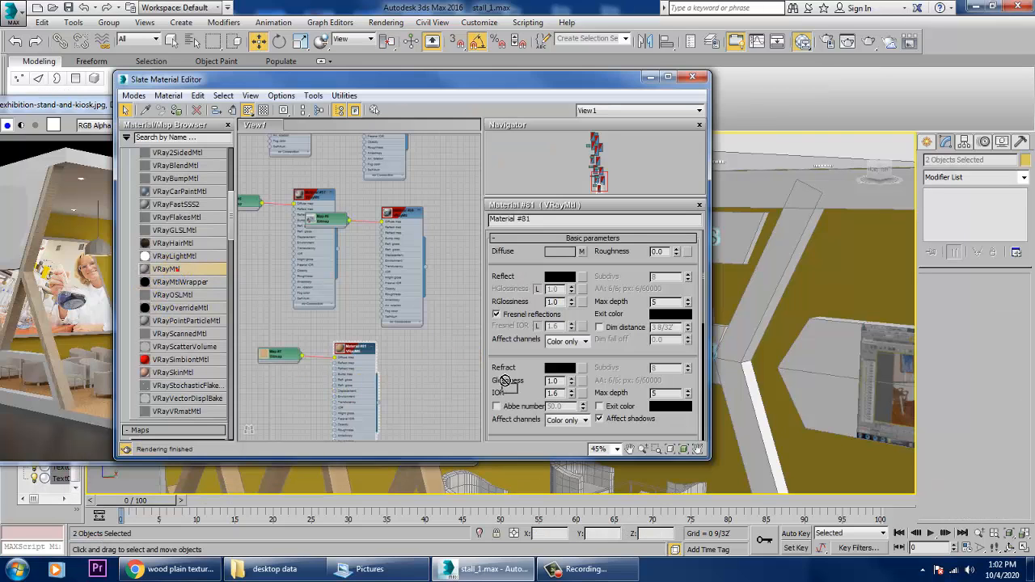
left_click_drag(505, 380, 441, 362)
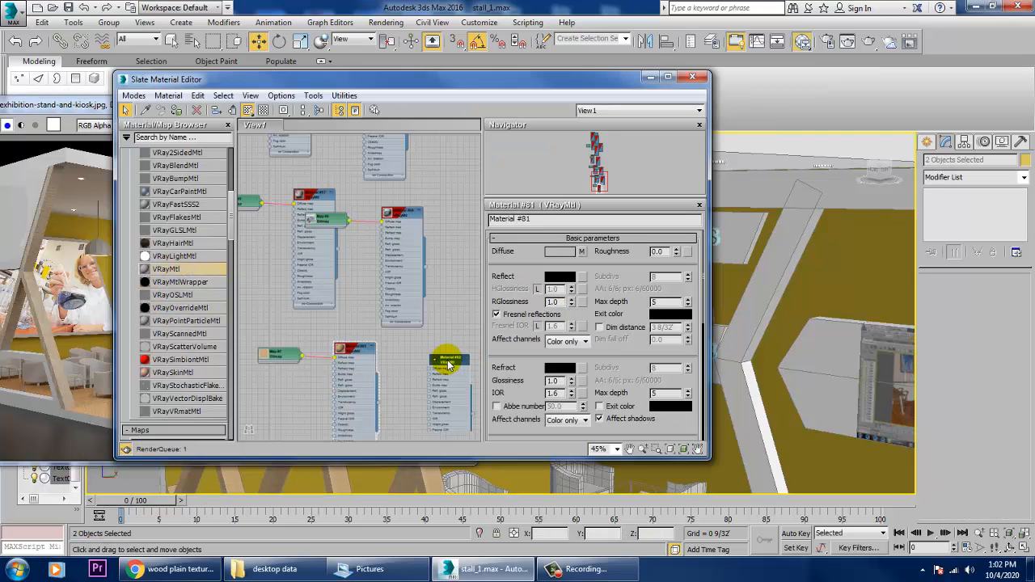
left_click(561, 252)
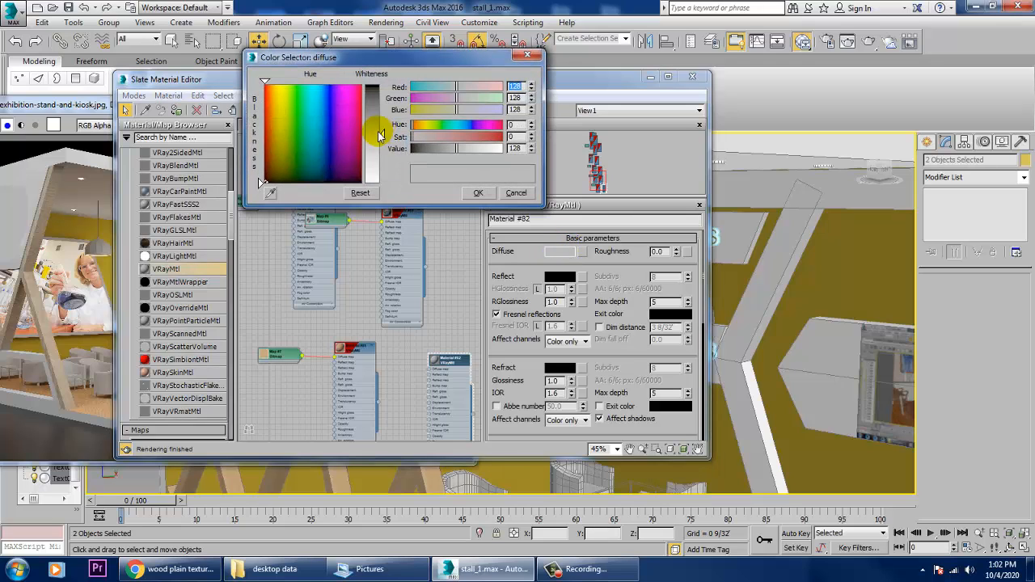
left_click(469, 195)
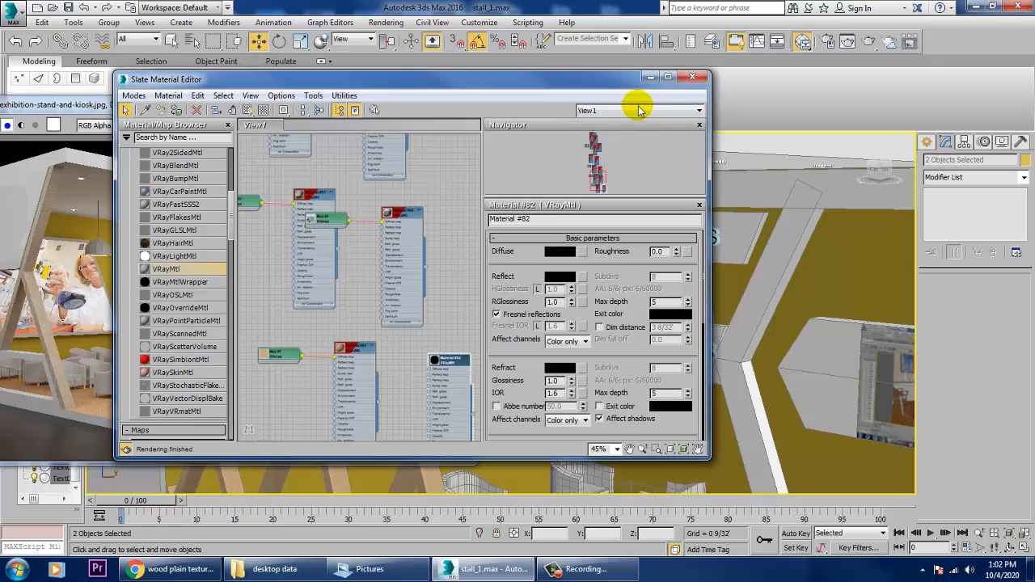
left_click(649, 80)
Step: Deselect the lettering and examine the black text on both wall signs alongside the reference image
scroll(669, 298, "down", 2)
middle_click_drag(669, 299, 649, 322)
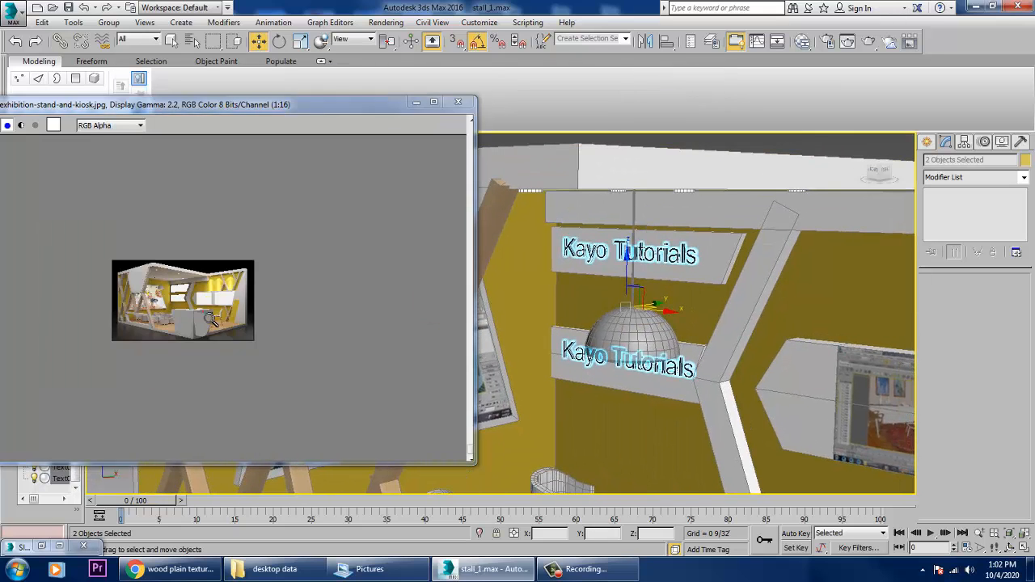
left_click(203, 312)
scroll(175, 346, "up", 2)
middle_click_drag(734, 279, 734, 320)
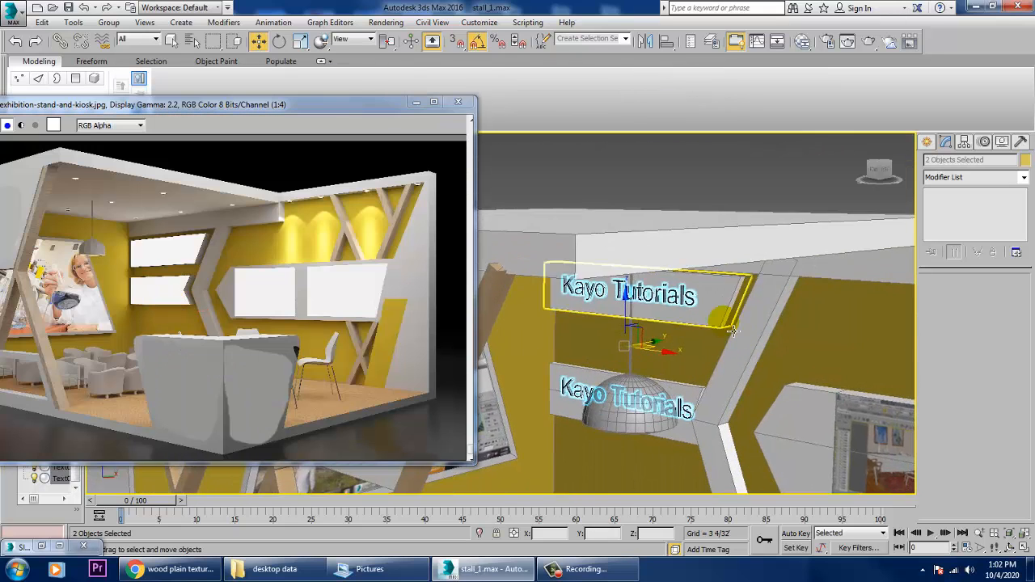
scroll(734, 312, "down", 5)
left_click(733, 226)
middle_click_drag(715, 356, 710, 337, "alt")
middle_click_drag(688, 272, 720, 328, "alt")
scroll(719, 328, "up", 8)
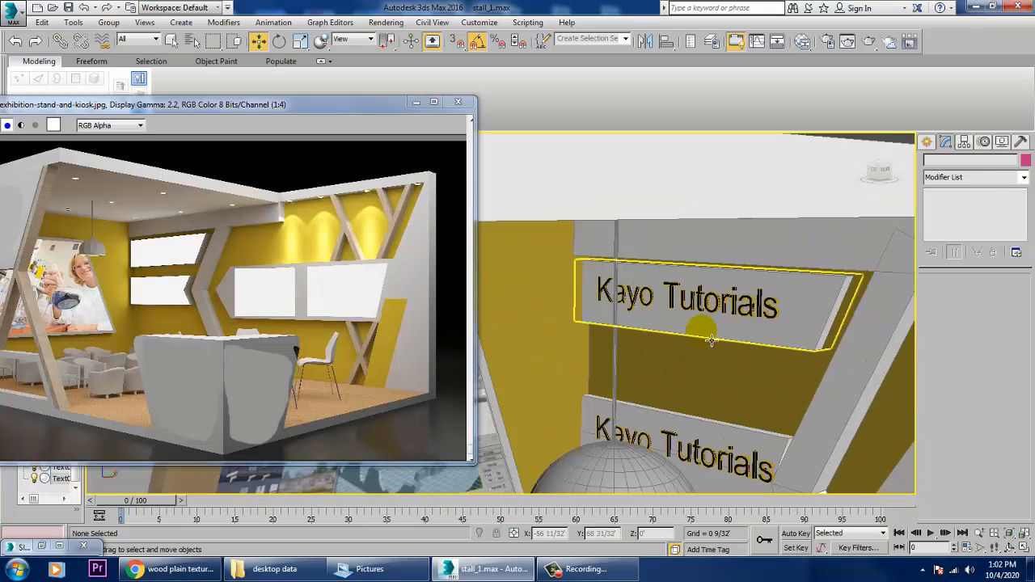
Step: Select the pendant lamp shade and pick the flat polygon closing its underside
left_click(636, 482)
middle_click_drag(636, 482, 678, 297)
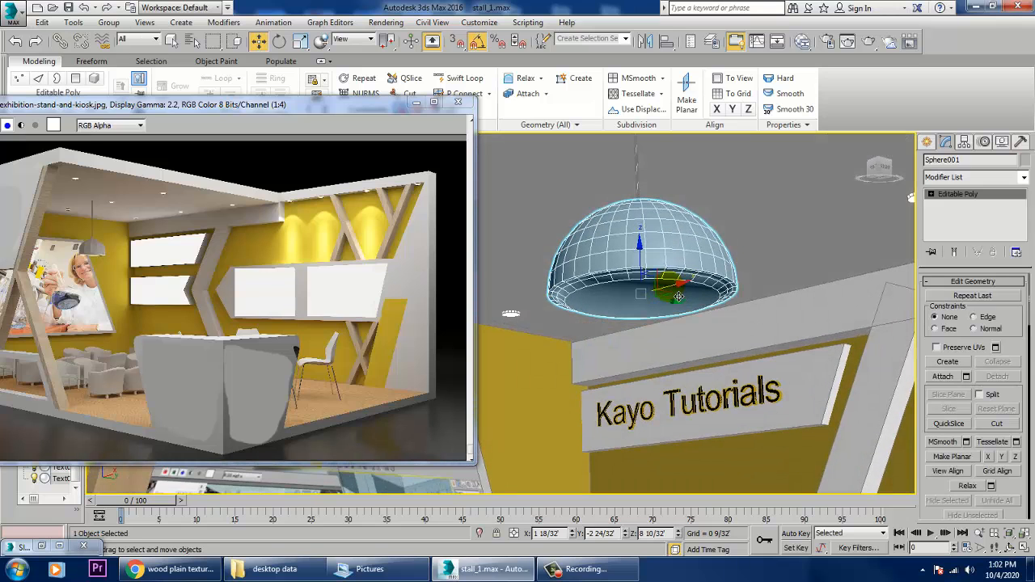
left_click(931, 195)
left_click(957, 236)
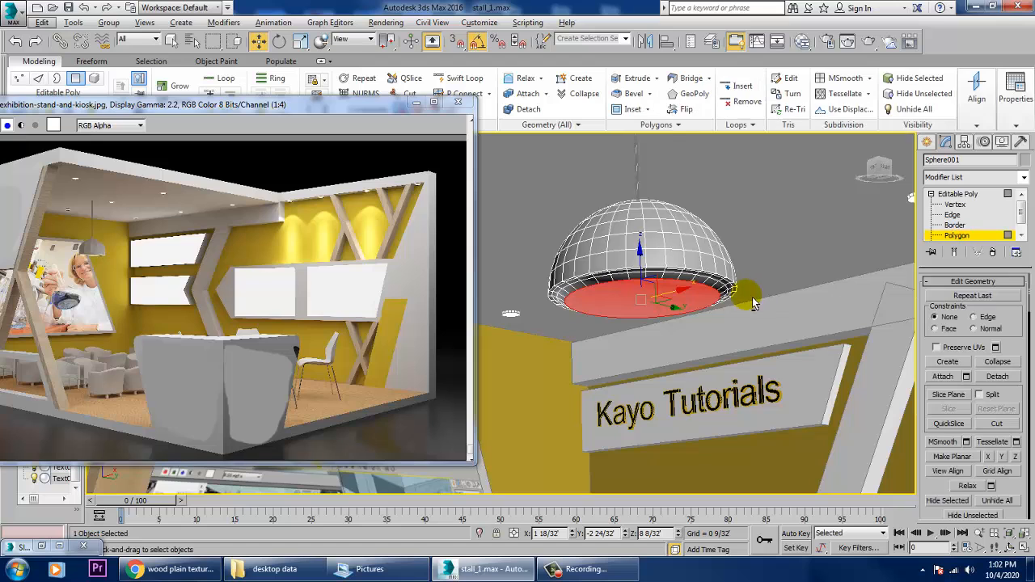
Step: Assign the existing white VRayLightMtl, Material #14, to the selected underside polygon of the lamp shade
key("m")
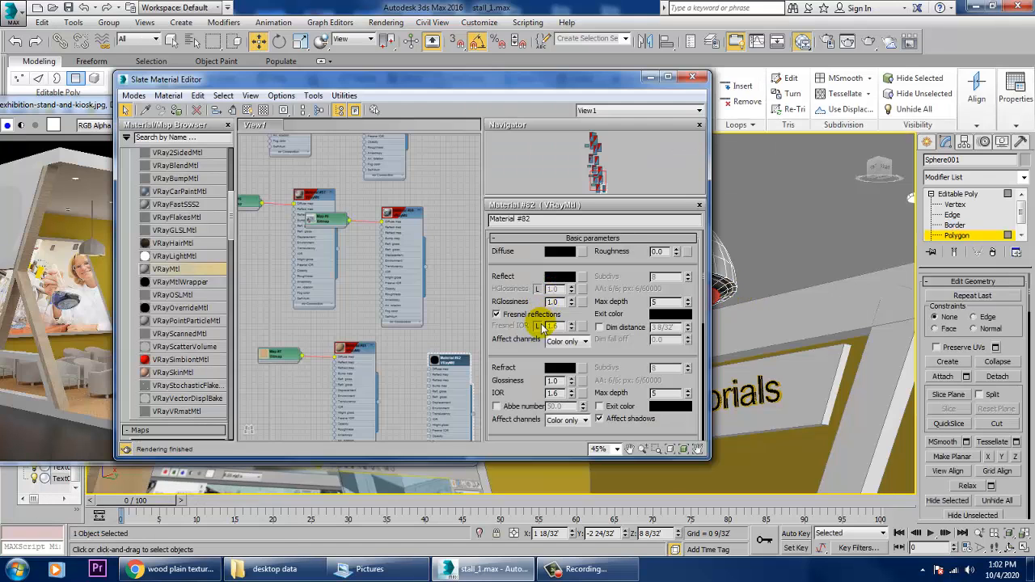
middle_click_drag(439, 164, 385, 326)
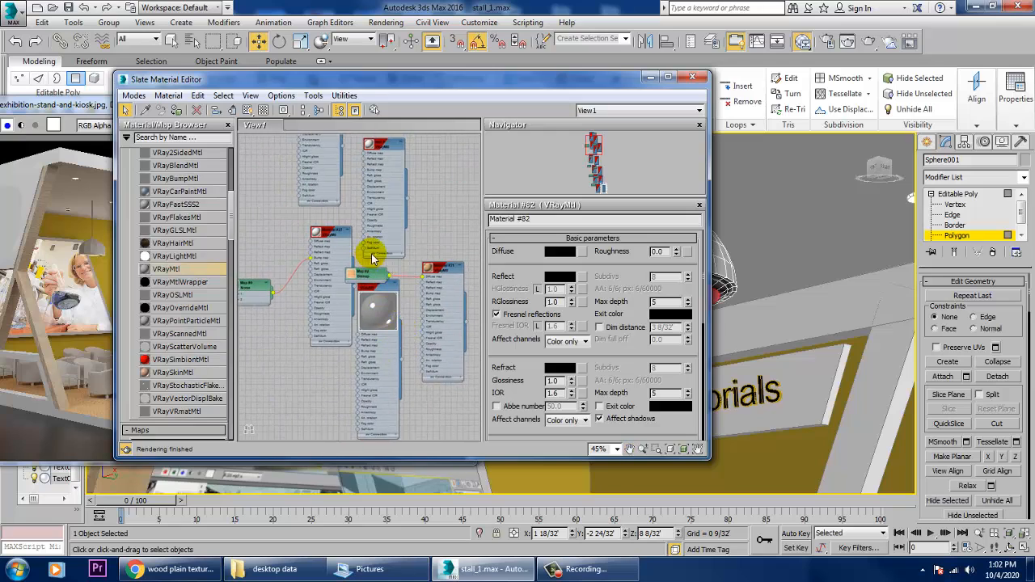
middle_click_drag(373, 257, 375, 323)
double_click(376, 198)
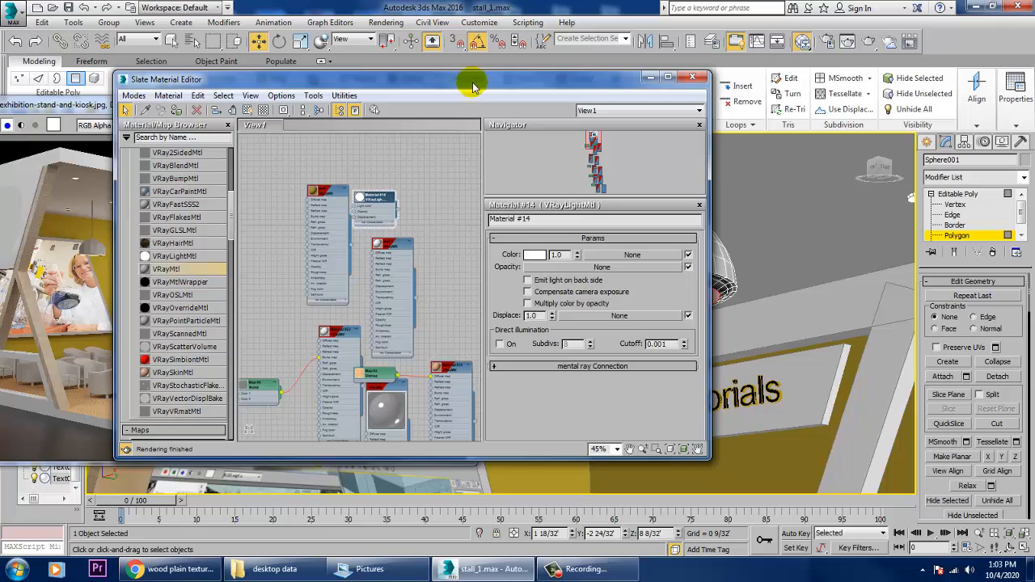
left_click_drag(473, 87, 300, 92)
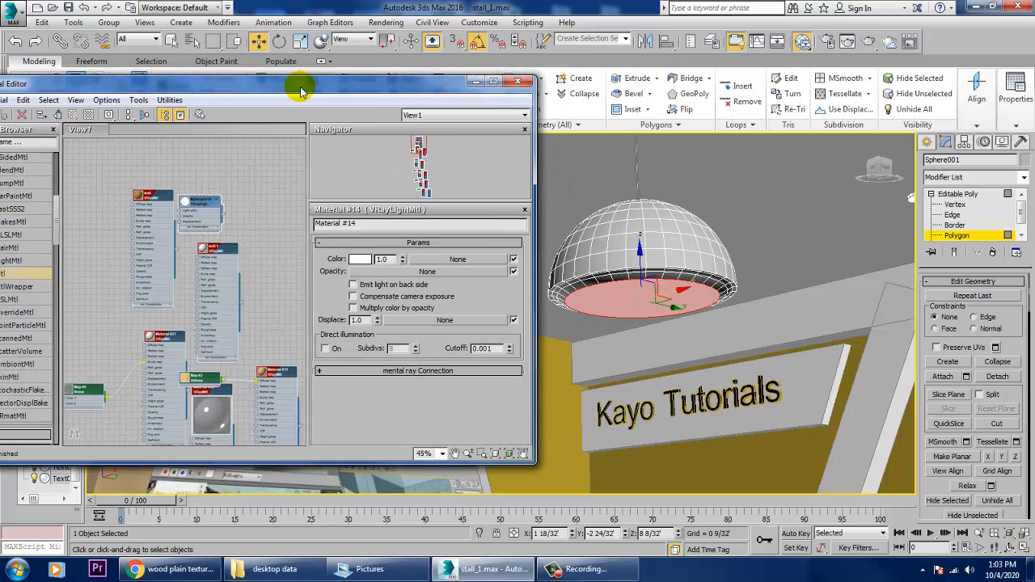
middle_click_drag(656, 199, 663, 200, "alt")
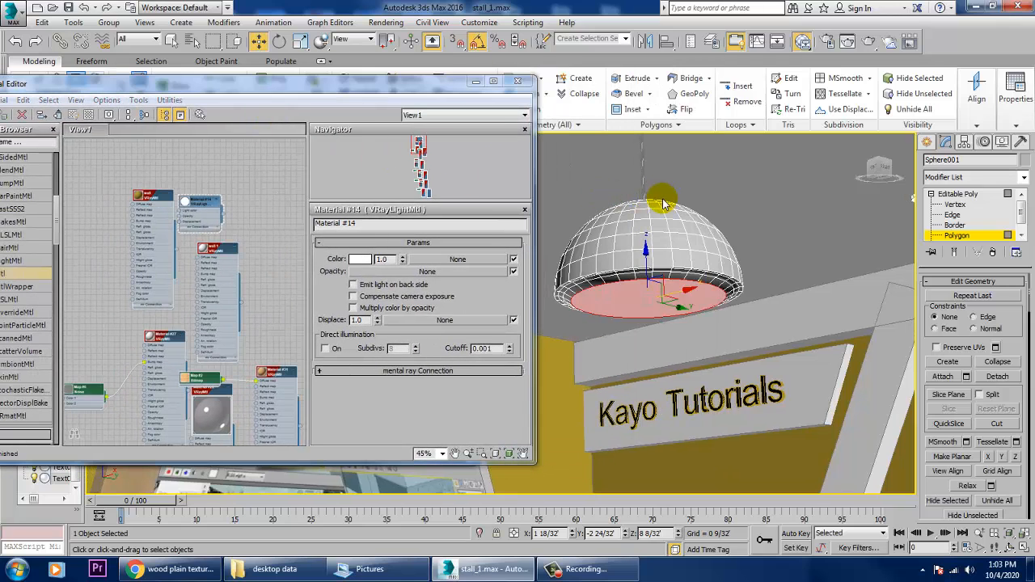
Step: Invert the lamp's polygon selection to the outer shade and add a new VRayMtl node below the existing materials
key("ctrl+i")
middle_click_drag(243, 323, 254, 87)
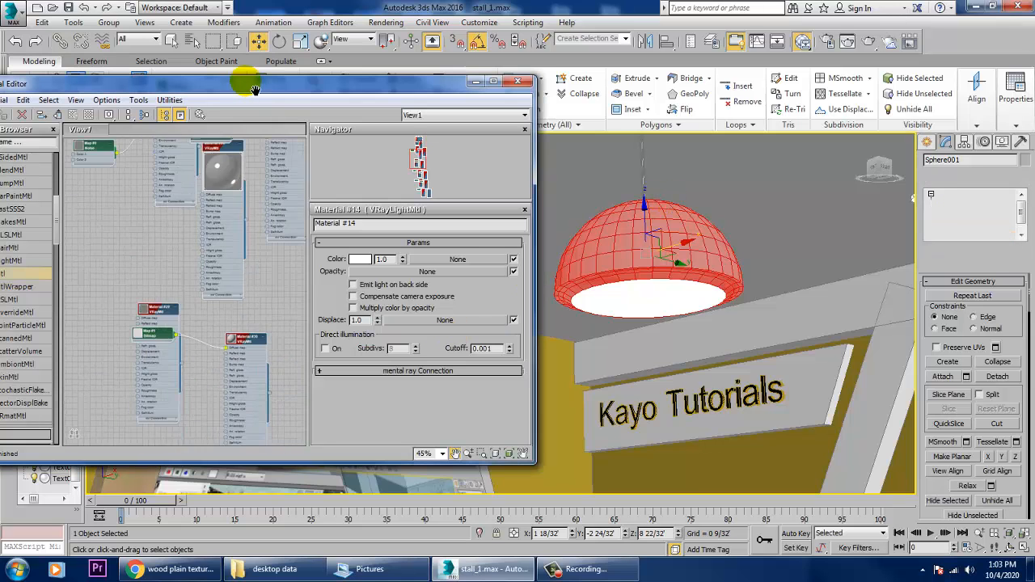
middle_click_drag(196, 306, 210, 85)
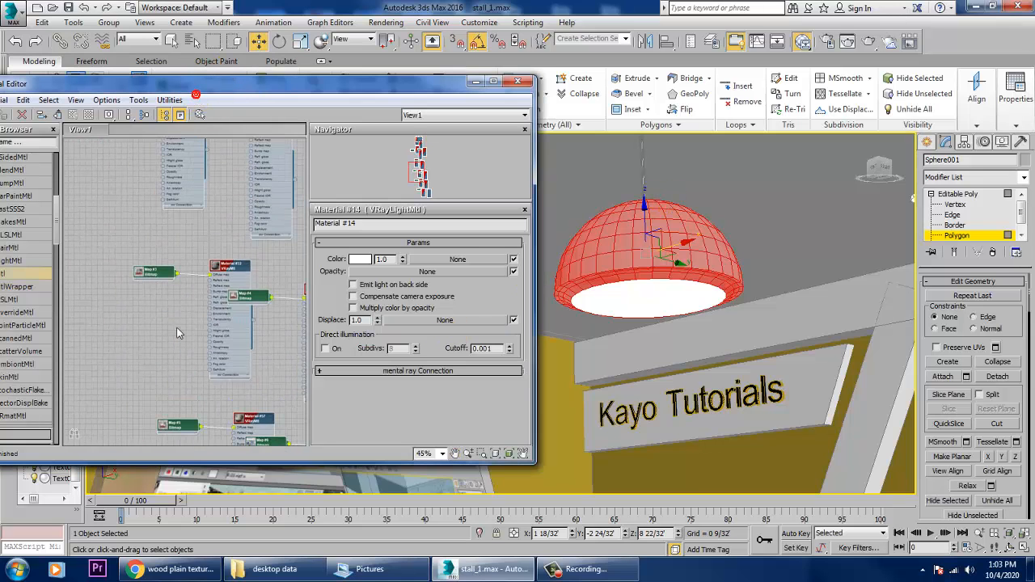
middle_click_drag(167, 343, 166, 217)
middle_click_drag(177, 341, 162, 116)
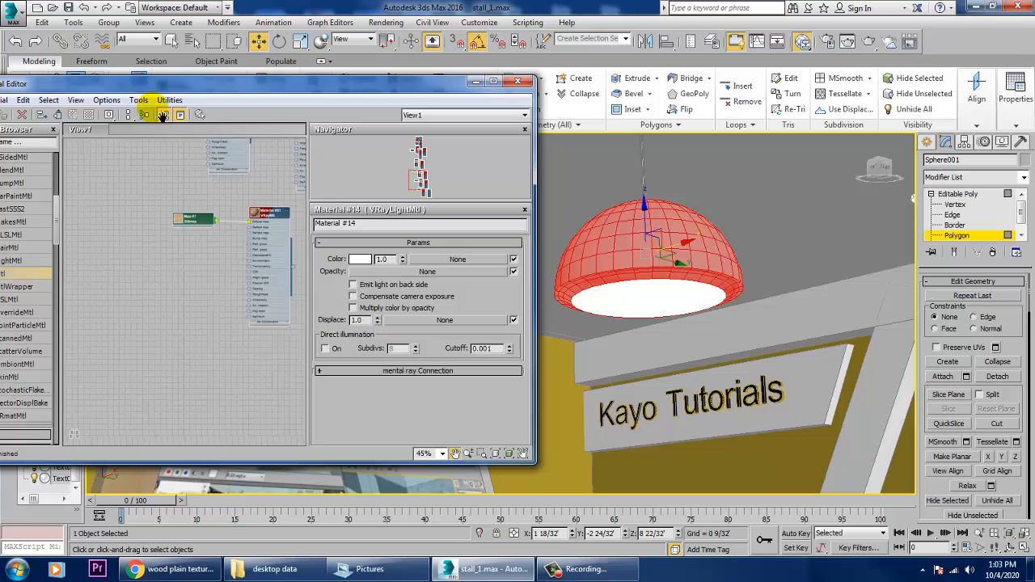
left_click(162, 114)
left_click_drag(158, 313, 157, 317)
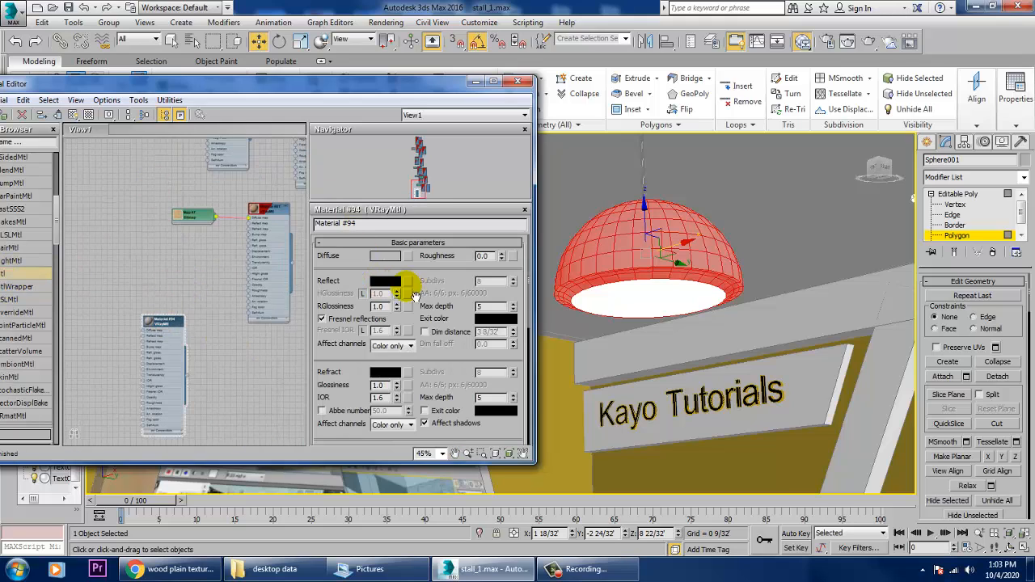
Step: Set the new material's diffuse colour to a dark grey of value 67 and its reflection colour to value 163
left_click(386, 257)
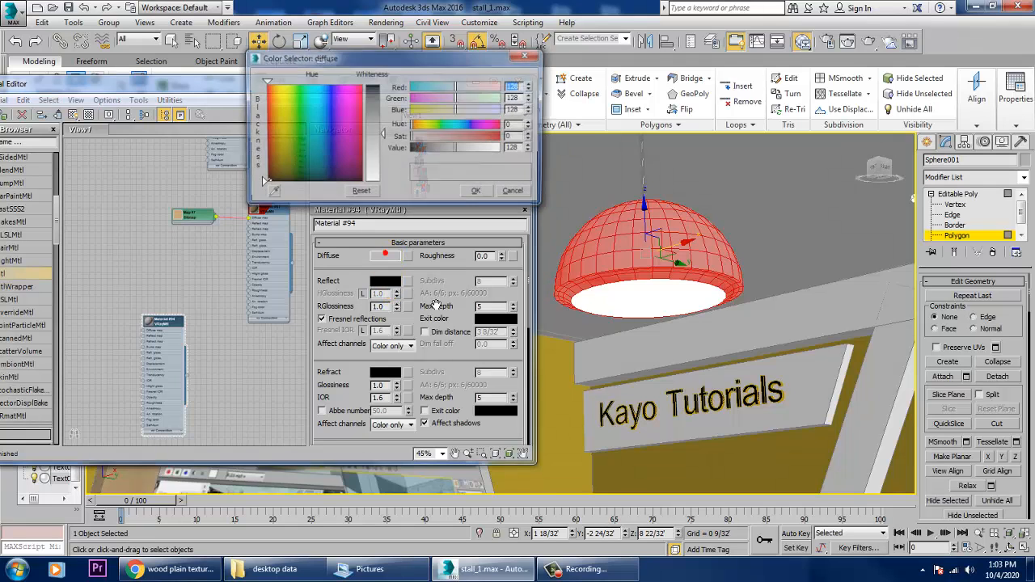
left_click_drag(381, 134, 384, 117)
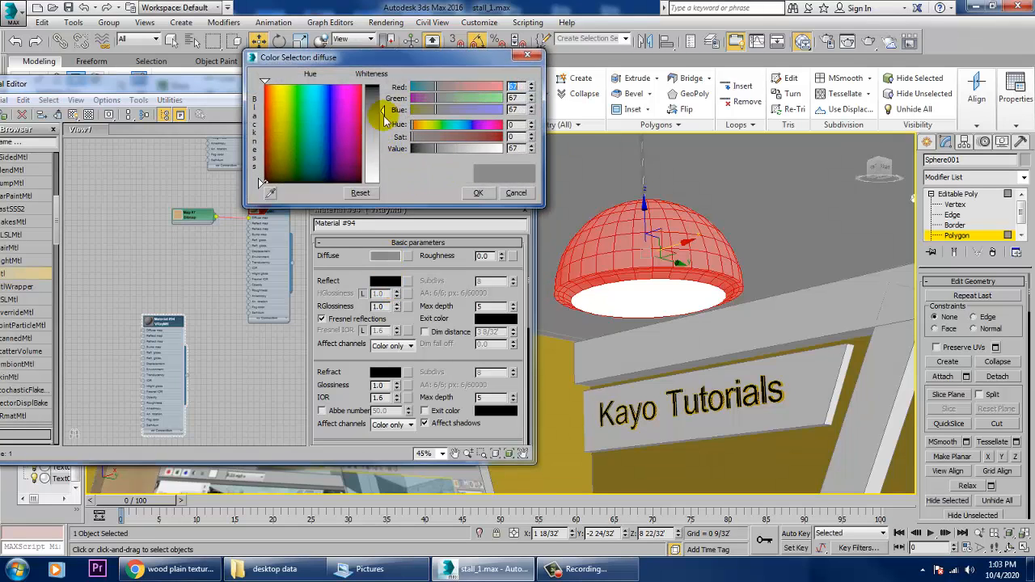
left_click(476, 193)
left_click(388, 287)
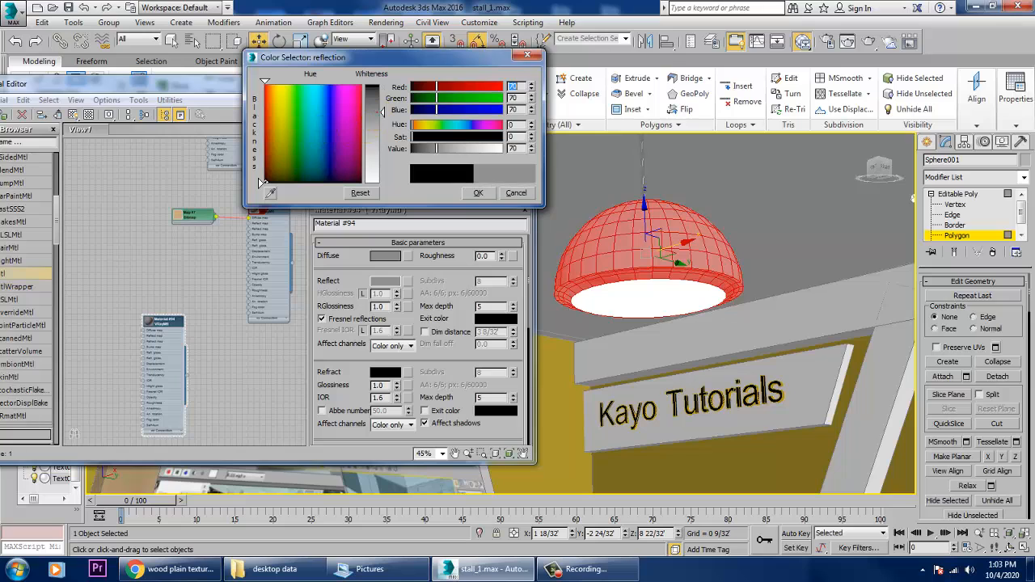
left_click_drag(380, 109, 381, 148)
left_click(478, 193)
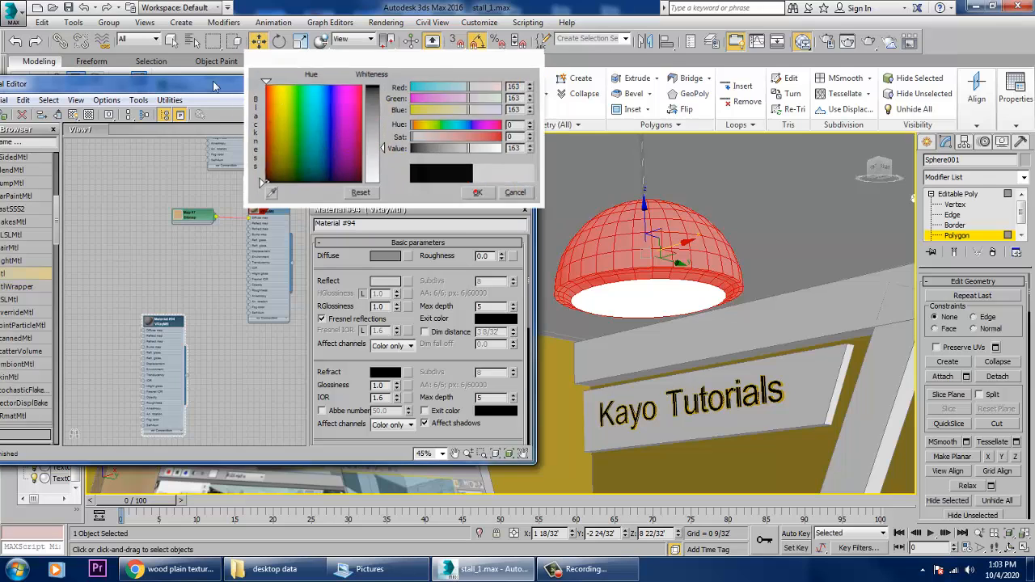
Step: Assign the grey material to the selected shade polygons, show it in the viewport, name it lamp and leave polygon editing
left_click_drag(30, 83, 103, 82)
left_click(74, 114)
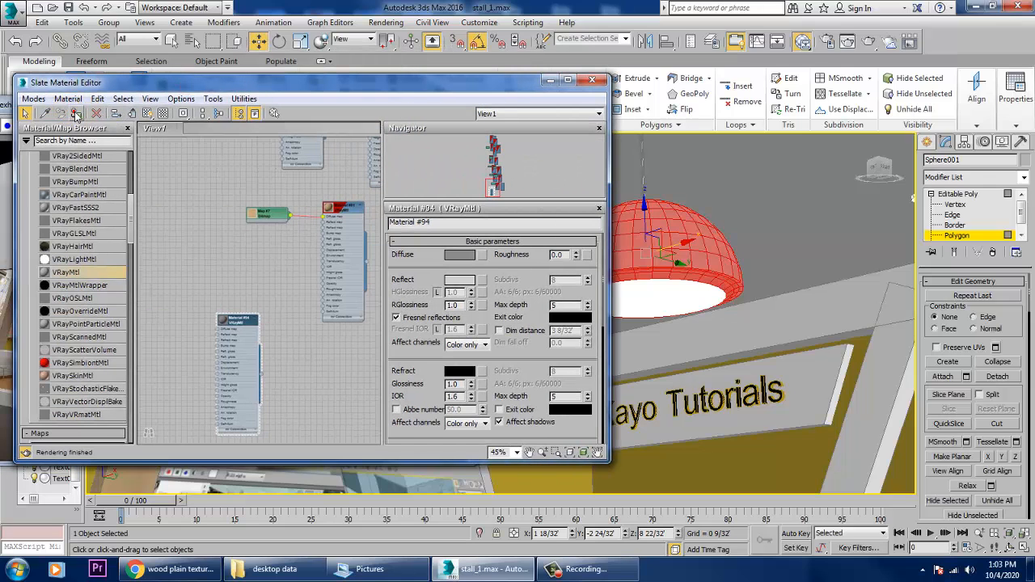
left_click(147, 113)
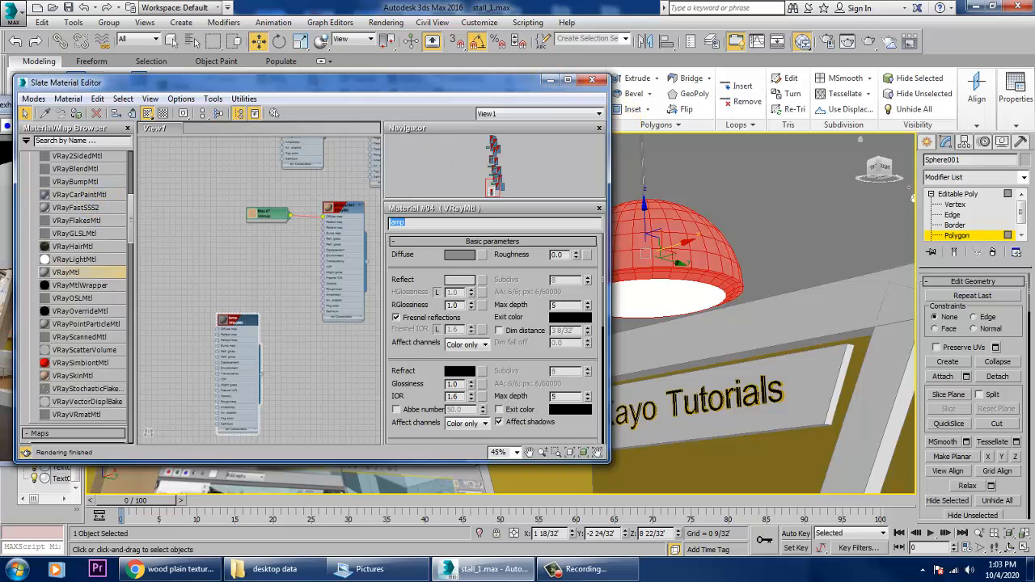
left_click(986, 196)
Step: Select the pendant lamp's hanging cord and look through the existing material nodes
middle_click_drag(752, 210, 699, 215, "alt")
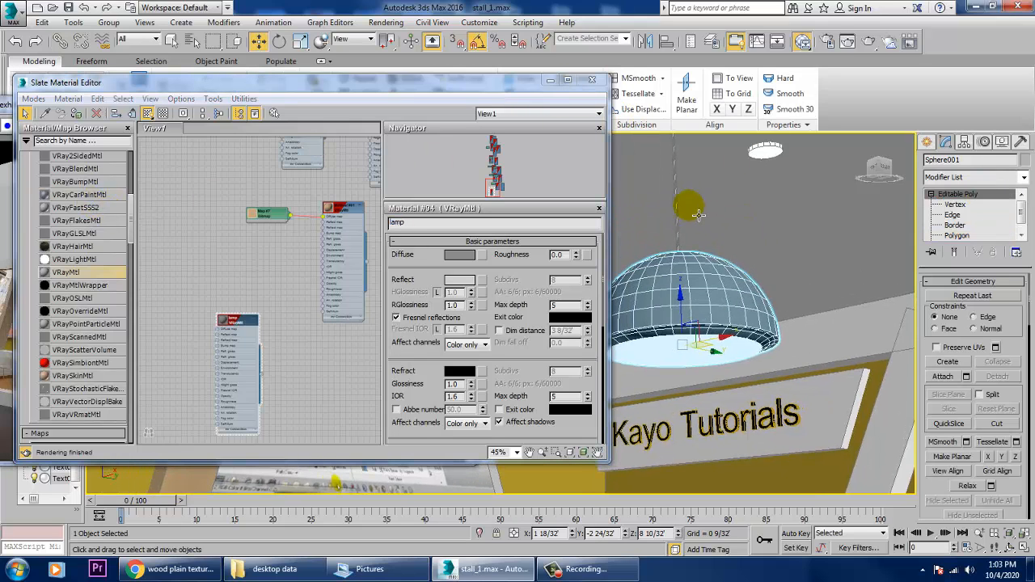
left_click(684, 212)
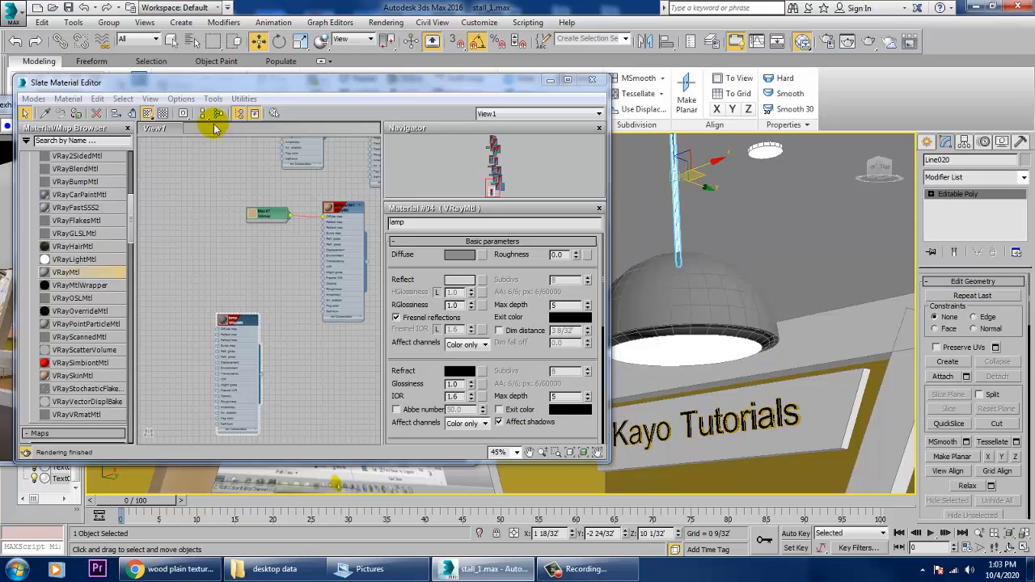
scroll(267, 324, "down", 3)
middle_click_drag(270, 323, 299, 353)
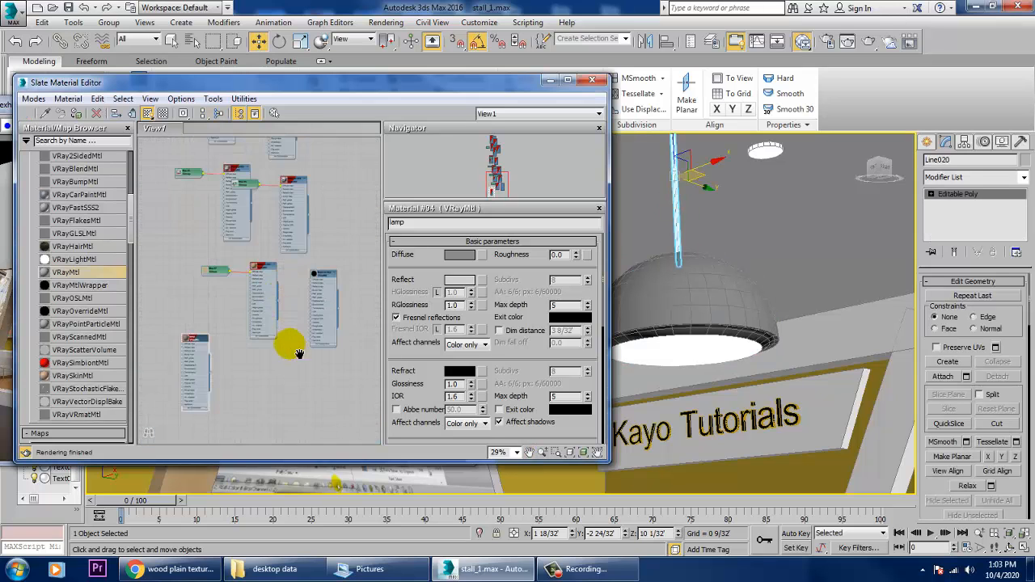
scroll(299, 353, "up", 5)
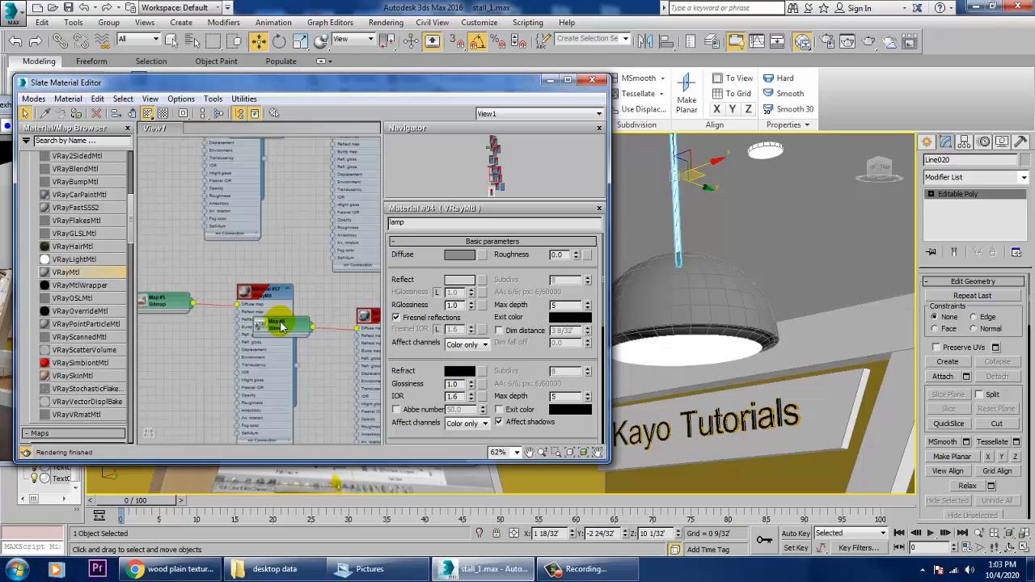
scroll(281, 325, "up", 2)
middle_click_drag(300, 295, 331, 318)
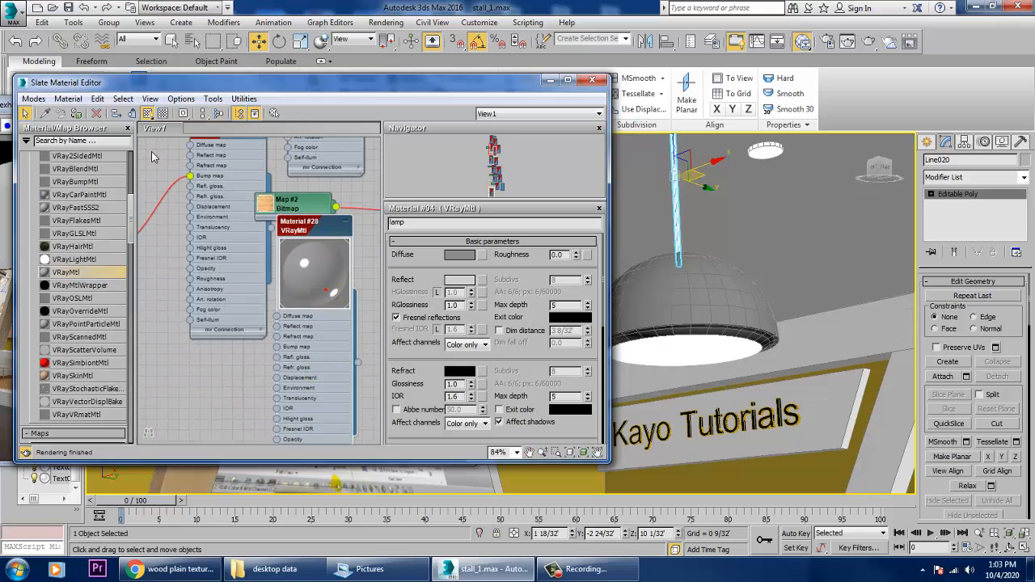
left_click(549, 83)
Step: Set the scene's environment background colour to white
scroll(830, 323, "down", 5)
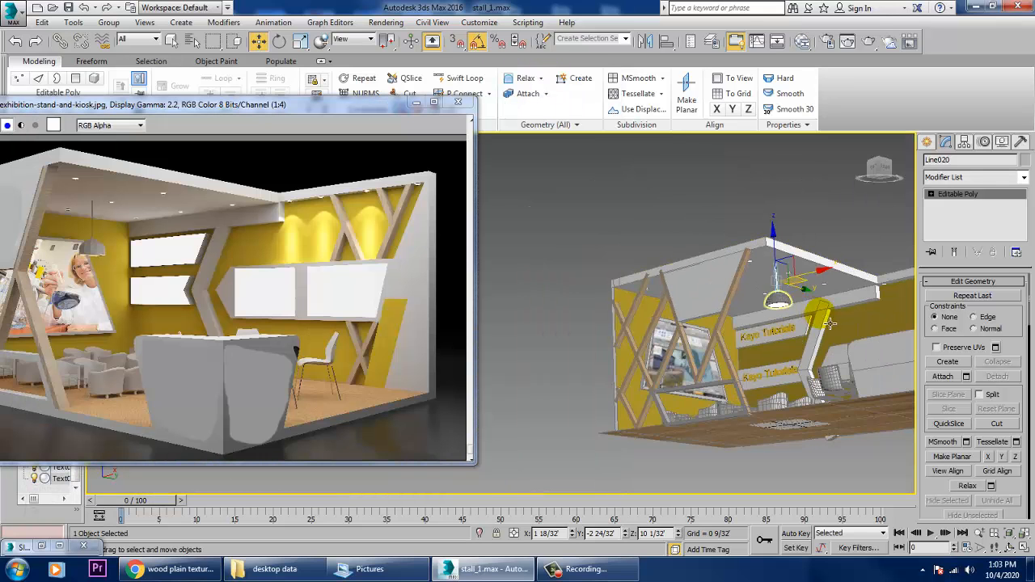
middle_click_drag(854, 354, 768, 339, "alt")
scroll(765, 338, "up", 4)
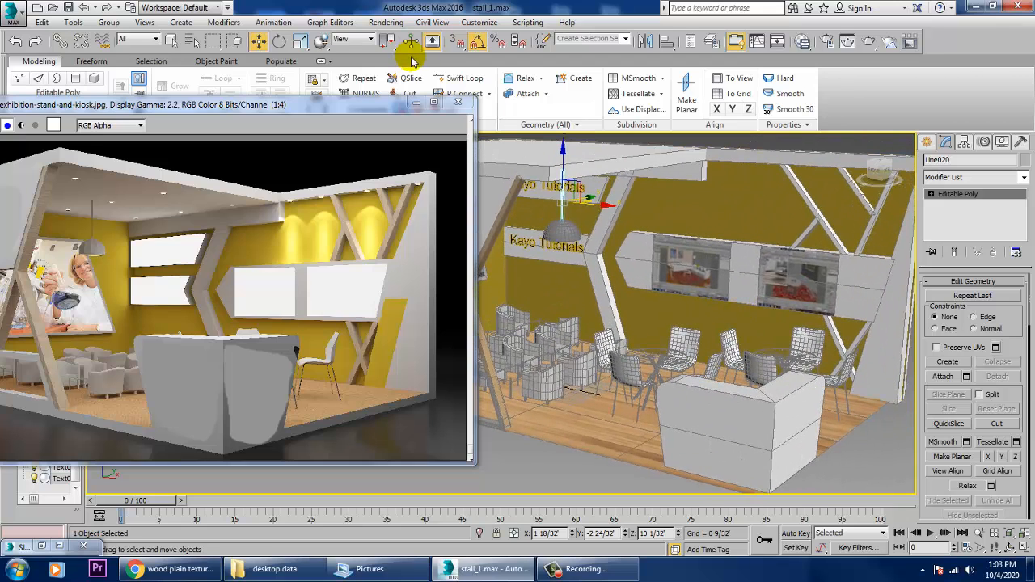
left_click(385, 23)
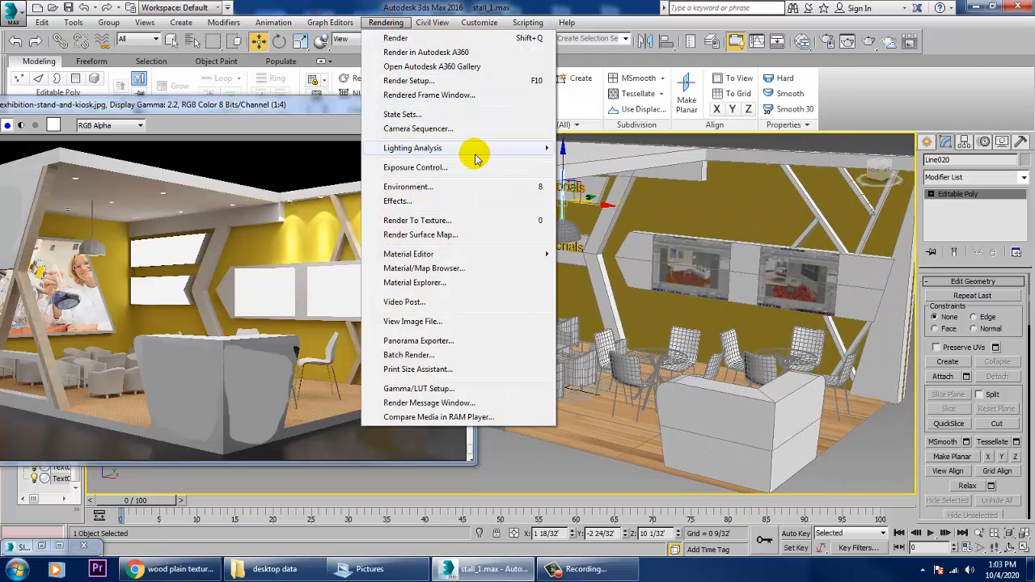
left_click(409, 187)
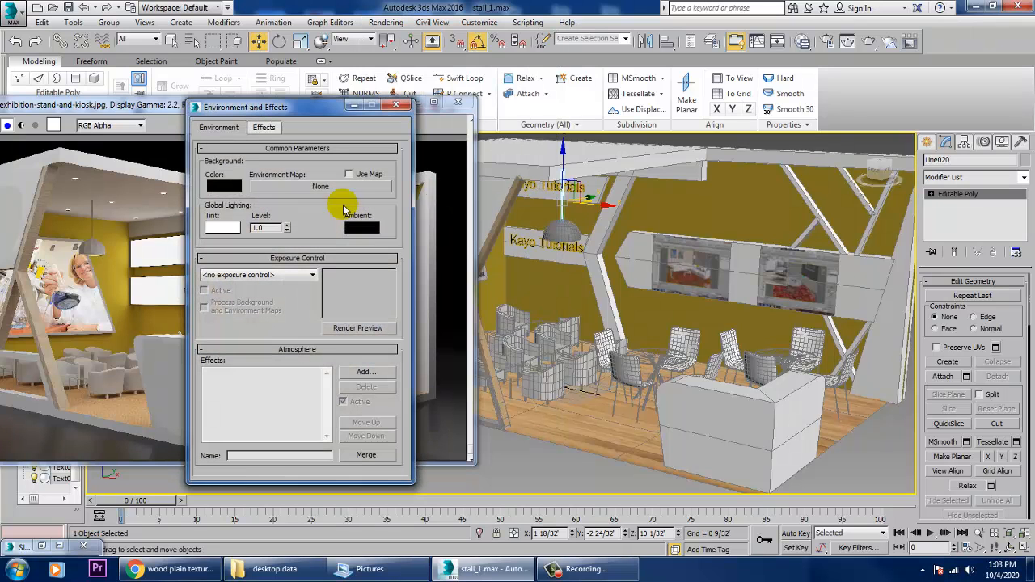
left_click(227, 186)
left_click_drag(370, 142, 495, 204)
left_click(478, 192)
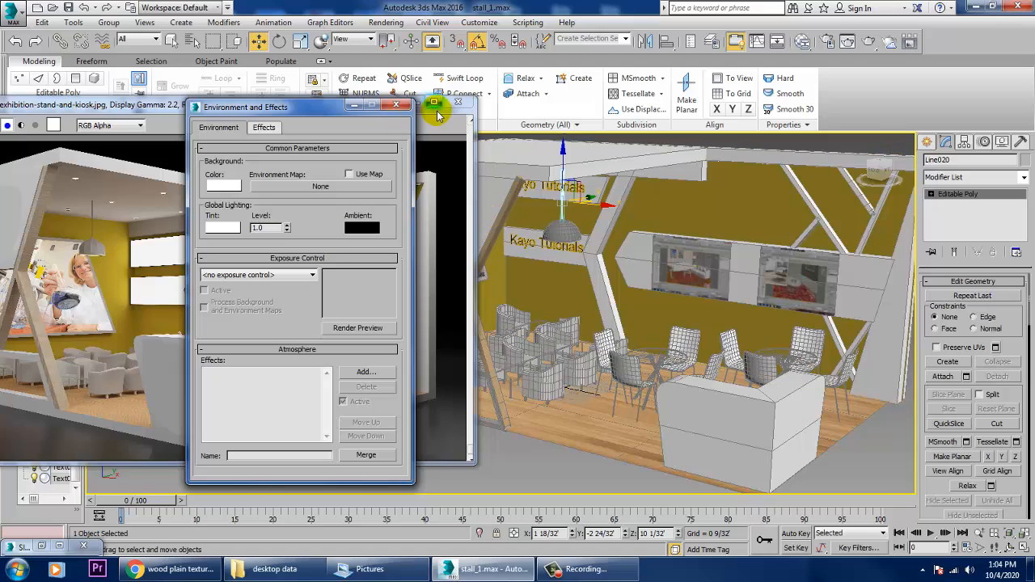
left_click(397, 105)
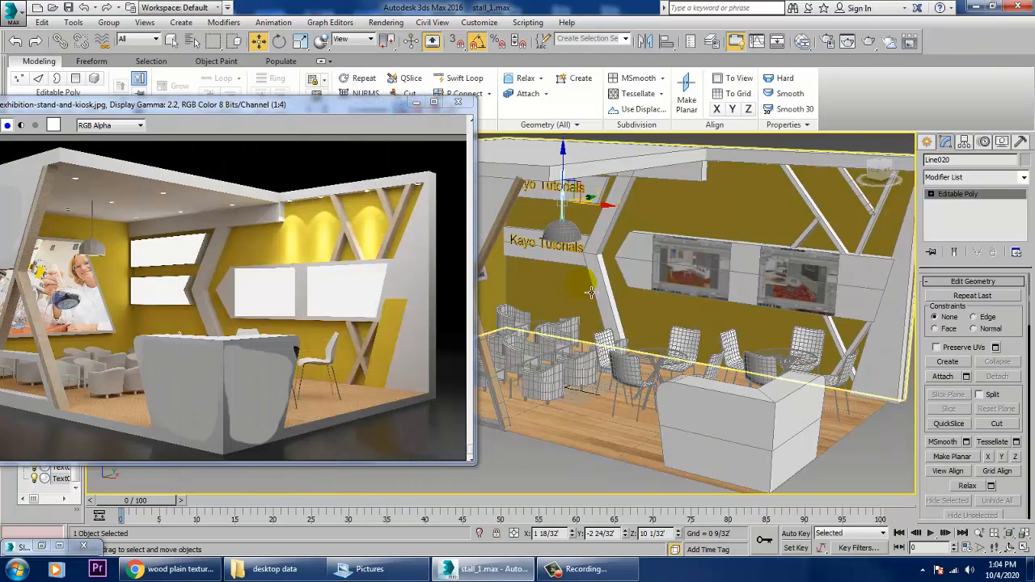
Step: Draw a targeted VRayIES light pointing straight down in the Left view, near the sign lettering wall
middle_click_drag(695, 277, 663, 294)
mouse_move(663, 293)
middle_mouse_down()
mouse_move(674, 302)
mouse_move(667, 283)
middle_mouse_up()
middle_click_drag(667, 283, 625, 367)
scroll(645, 291, "up", 4)
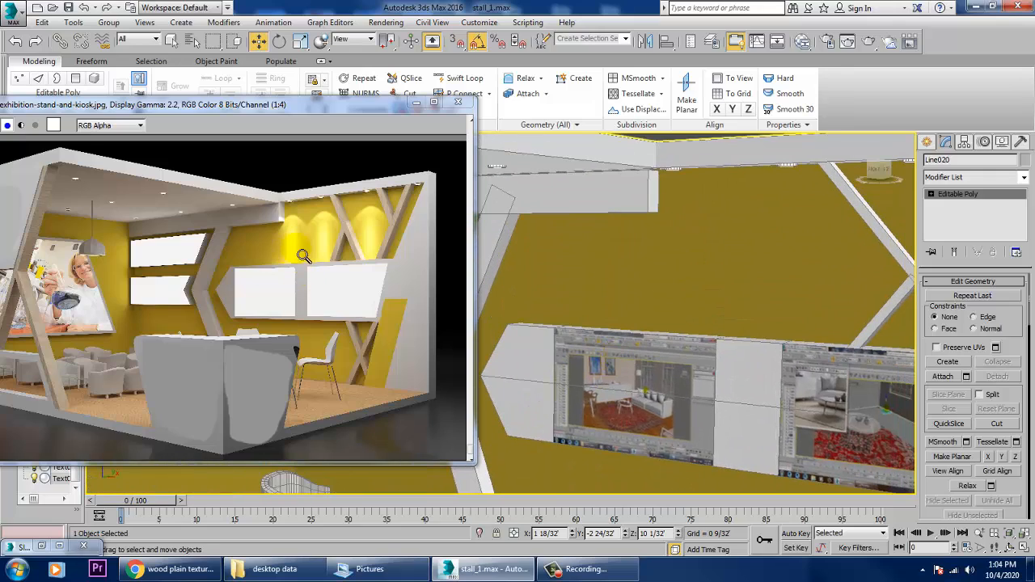
middle_click_drag(836, 304, 735, 370, "alt")
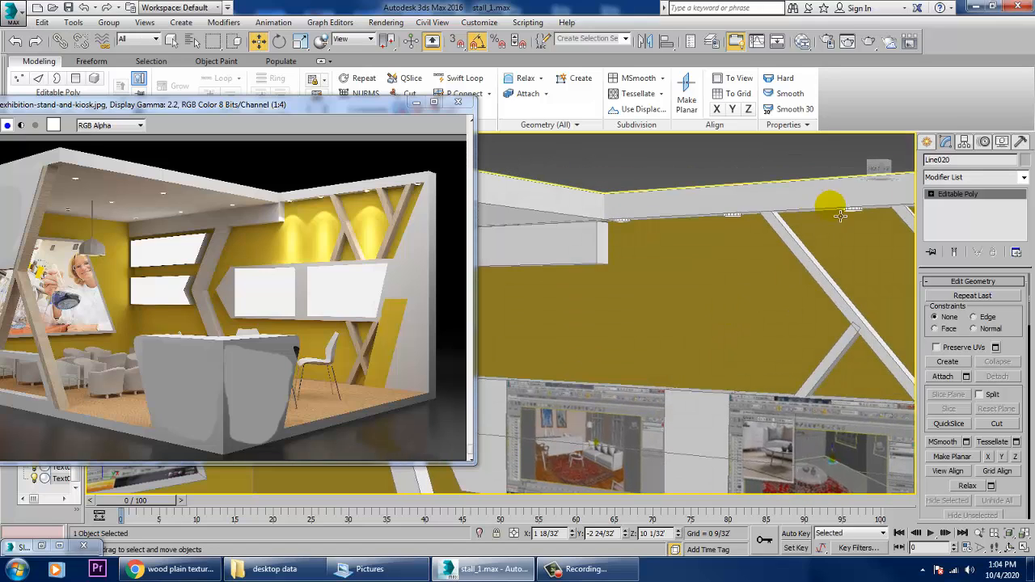
left_click(928, 143)
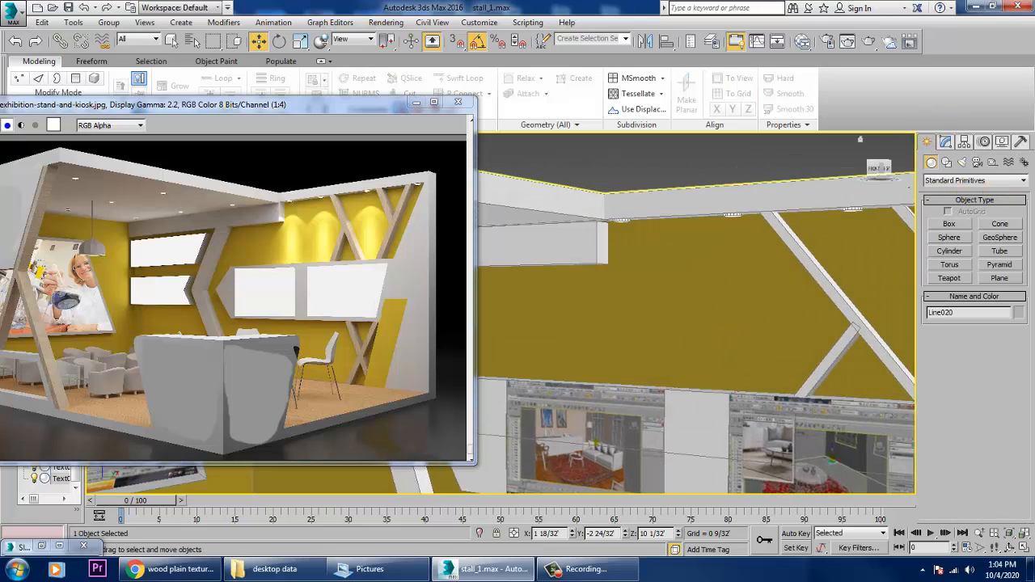
left_click(962, 162)
left_click(973, 181)
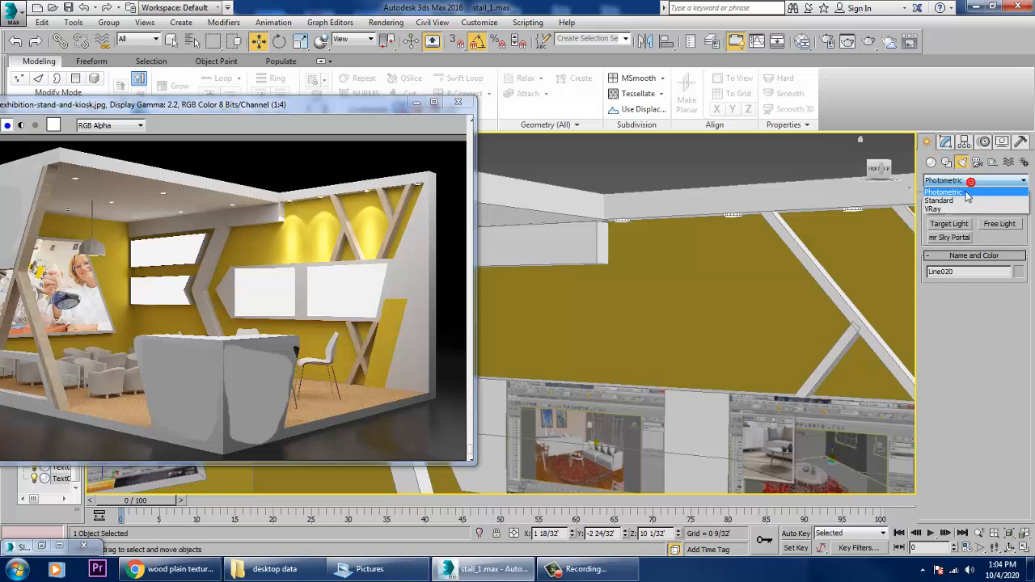
left_click(970, 204)
left_click(1000, 224)
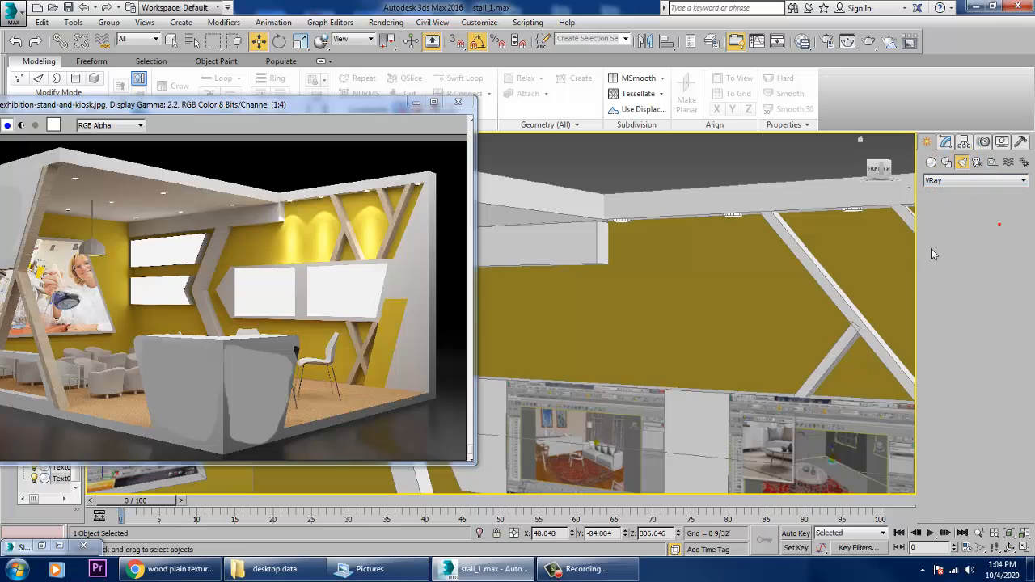
key("alt+w")
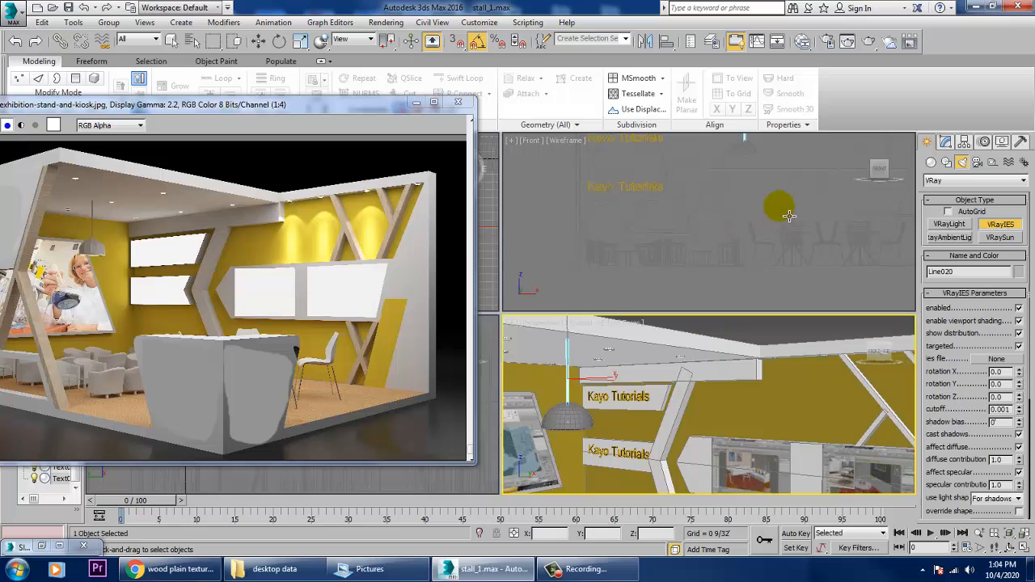
middle_click(786, 215)
key("alt+w")
key("z")
scroll(738, 343, "down", 8)
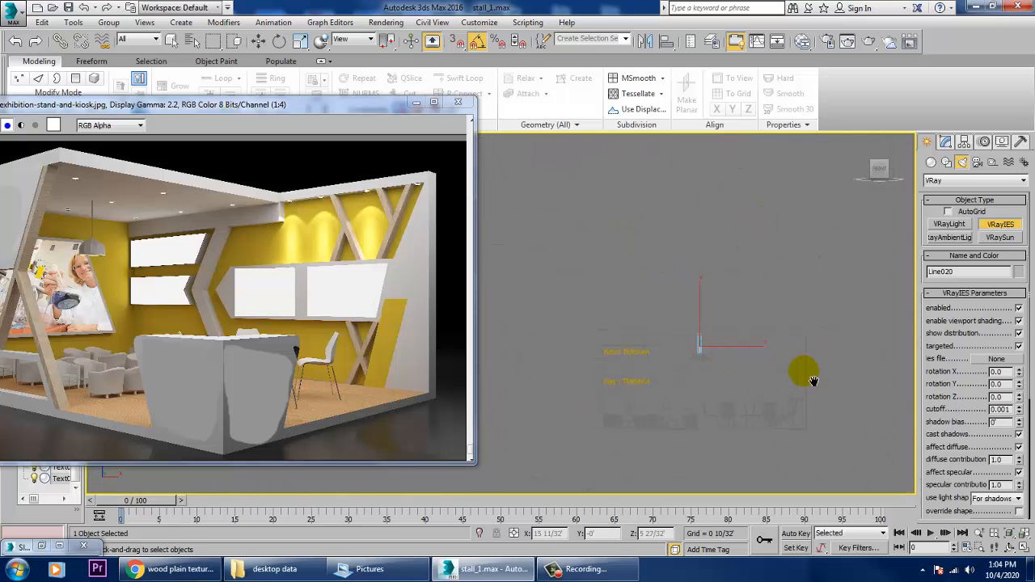
key("alt+w")
key("alt+w")
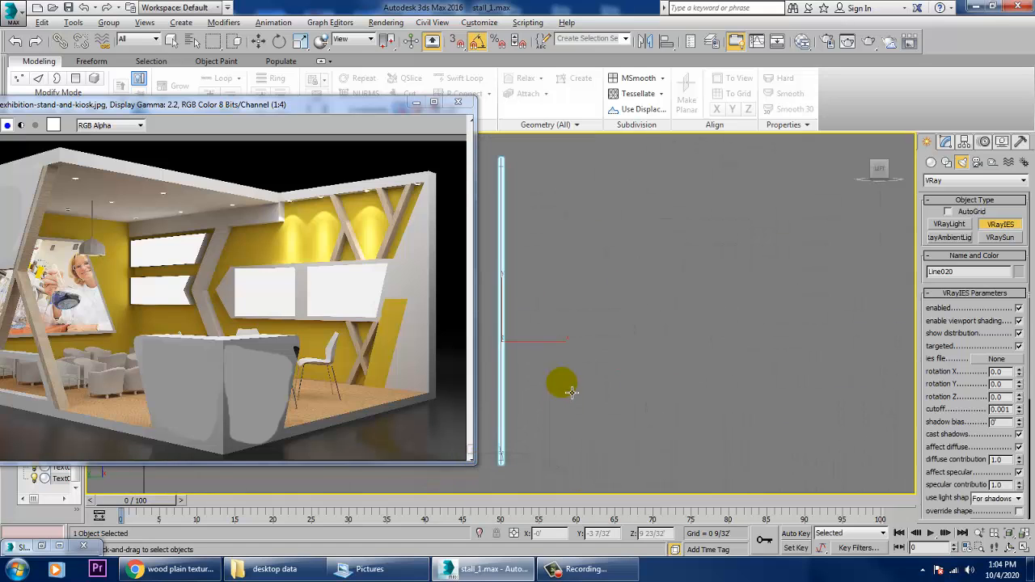
middle_click_drag(561, 386, 849, 361)
scroll(651, 364, "down", 3)
scroll(667, 373, "up", 5)
middle_click_drag(759, 361, 857, 346)
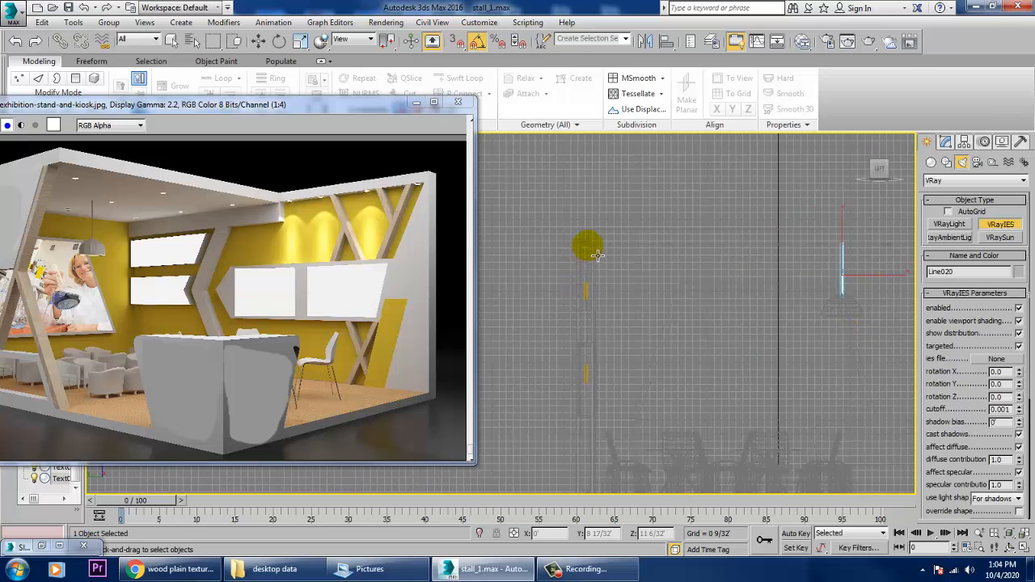
left_click_drag(593, 252, 600, 294)
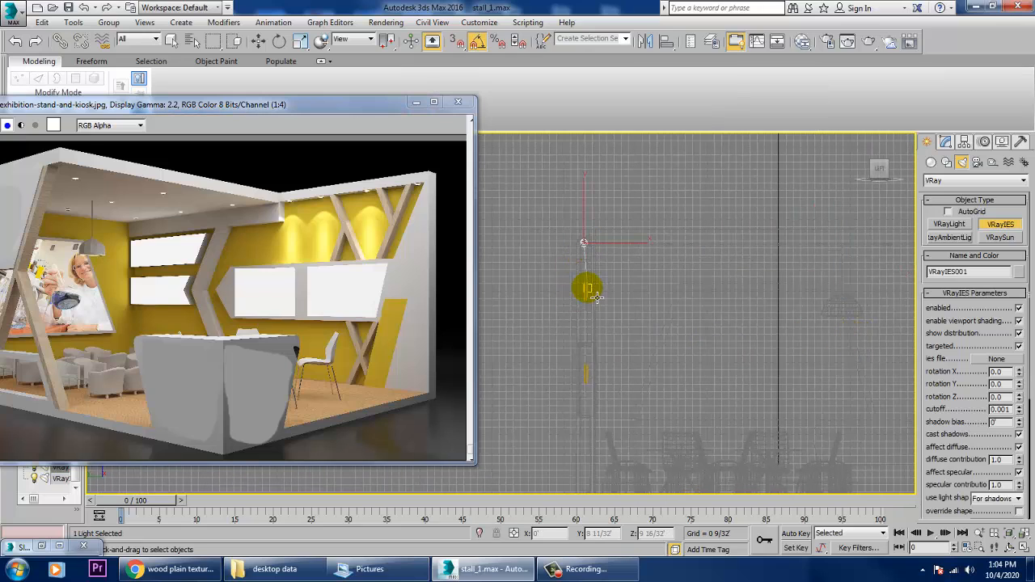
Step: Move the IES light and its target beneath the first downlight of the yellow display wall, beside the overhead beam's end
key("w")
key("alt+w")
right_click(748, 401)
key("alt+w")
middle_click_drag(729, 386, 554, 311, "alt")
left_click(523, 305)
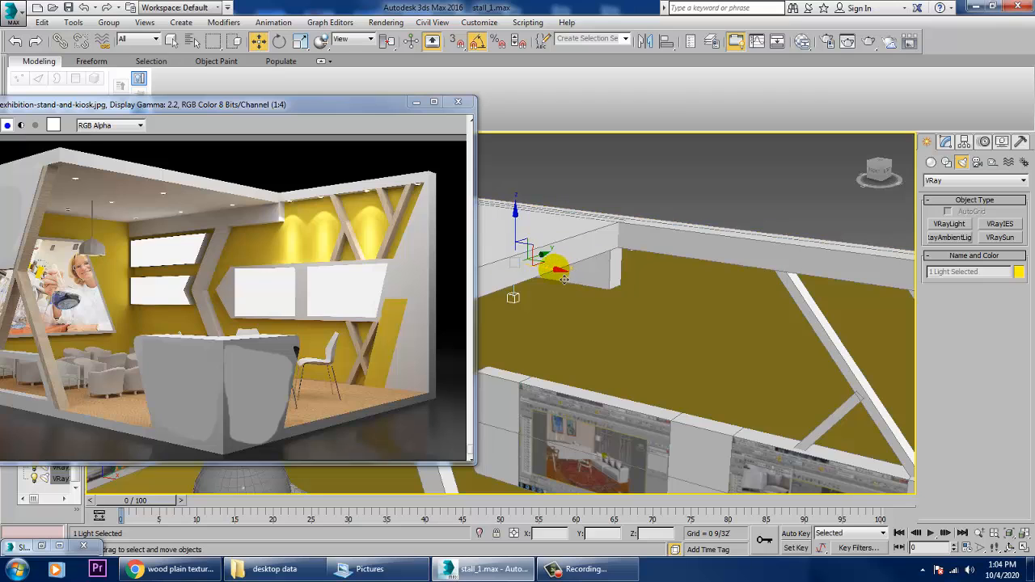
left_click_drag(560, 273, 693, 289)
middle_click_drag(693, 307, 628, 443, "alt")
left_click(602, 437)
left_click_drag(641, 434, 666, 433)
middle_click_drag(666, 428, 663, 287, "alt")
scroll(659, 291, "down", 1)
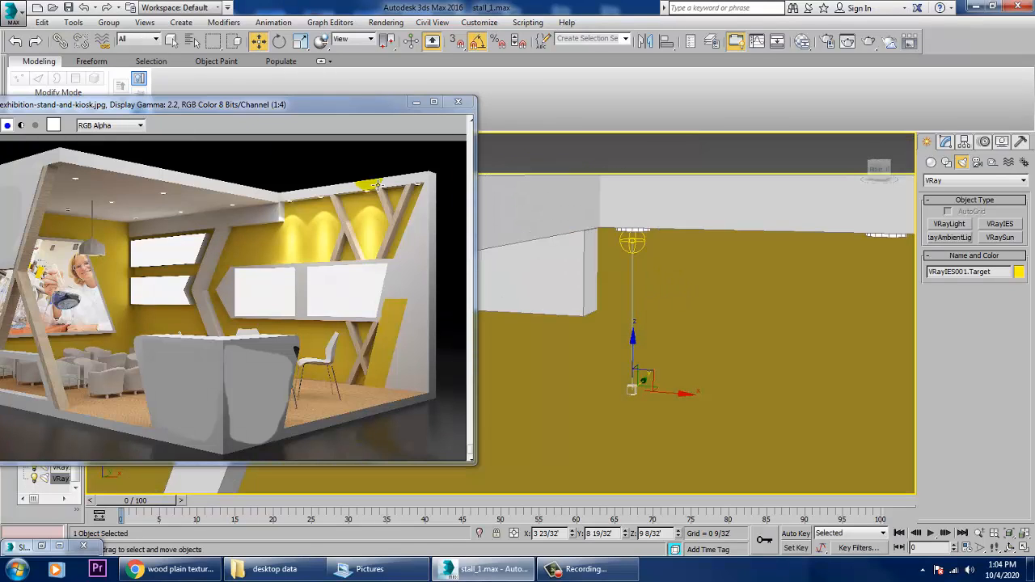
Step: Shift the reference image window clear of the viewport label and set the perspective view's shading to Realistic
left_click_drag(193, 104, 167, 138)
left_click(203, 141)
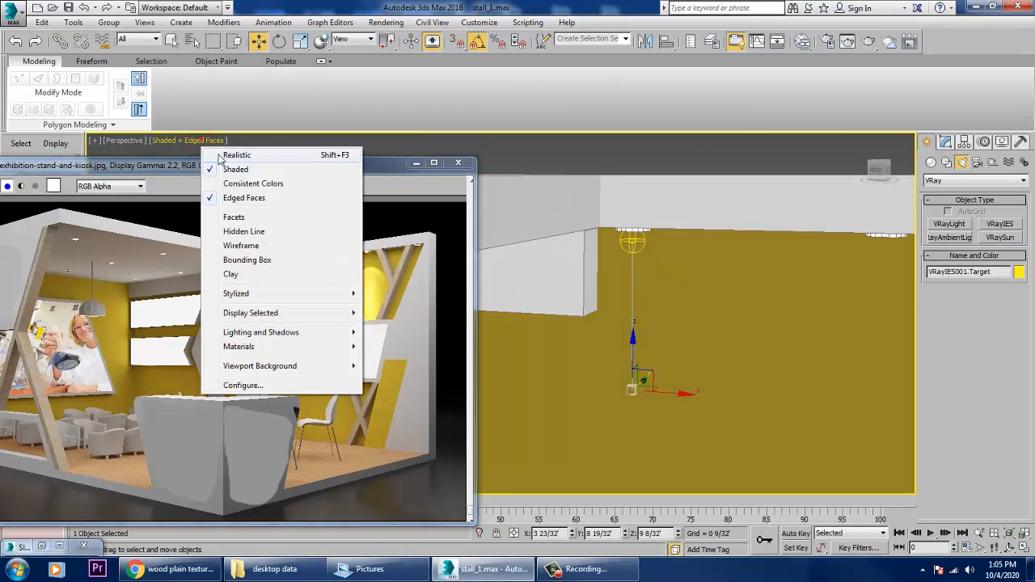
left_click(234, 153)
scroll(731, 393, "down", 4)
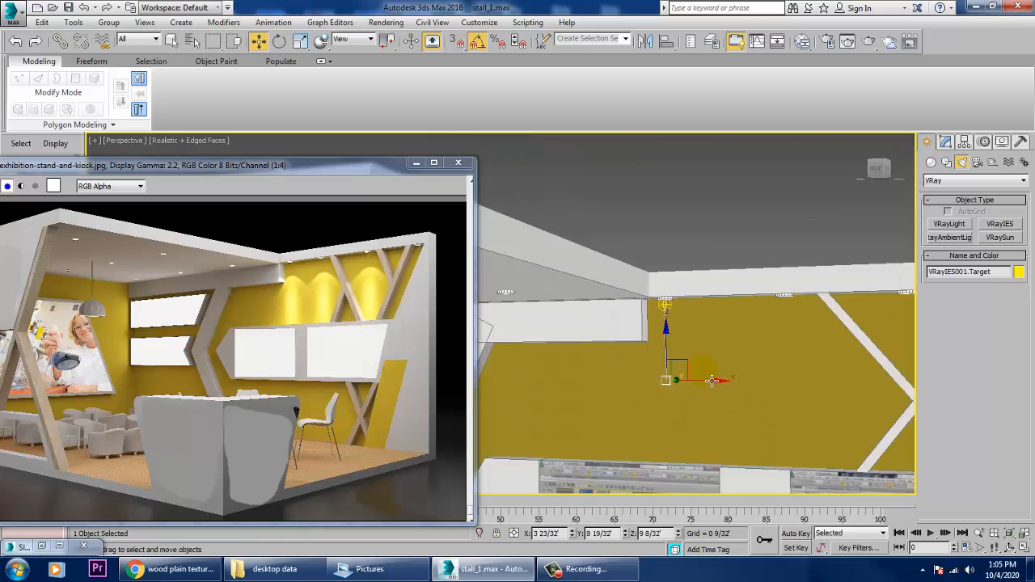
middle_click_drag(684, 324, 681, 262, "alt")
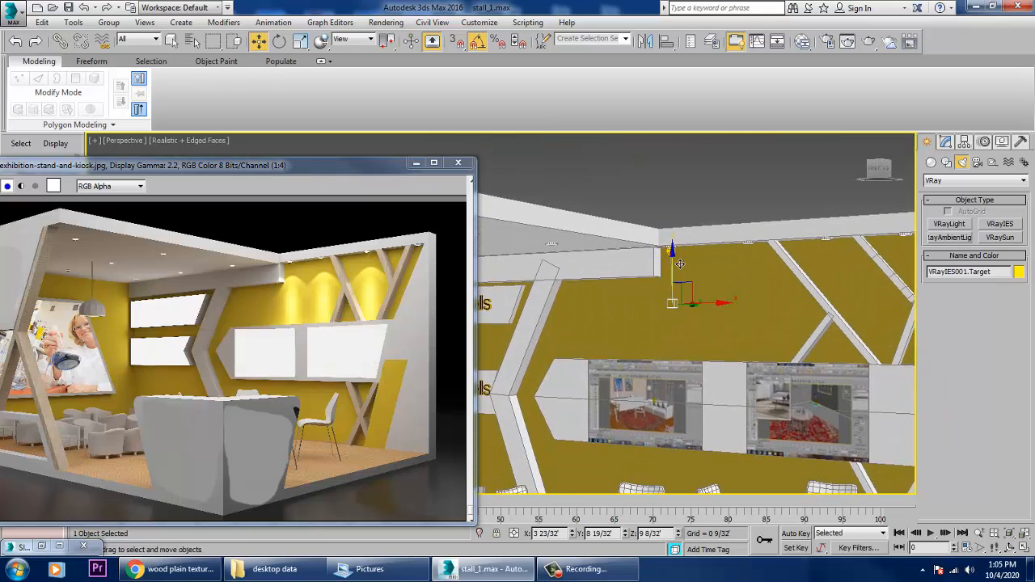
Step: Load defined.ies from the Desktop's ies-lights-pack folder as the IES file of the VRayIES light
left_click(672, 252)
left_click(944, 142)
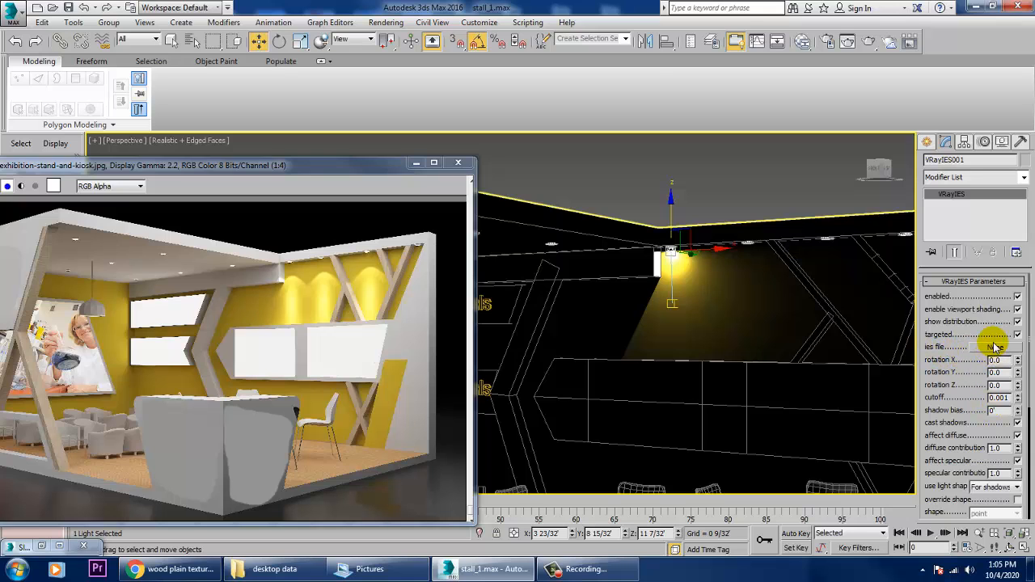
left_click(995, 347)
left_click(39, 129)
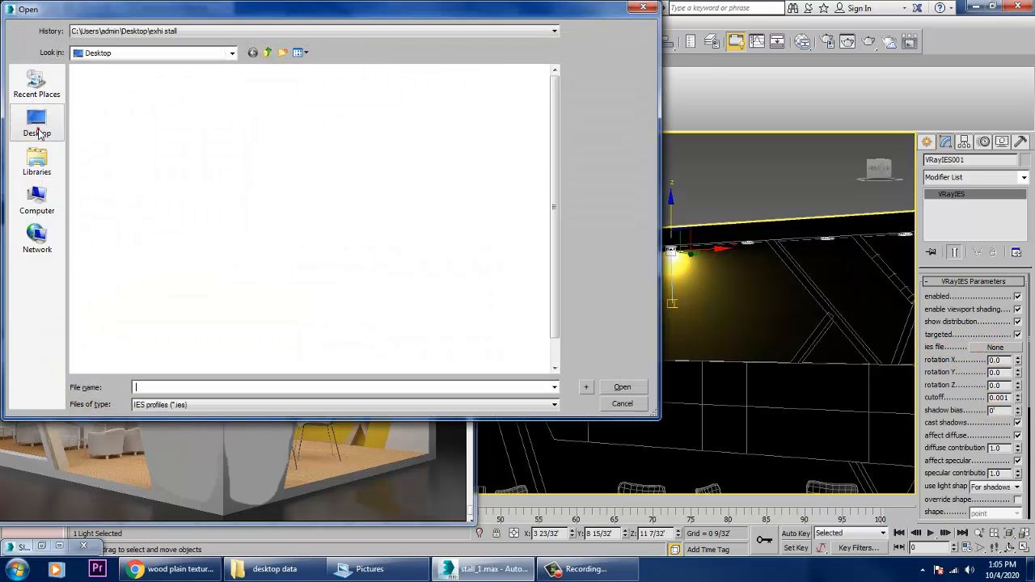
left_click(287, 162)
key("i")
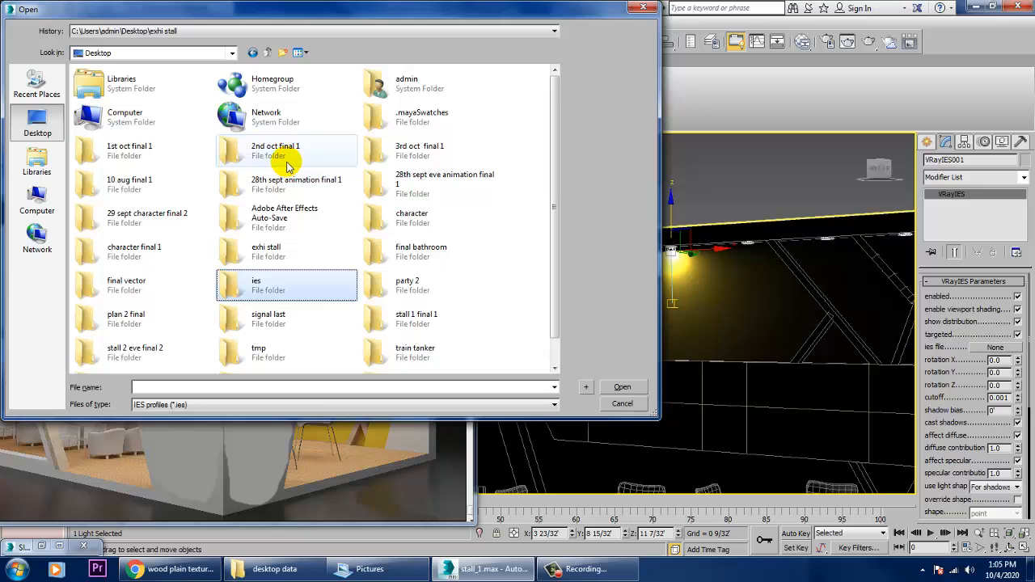
double_click(273, 293)
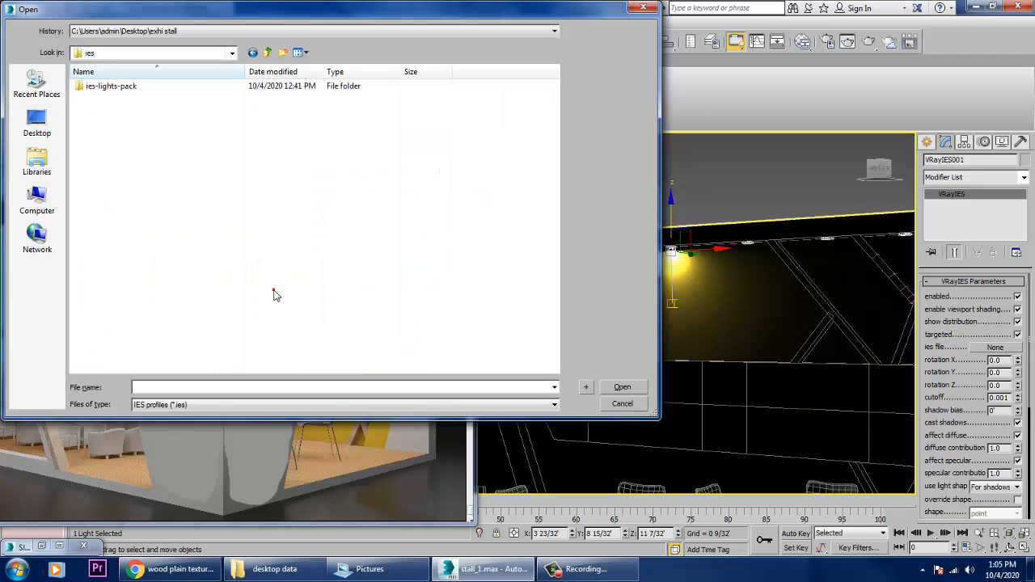
double_click(124, 103)
left_click(107, 101)
left_click(241, 105)
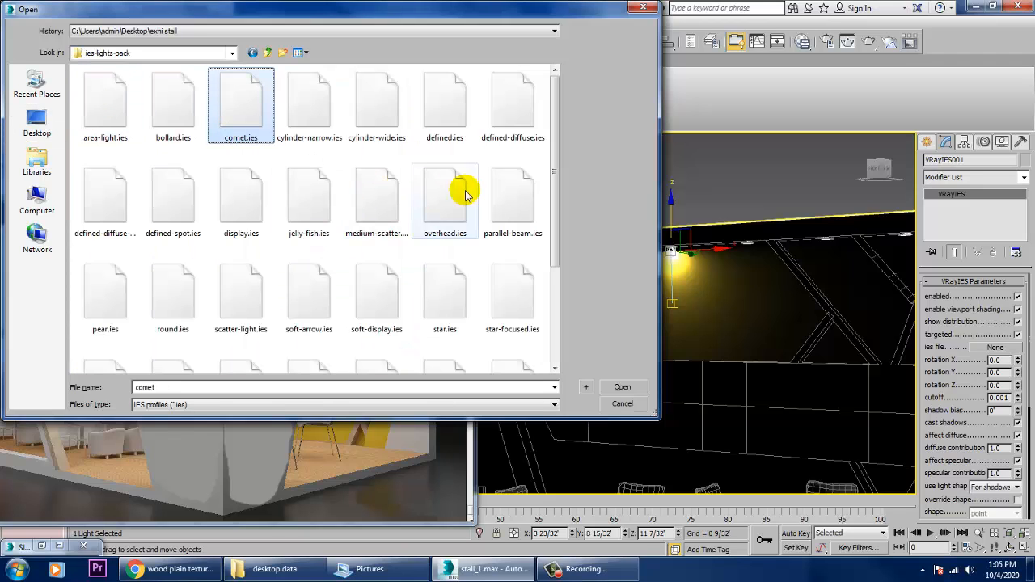
double_click(454, 116)
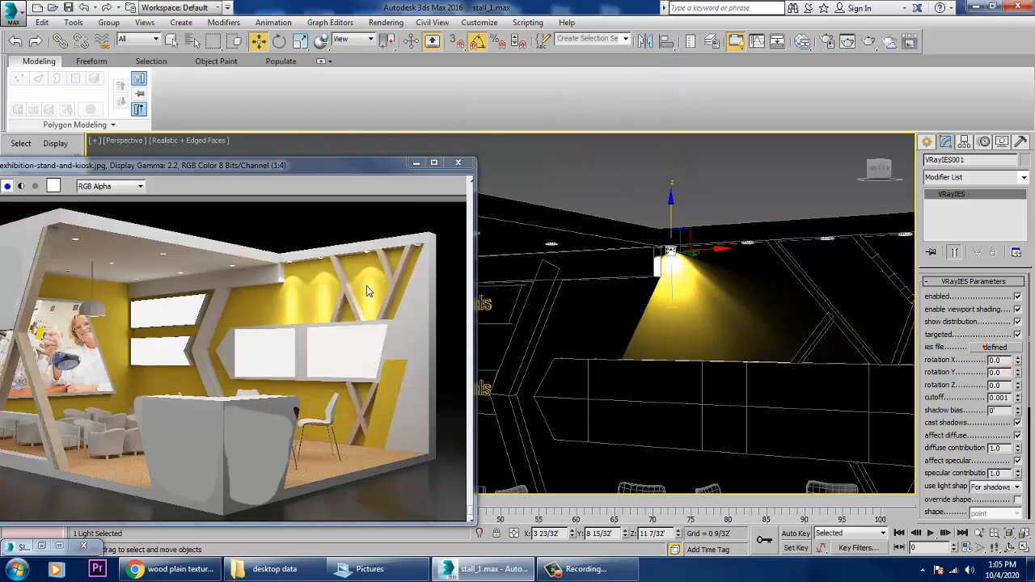
Step: Try the star.ies profile on the light, and replace it with soft-arrow.ies
left_click(983, 347)
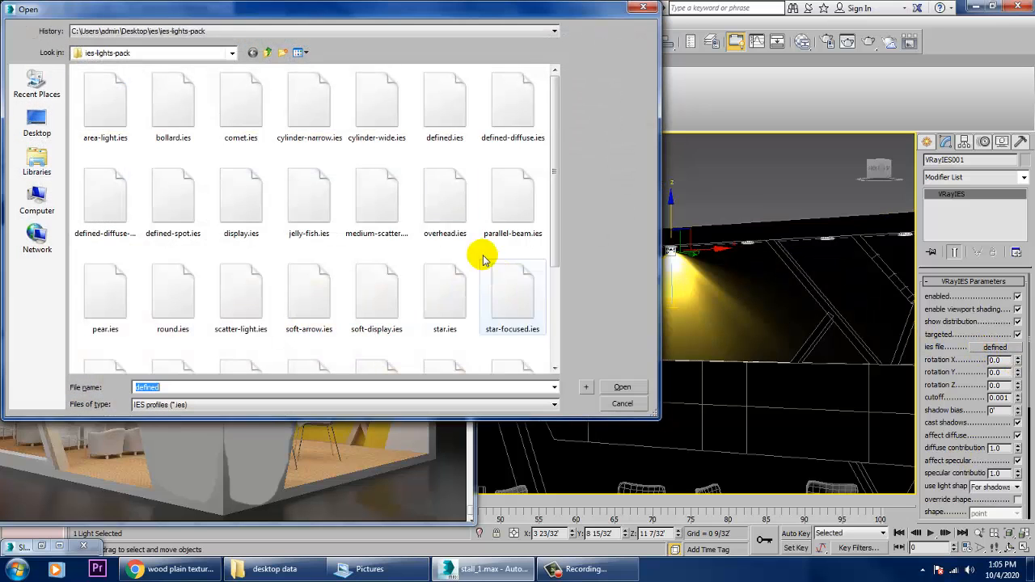
double_click(443, 279)
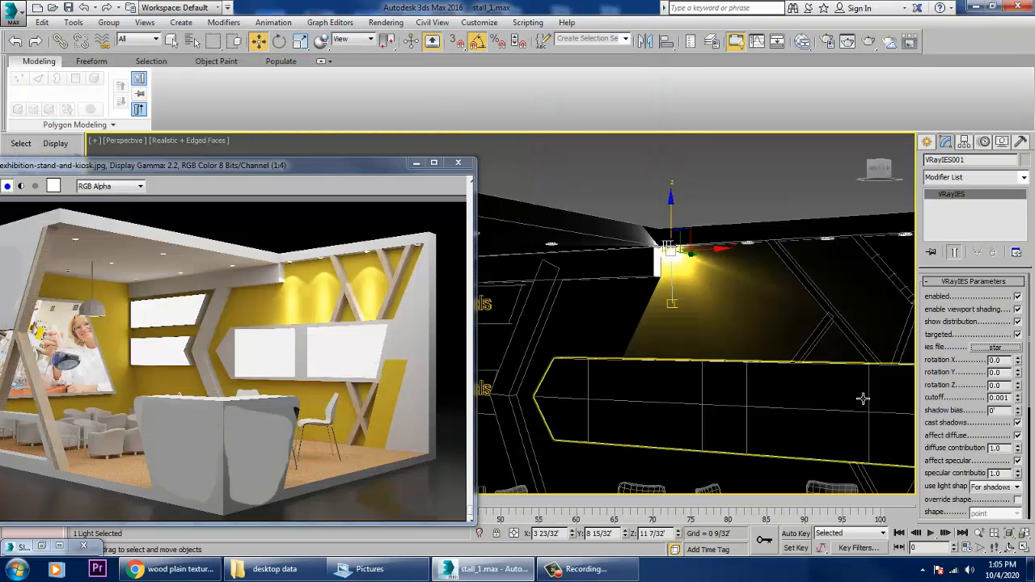
left_click(974, 349)
left_click(304, 303)
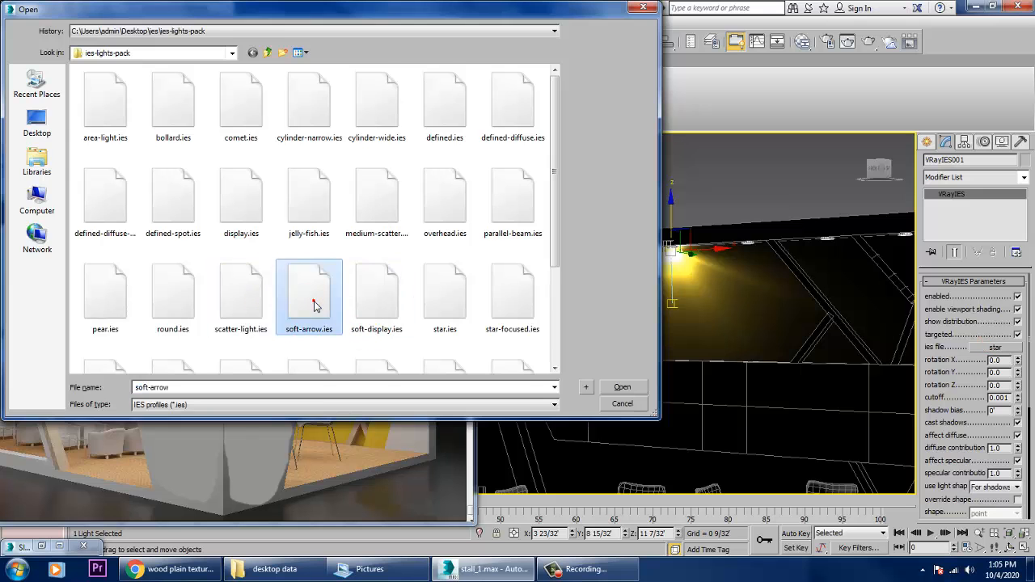
double_click(309, 295)
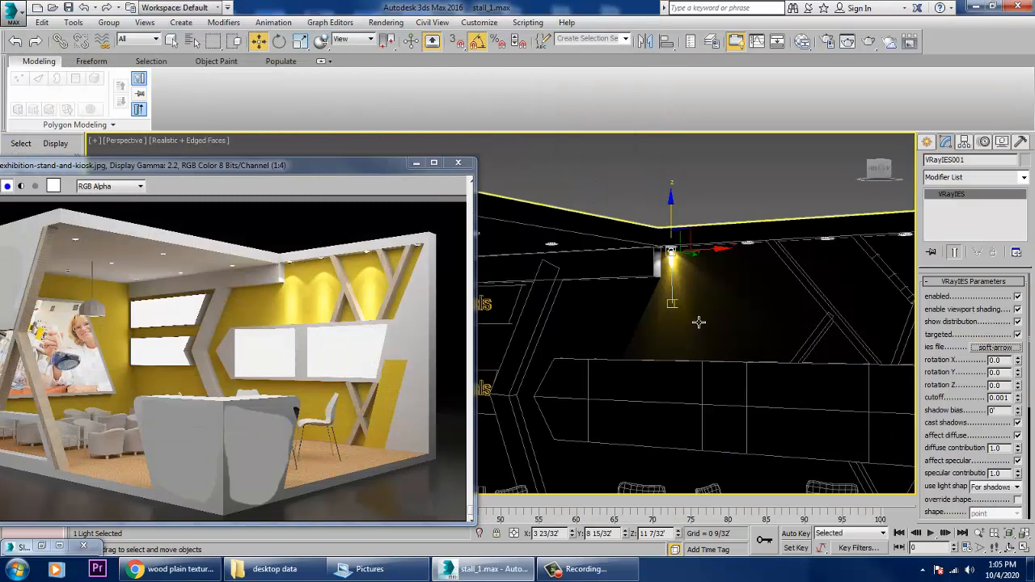
middle_click_drag(698, 321, 753, 323, "alt")
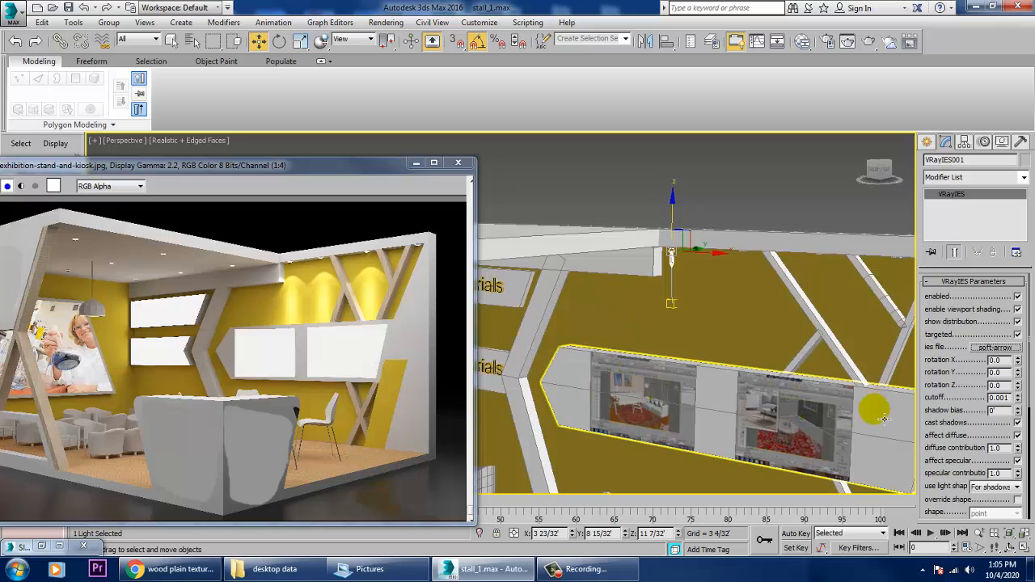
Step: Set the IES light's colour to a pale warm beige
left_click_drag(959, 475, 934, 247)
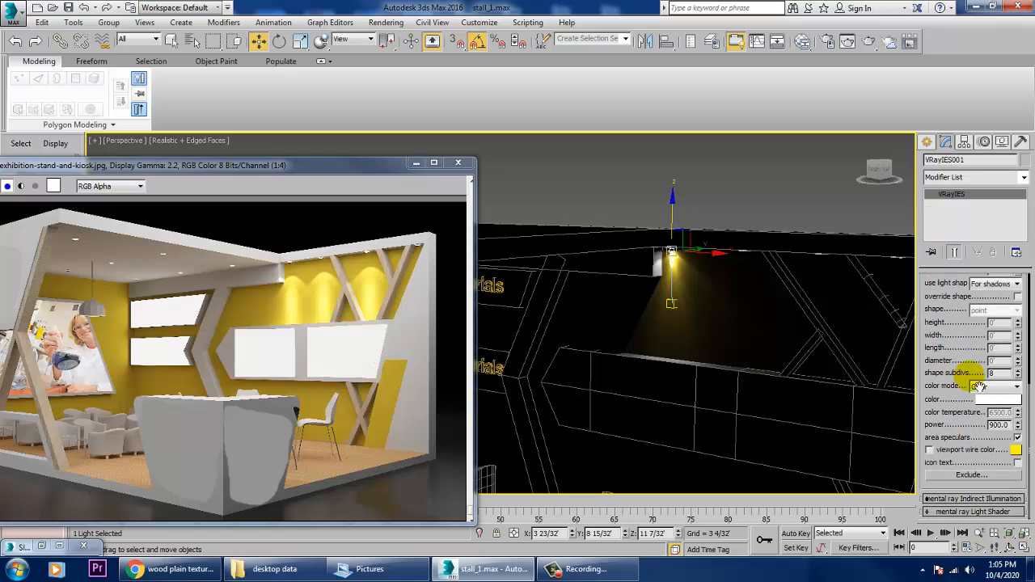
left_click(996, 401)
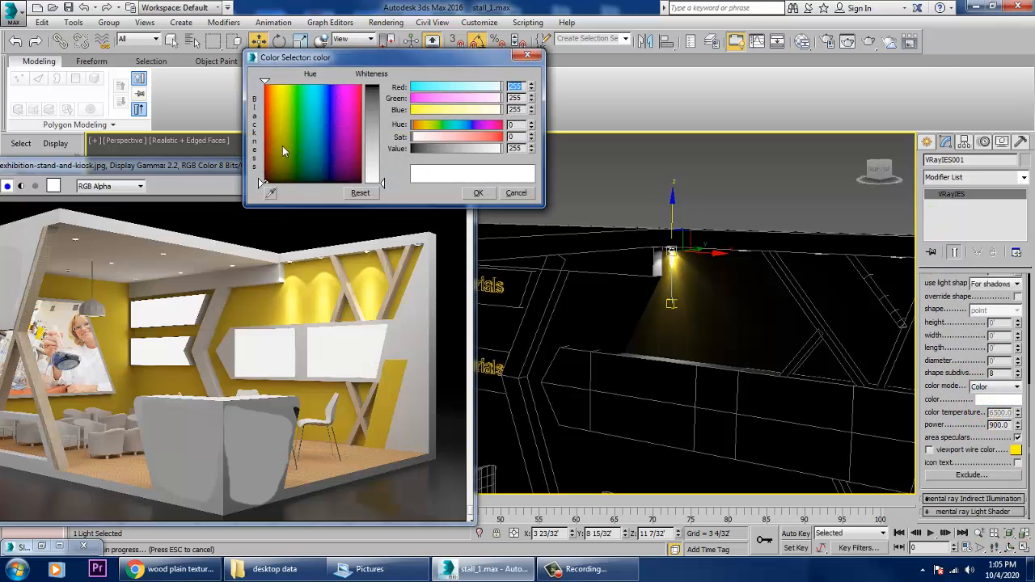
left_click_drag(282, 150, 272, 142)
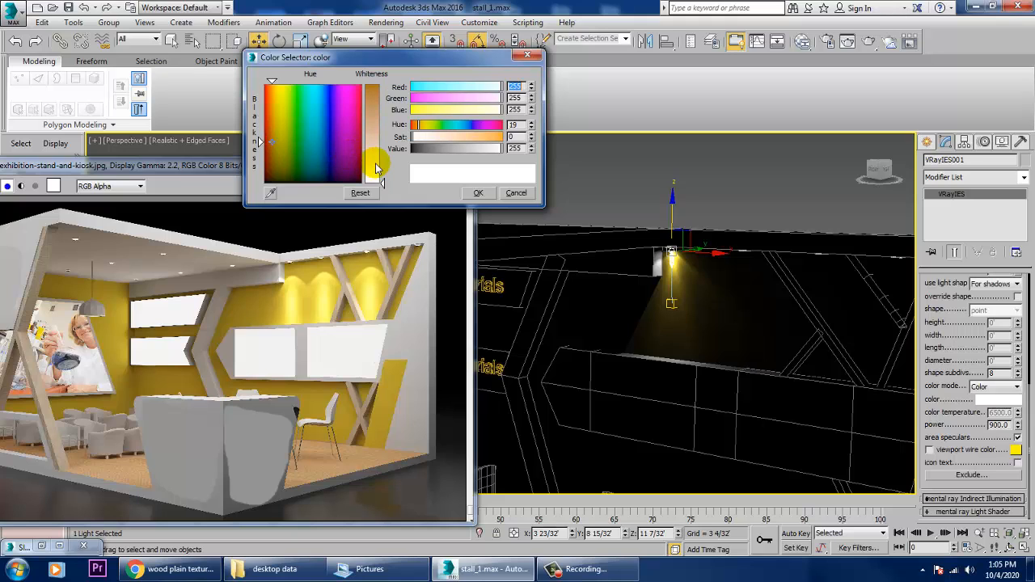
left_click_drag(375, 168, 374, 141)
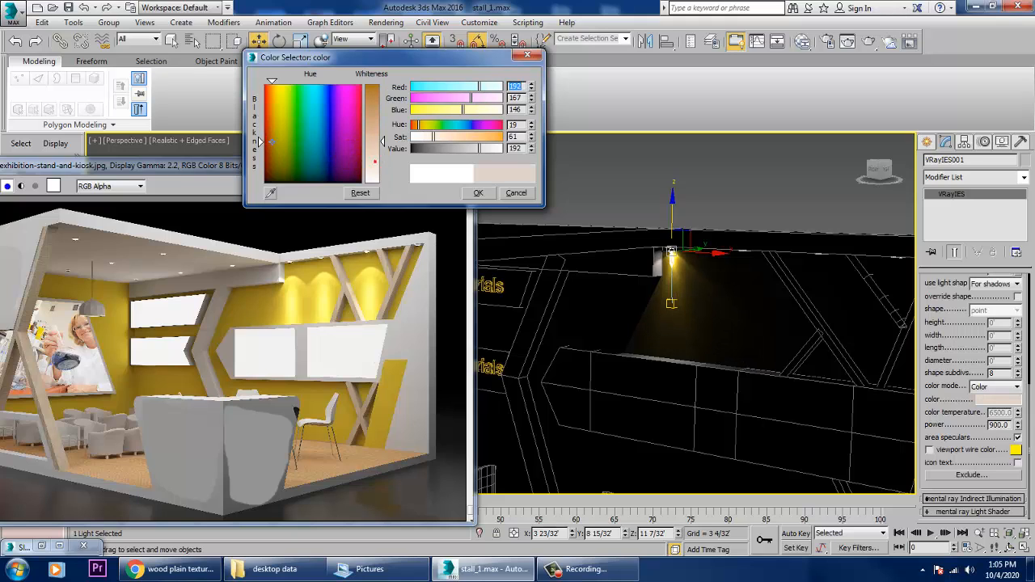
left_click(485, 194)
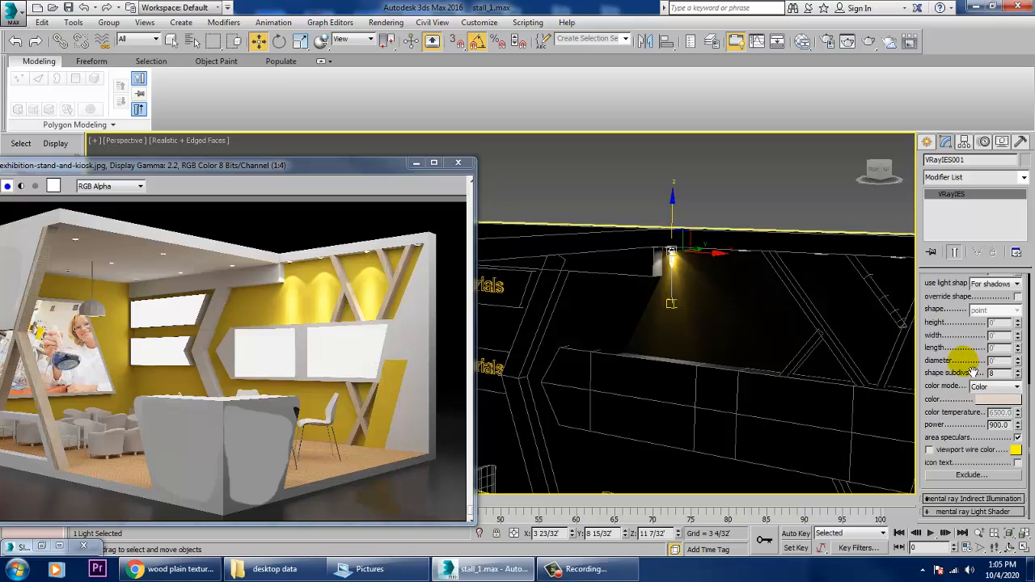
left_click_drag(972, 336, 979, 475)
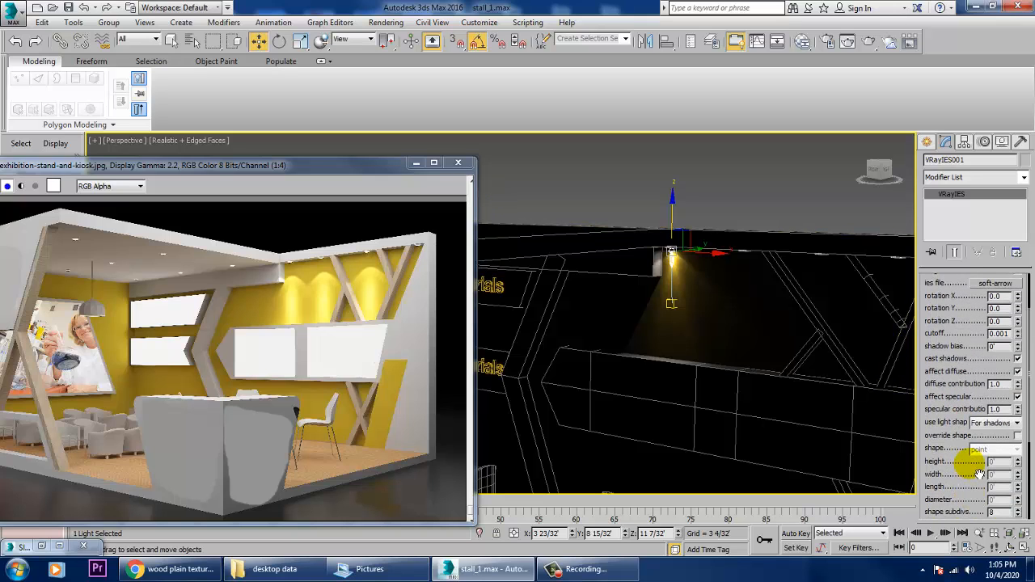
Step: Copy the IES light together with its target along the wall to beneath the second downlight
left_click(672, 308)
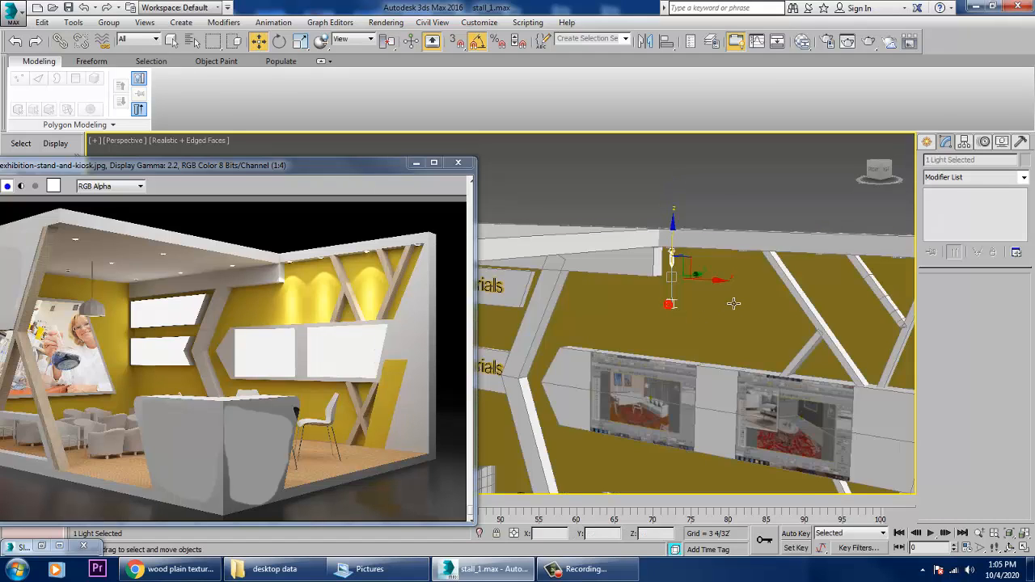
middle_click_drag(733, 303, 649, 277, "alt")
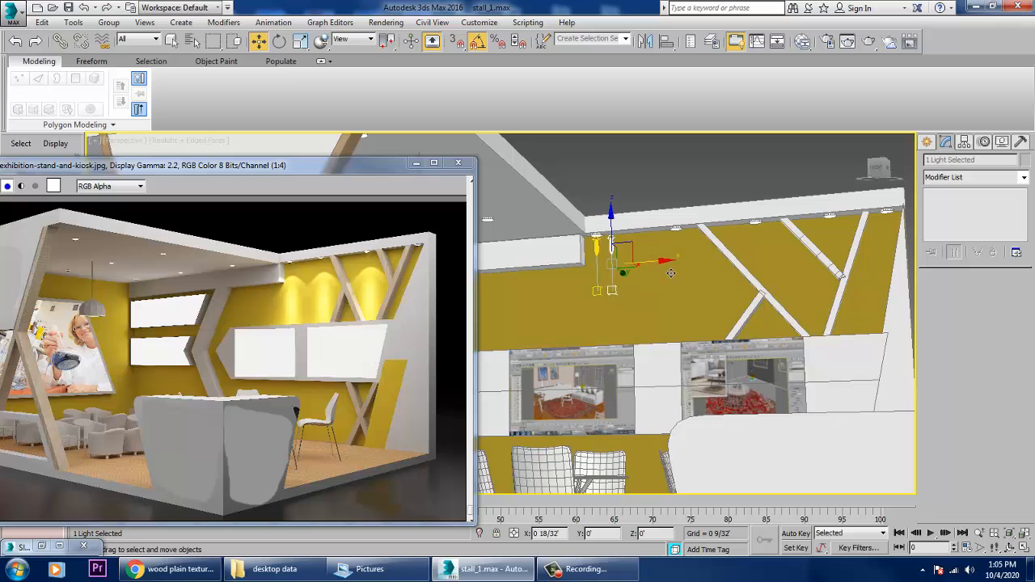
mouse_move(670, 273)
left_mouse_down()
mouse_move(730, 278)
mouse_move(720, 276)
left_mouse_up()
left_click(530, 345)
middle_click_drag(721, 291, 741, 325, "alt")
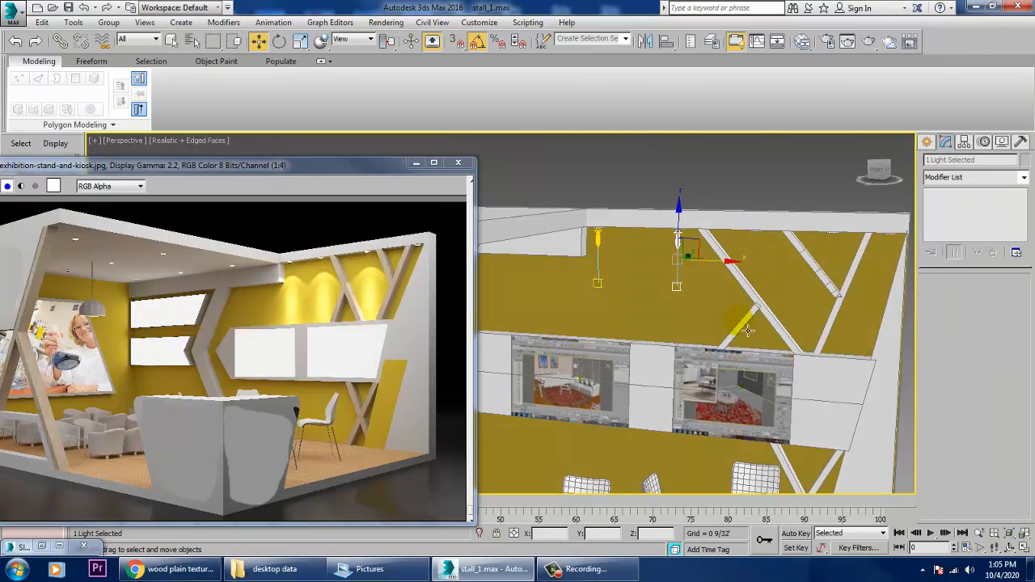
Step: Copy the IES light along the yellow wall to beneath the third downlight
left_click_drag(728, 272, 810, 274)
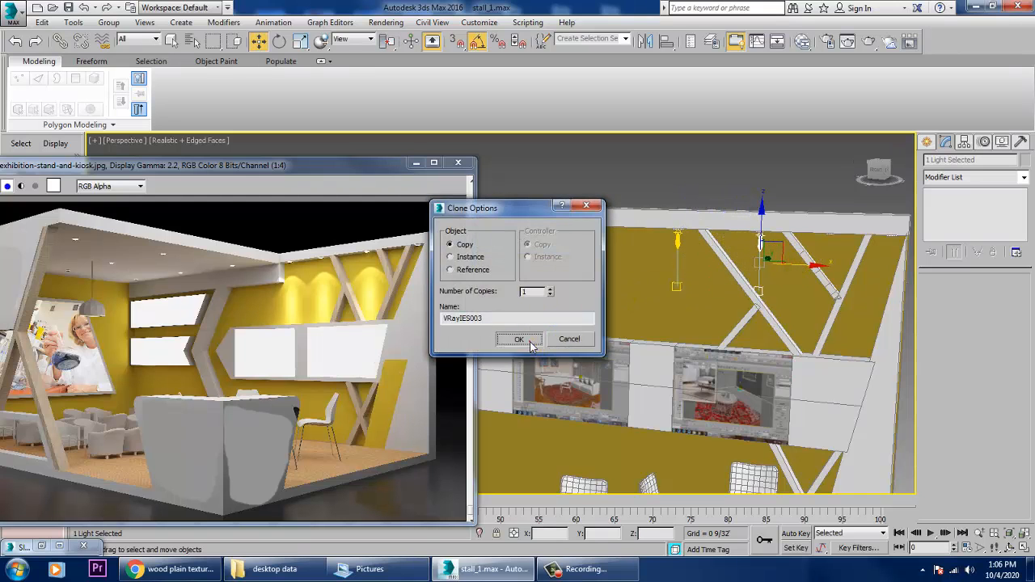
left_click(529, 345)
middle_click_drag(530, 342, 559, 301, "alt")
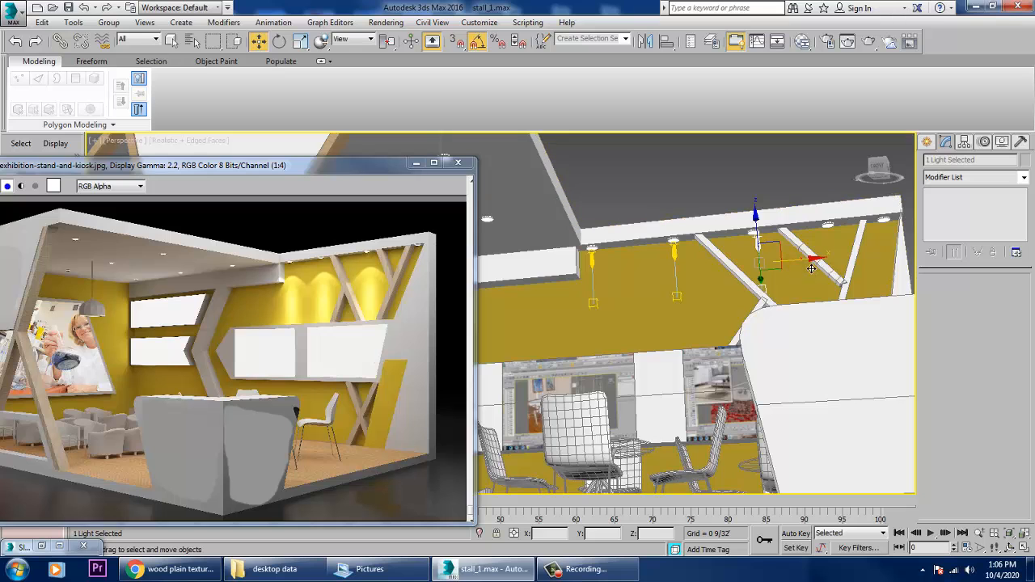
left_click_drag(809, 269, 807, 268)
Step: Copy the third IES light along the yellow wall to beneath the fourth downlight
middle_click_drag(807, 269, 840, 264, "alt")
scroll(744, 271, "up", 3)
scroll(776, 279, "down", 4)
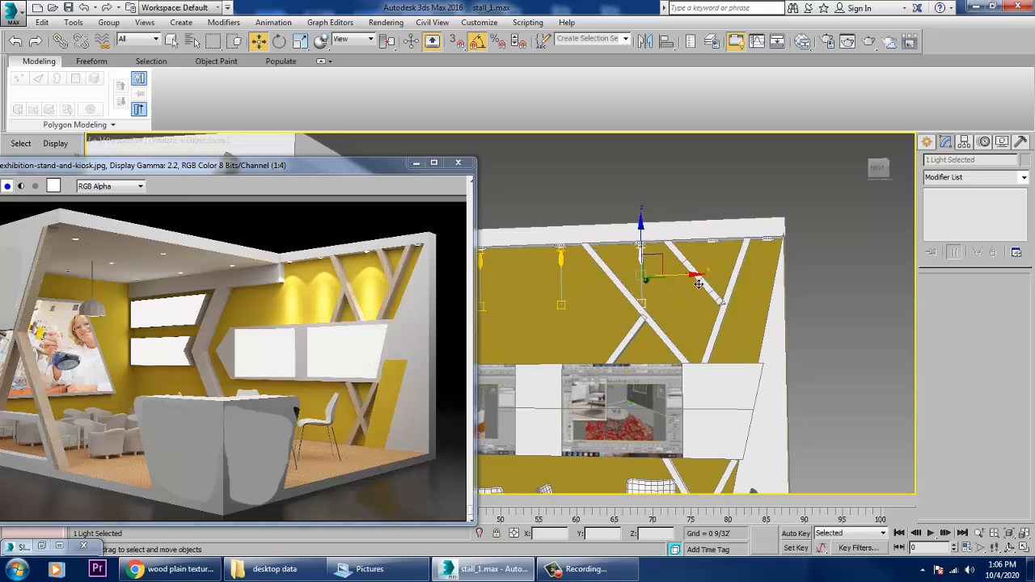
left_click_drag(699, 283, 773, 291, "shift")
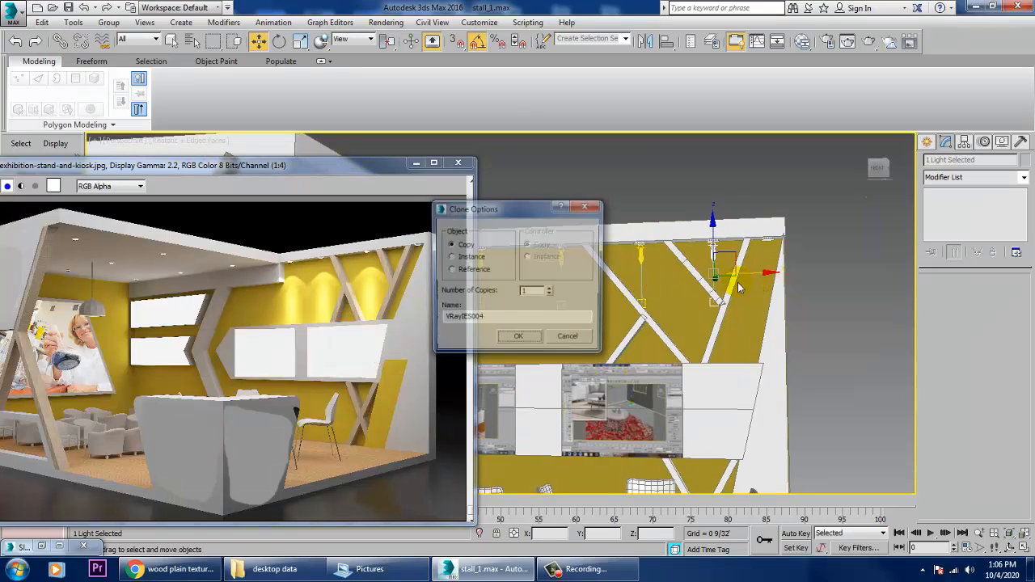
left_click(517, 337)
Step: Draw a VRayLight plane in front of the stall, about 7' half-length by 4 27/32' half-width
mouse_move(614, 348)
middle_mouse_down("alt")
mouse_move(683, 359)
mouse_move(752, 354)
mouse_move(773, 323)
middle_mouse_up("alt")
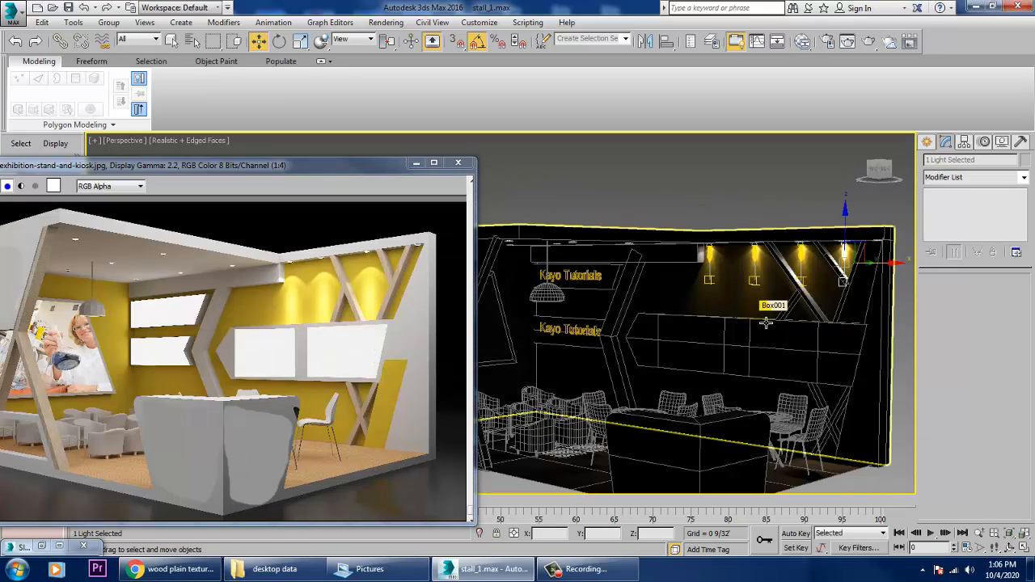
middle_click_drag(810, 310, 795, 342, "alt")
left_click(927, 142)
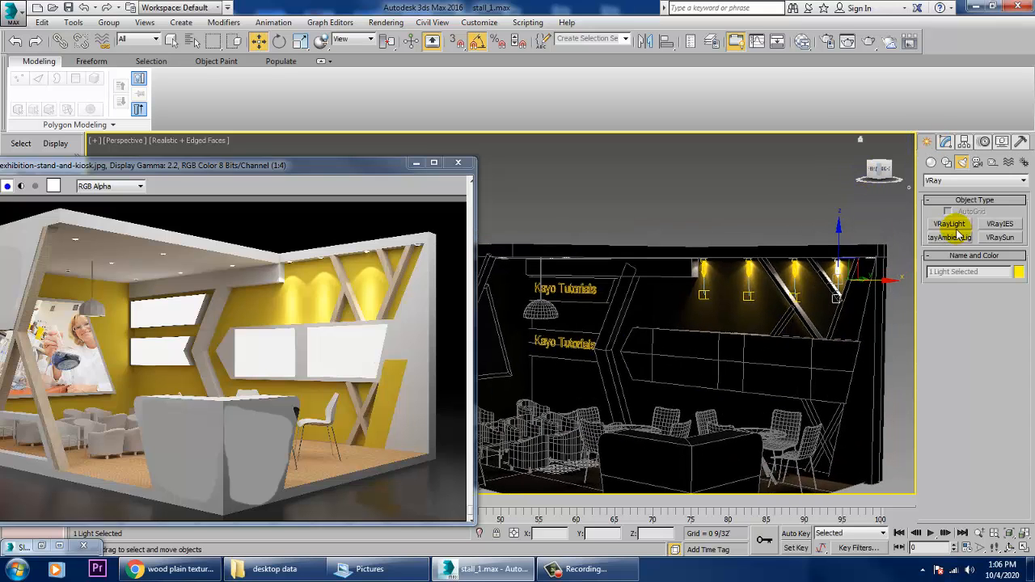
left_click(951, 224)
middle_click_drag(670, 389, 661, 424, "alt")
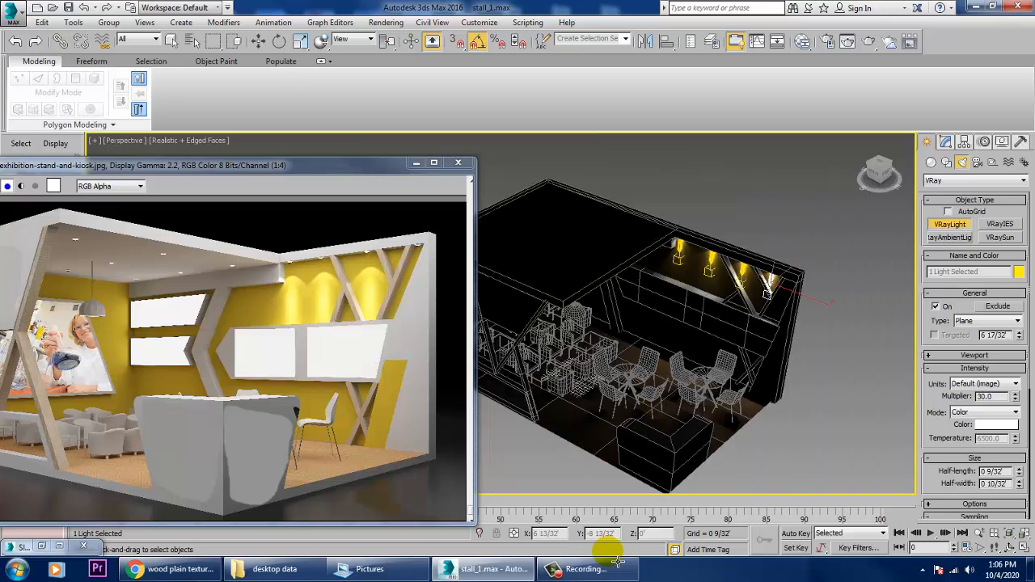
left_click_drag(705, 295, 688, 173)
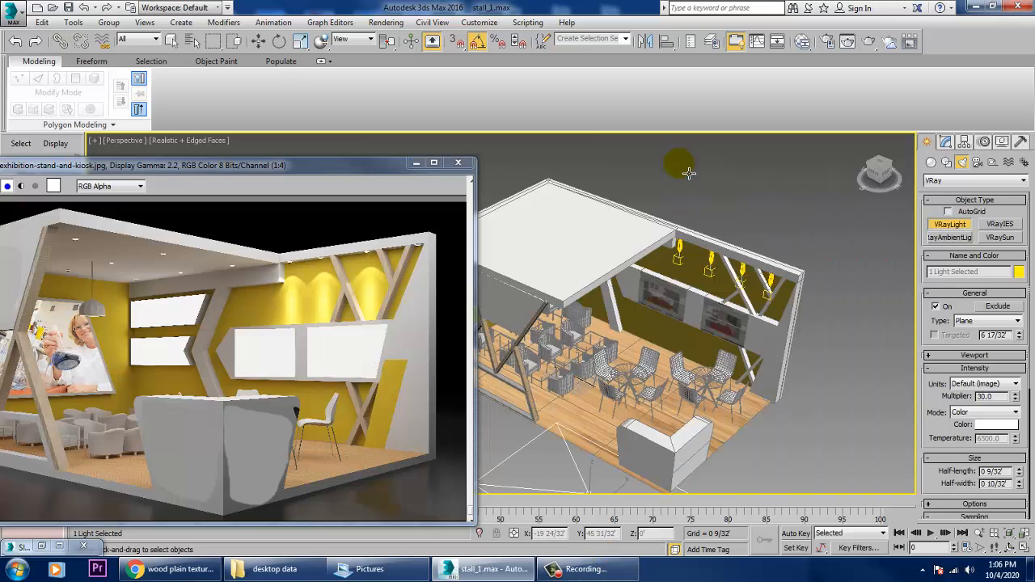
key("w")
scroll(687, 395, "down", 6)
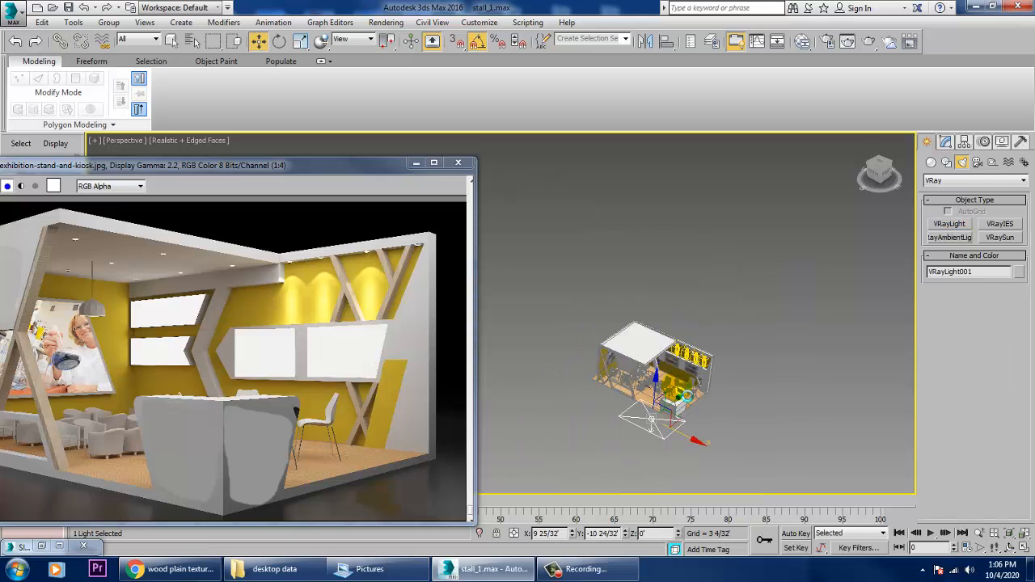
scroll(691, 420, "up", 5)
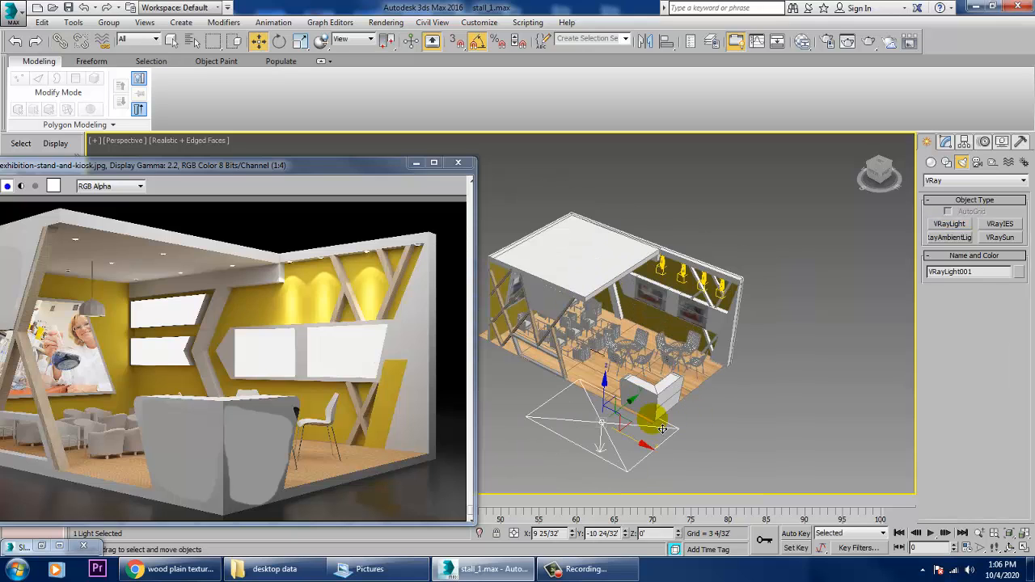
Step: Raise the plane light, turn off angle snap and tilt the light upright, placing it beside the reception counter
left_click_drag(612, 387, 585, 341)
key("e")
scroll(585, 341, "up", 3)
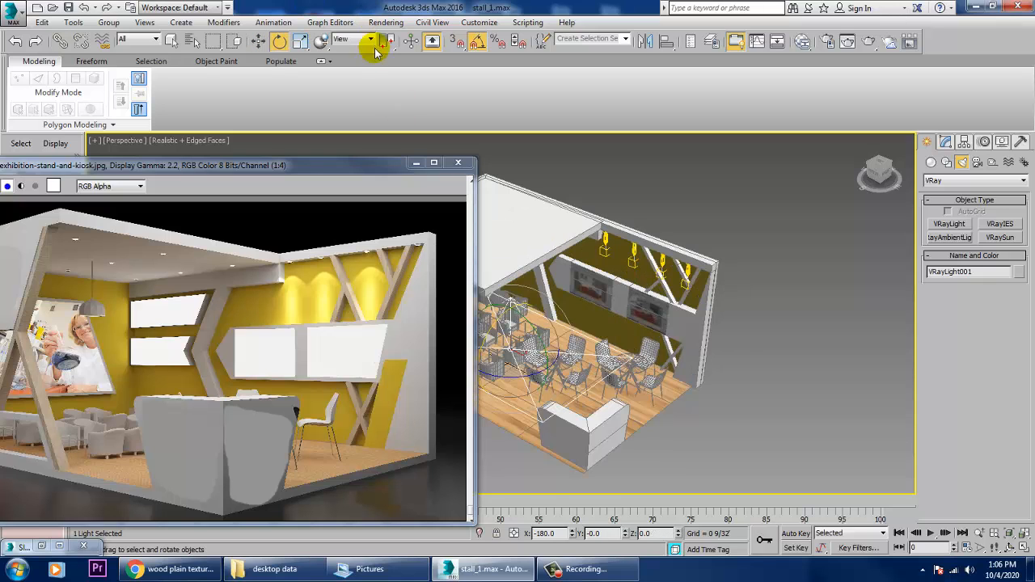
left_click(474, 37)
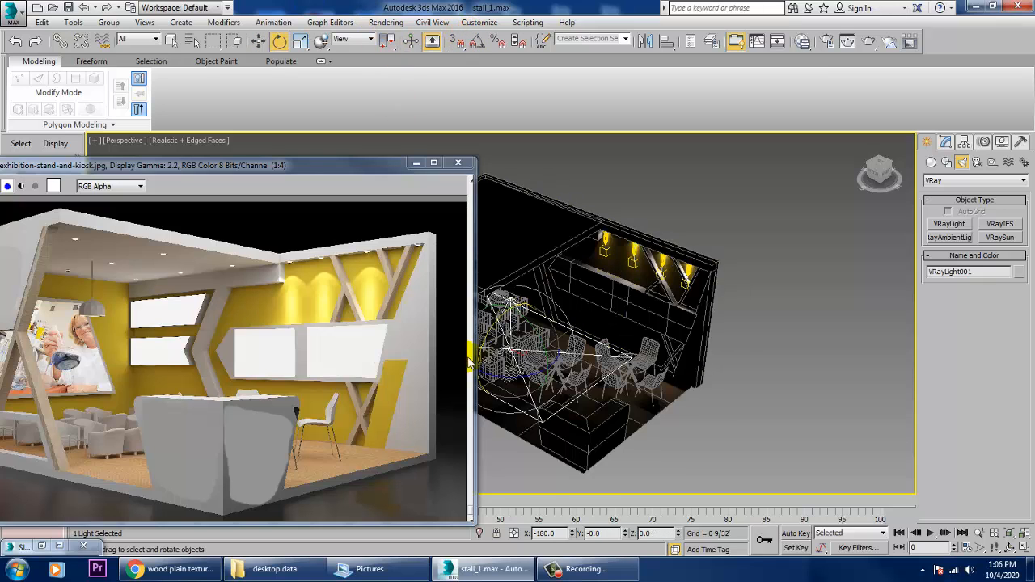
middle_click_drag(592, 355, 676, 330)
mouse_move(588, 325)
left_mouse_down()
mouse_move(627, 356)
mouse_move(593, 341)
left_mouse_up()
key("w")
middle_click_drag(572, 300, 876, 261, "alt")
Step: Make the plane light targeted and move its target inside the stall, among the chairs
left_click(945, 141)
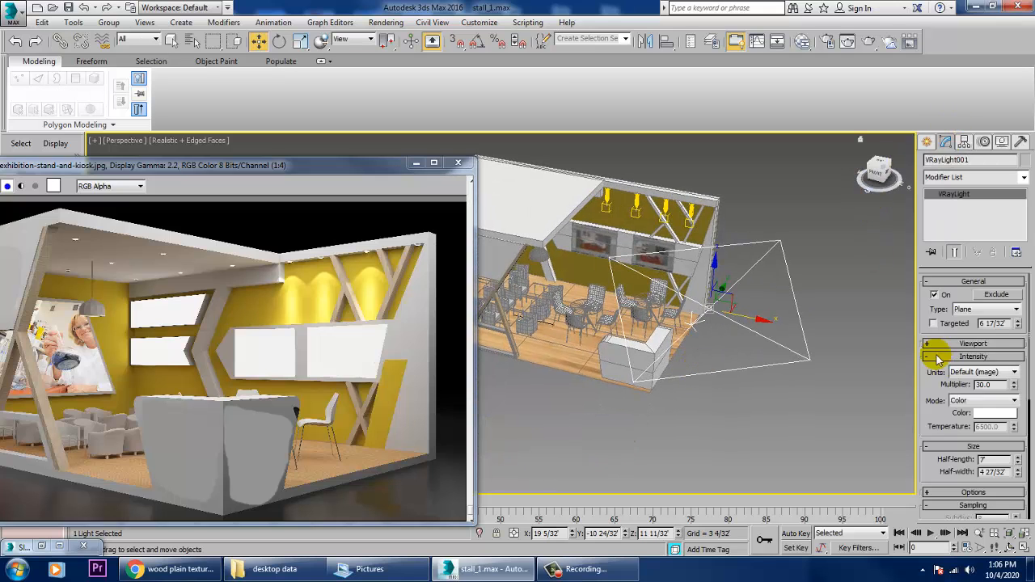
left_click(933, 322)
middle_click_drag(738, 340, 687, 342, "alt")
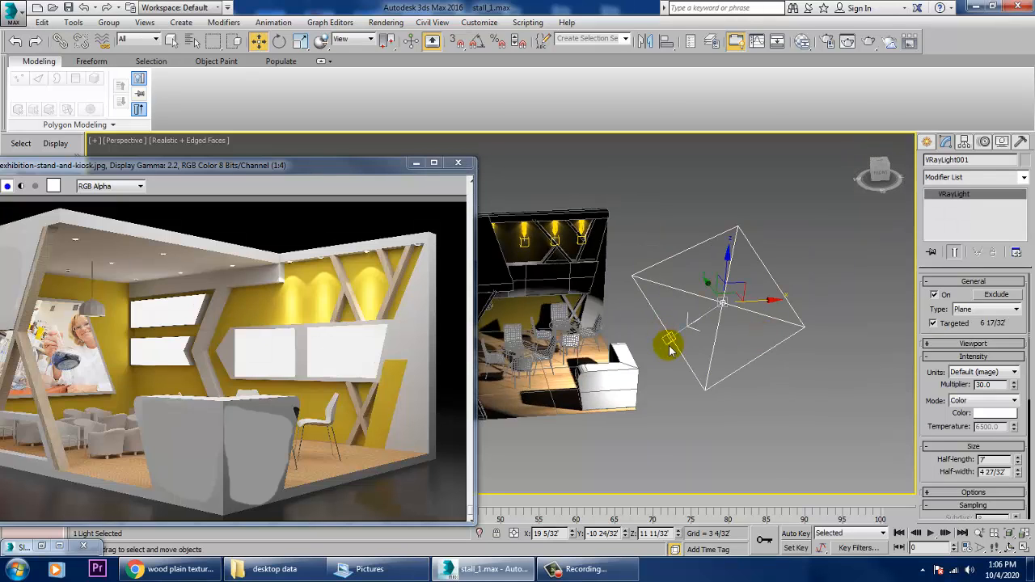
left_click(676, 349)
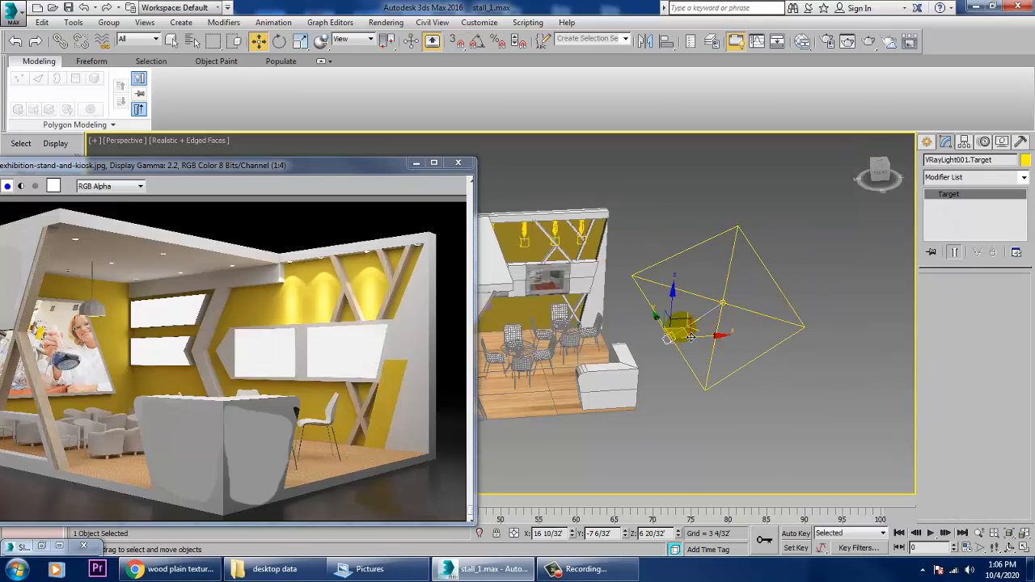
left_click_drag(691, 337, 545, 349)
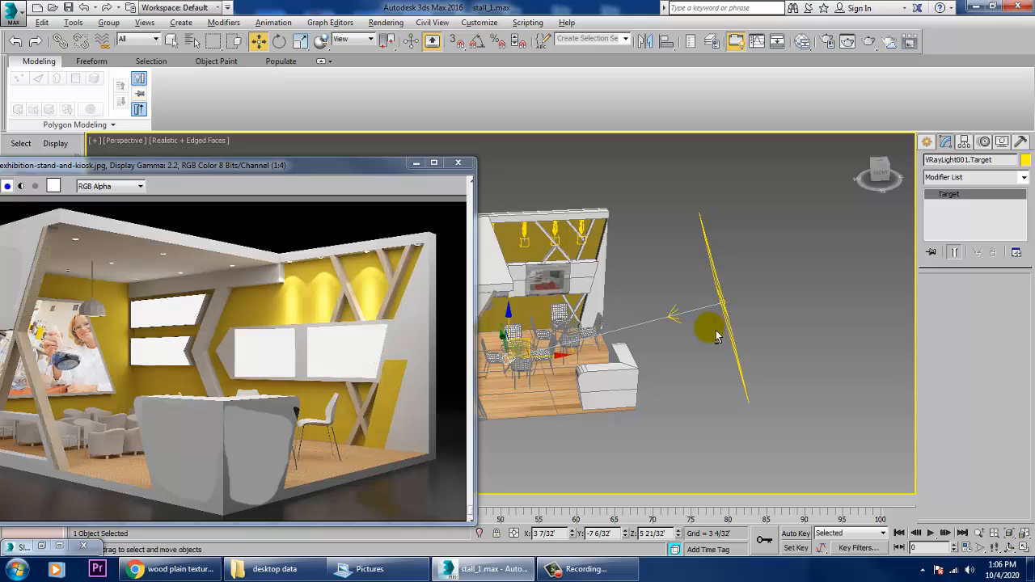
middle_click_drag(538, 352, 674, 311, "alt")
left_click_drag(674, 311, 684, 373)
middle_click_drag(684, 372, 658, 332, "alt")
Step: Move the plane light outward from the stall, in front of the reception counter
left_click(640, 325)
scroll(640, 325, "down", 4)
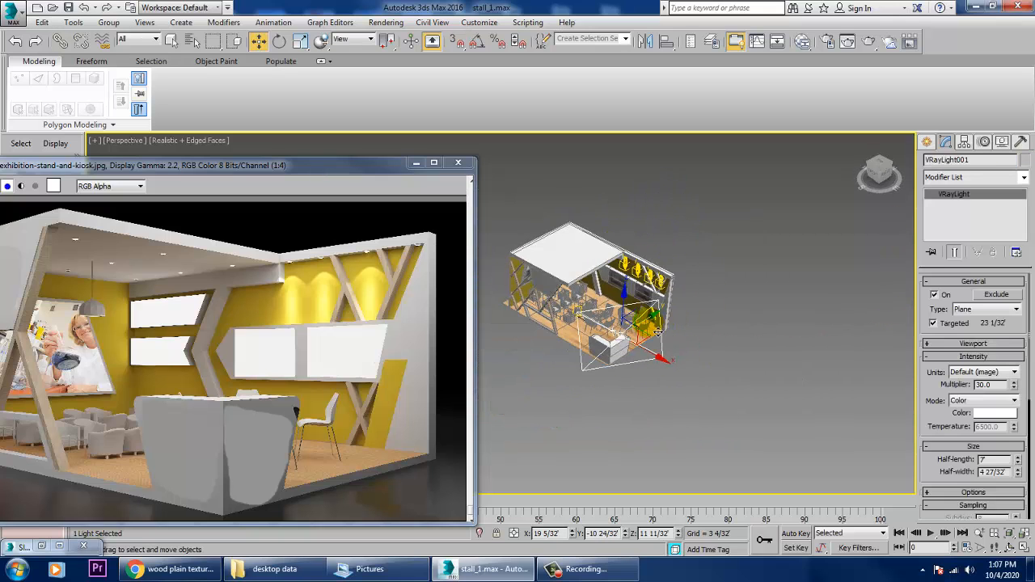
left_click_drag(661, 328, 622, 342)
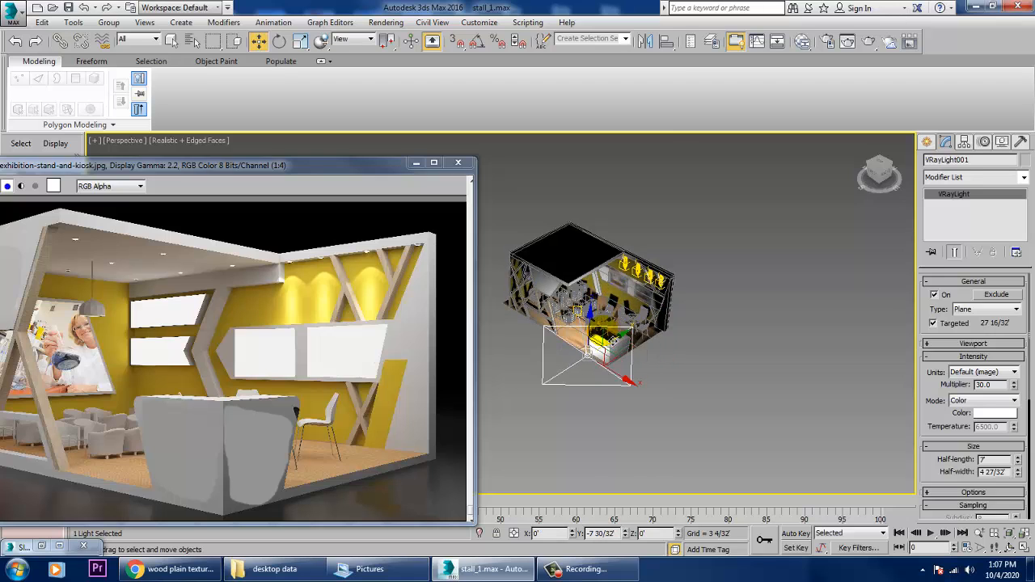
scroll(614, 339, "up", 2)
middle_click_drag(615, 340, 776, 345, "alt")
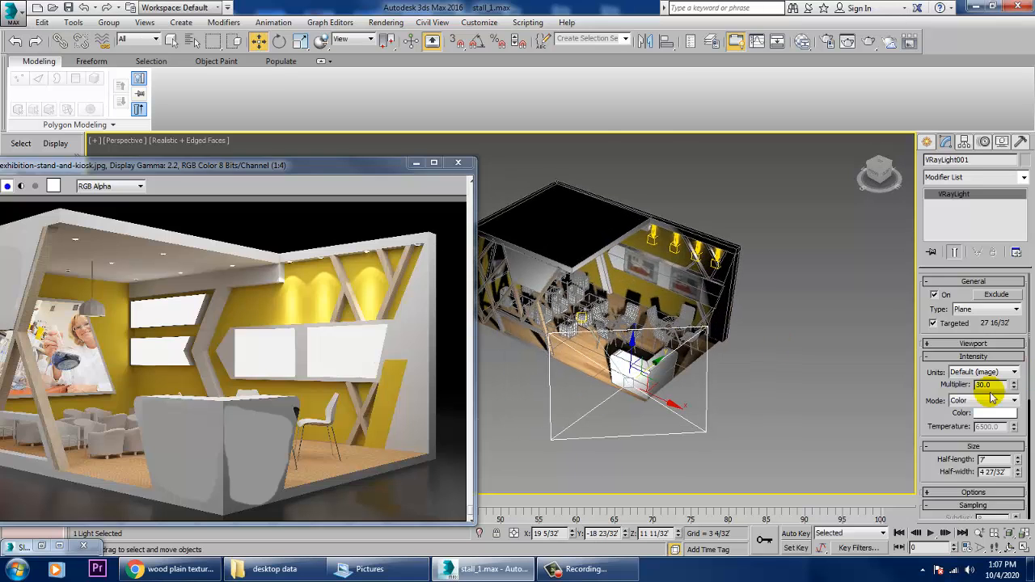
Step: Set the plane light's multiplier to 1 and its colour to a pale warm beige
left_click(1001, 386)
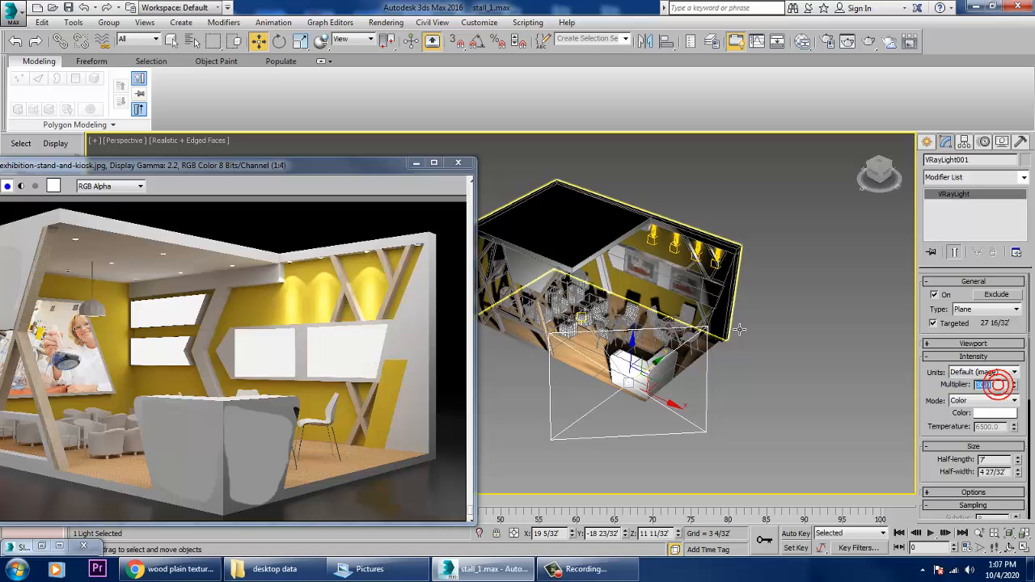
type("1")
key("Return")
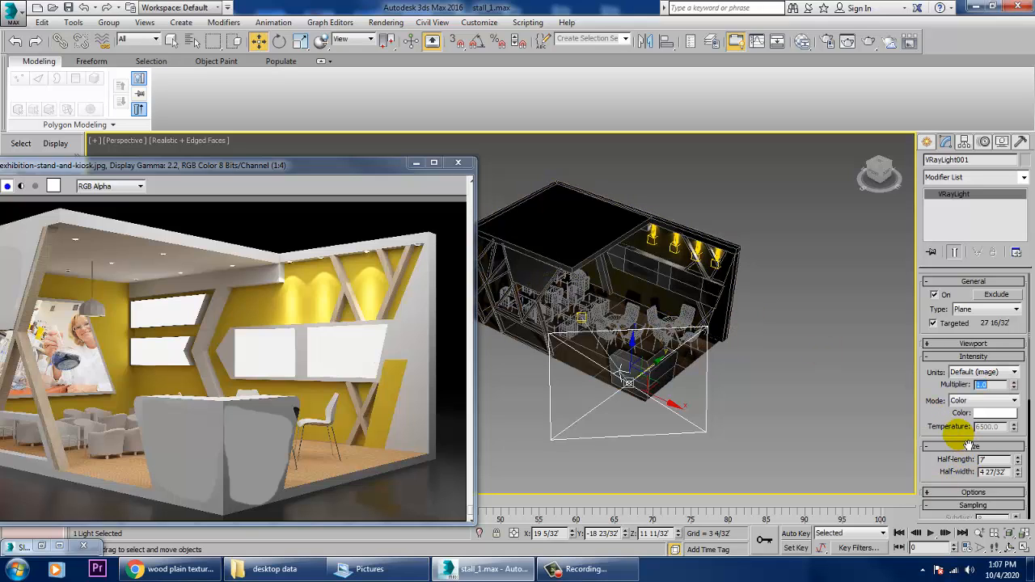
left_click(994, 413)
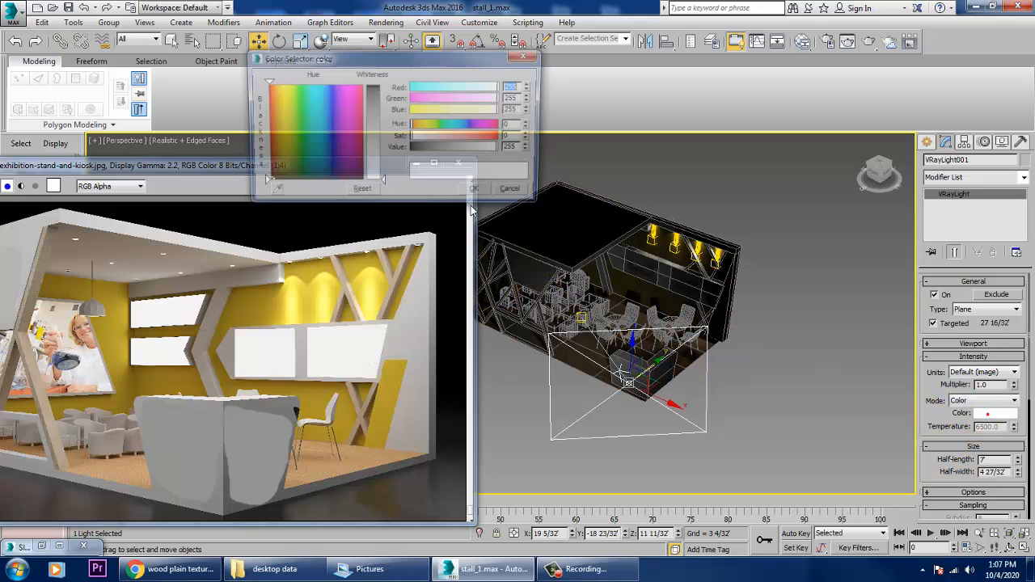
left_click(279, 132)
left_click_drag(377, 172, 374, 163)
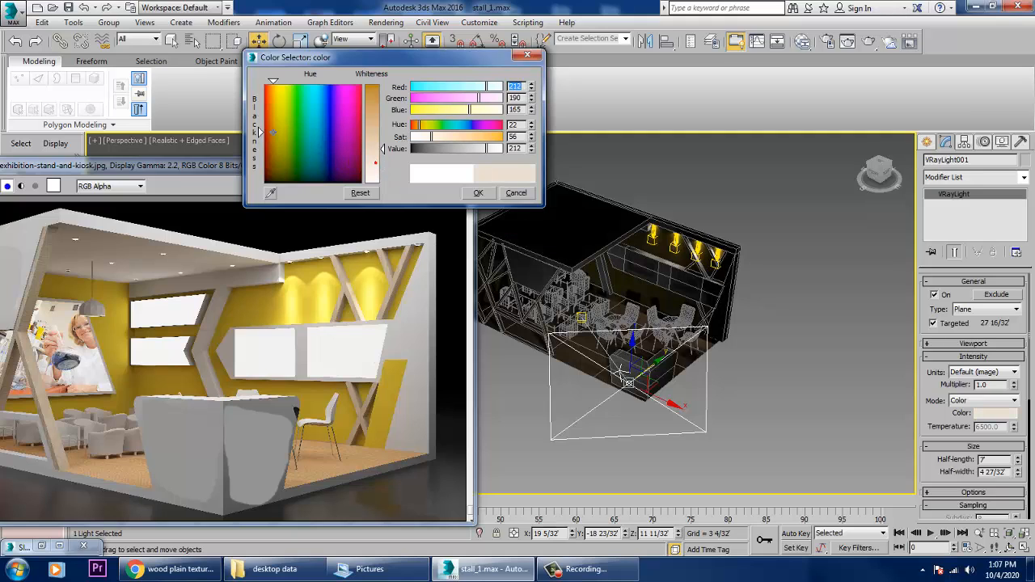
left_click(478, 192)
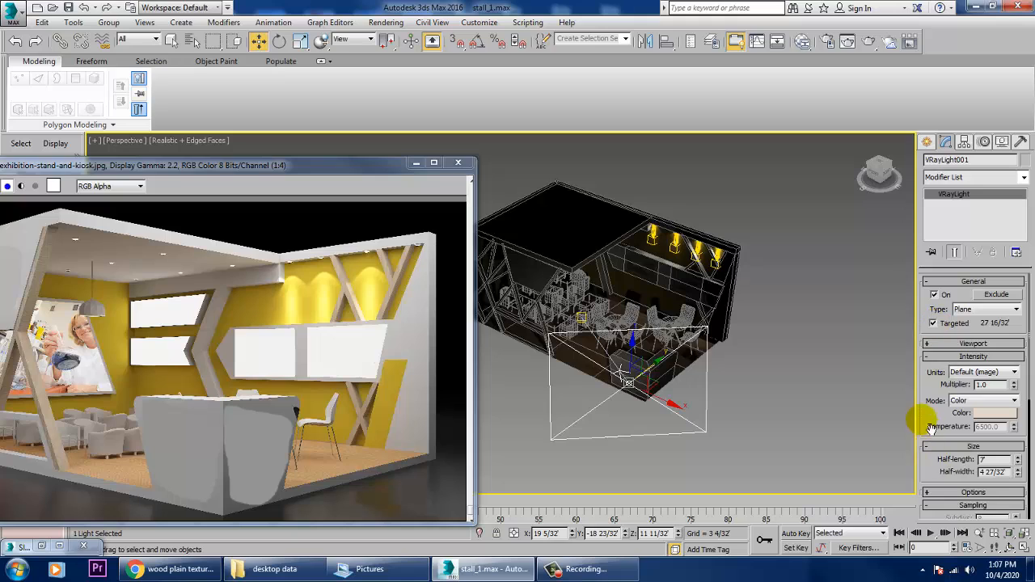
Step: Enable the Invisible and No decay options of the plane light
left_click_drag(935, 421, 946, 339)
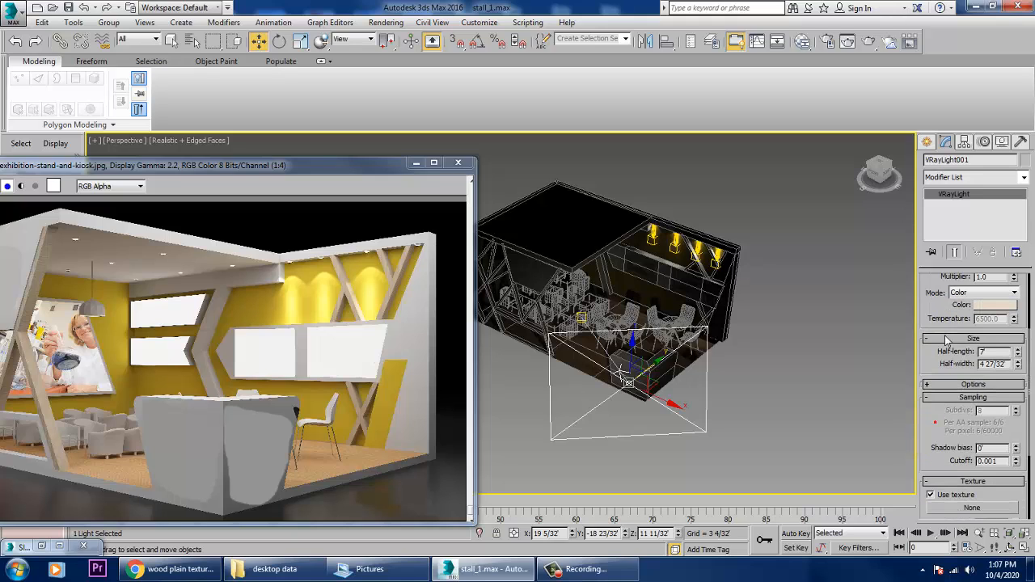
left_click(970, 384)
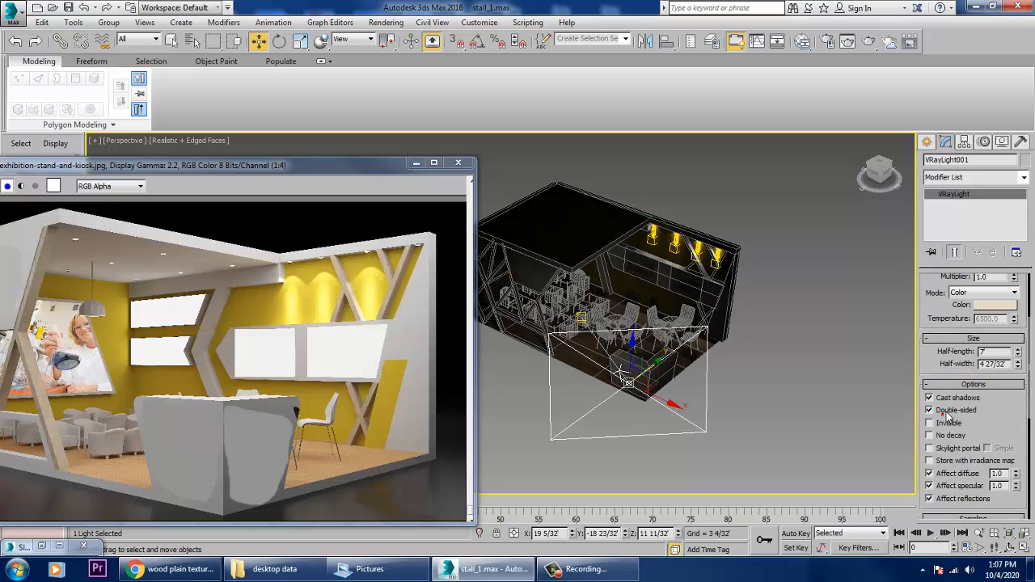
left_click(947, 422)
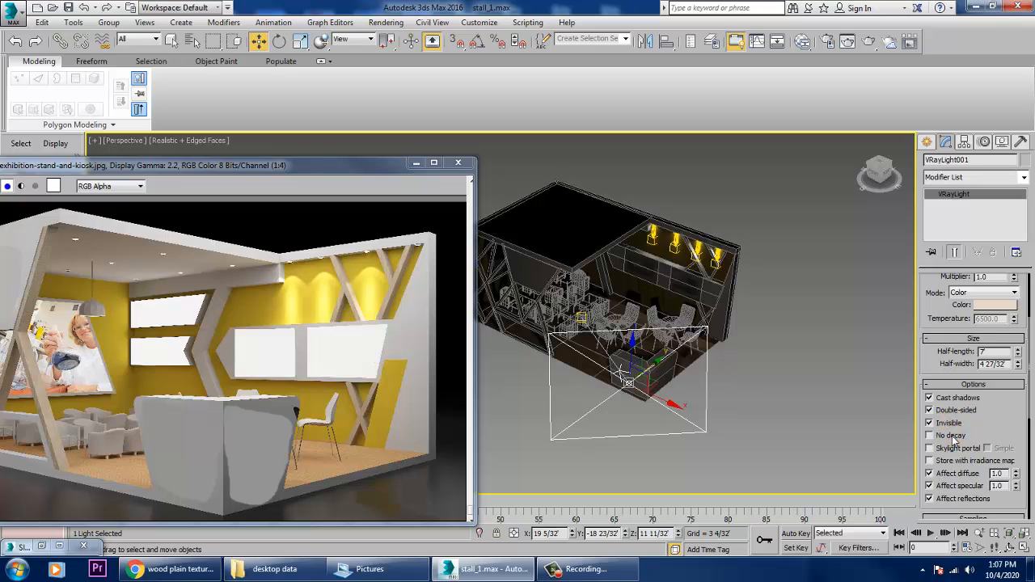
Step: Set the plane light's multiplier to 2
middle_click_drag(706, 329, 875, 326, "alt")
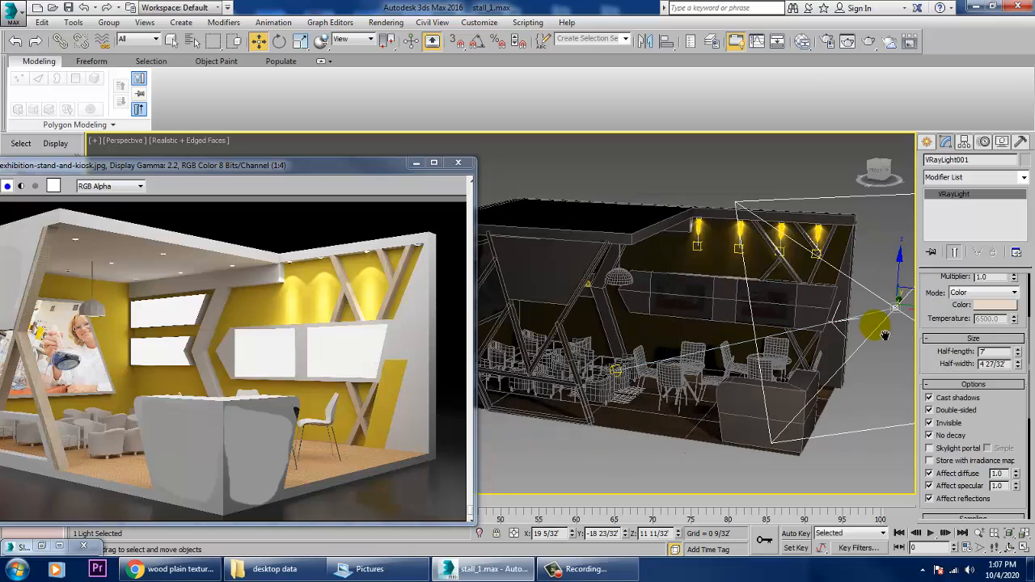
scroll(934, 360, "up", 3)
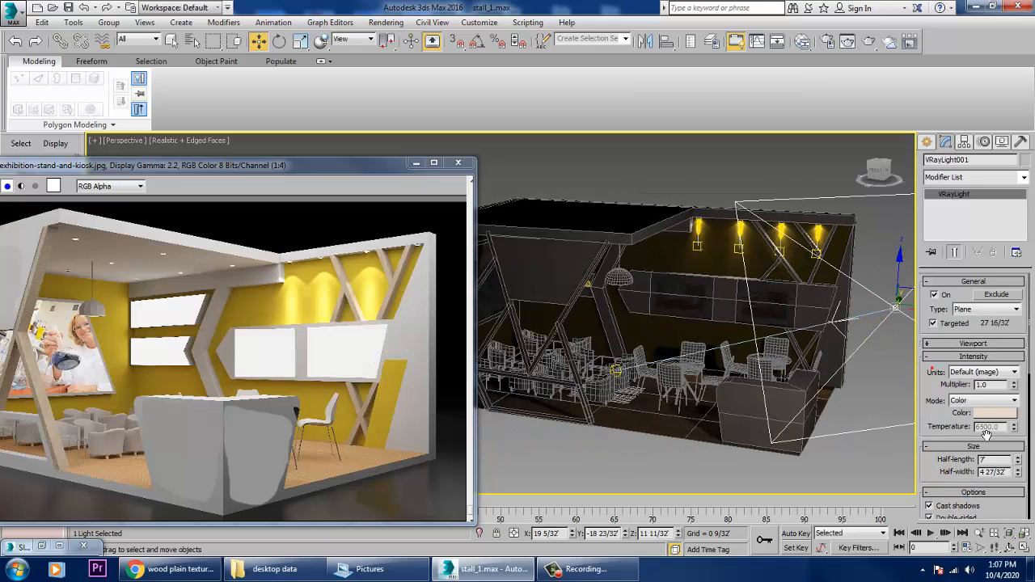
key("Return")
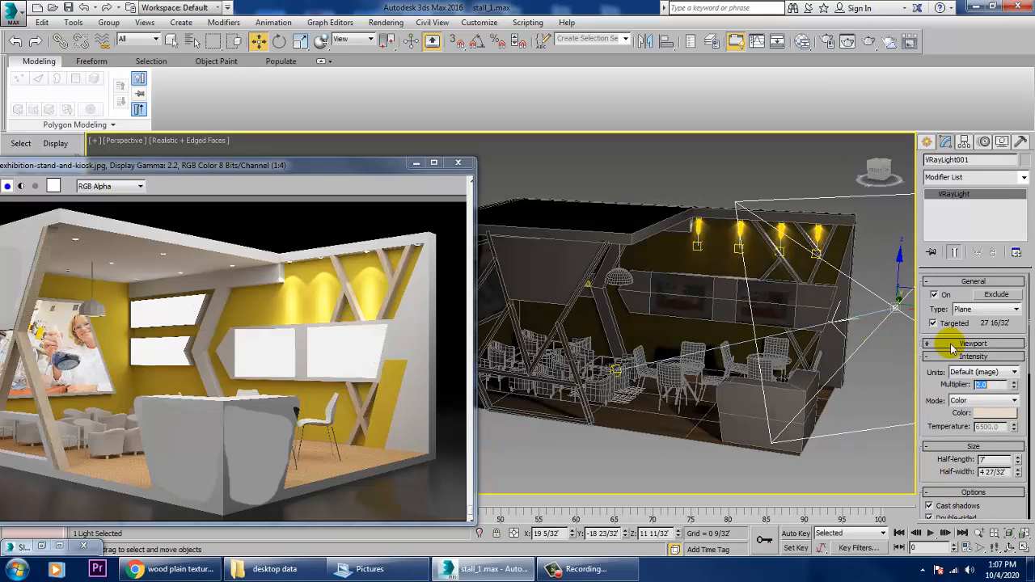
Step: Minimize the reference image and frame the stall from its front corner, with the reception counter in the foreground
left_click(418, 166)
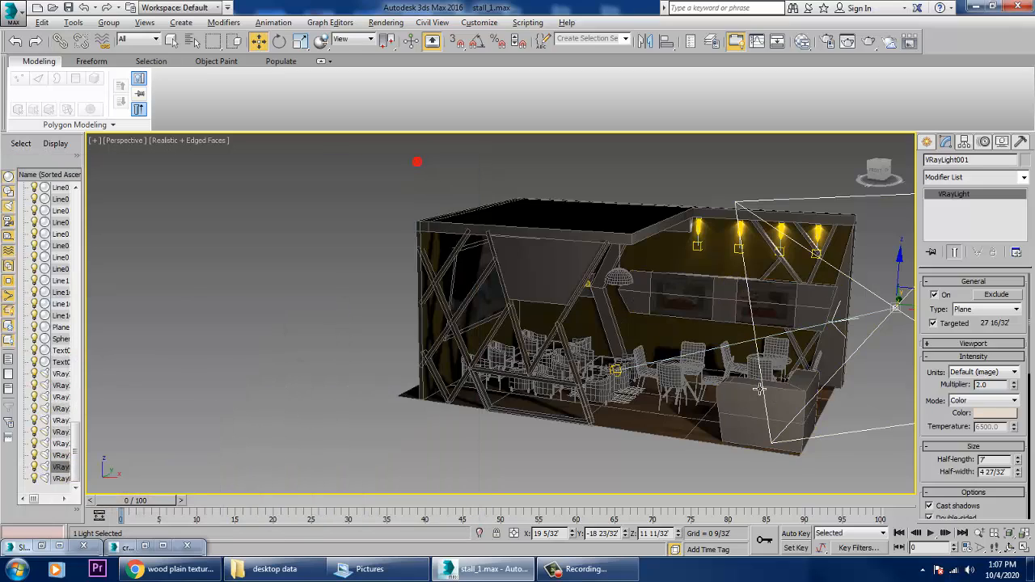
middle_click_drag(813, 402, 623, 426, "alt")
scroll(643, 366, "up", 4)
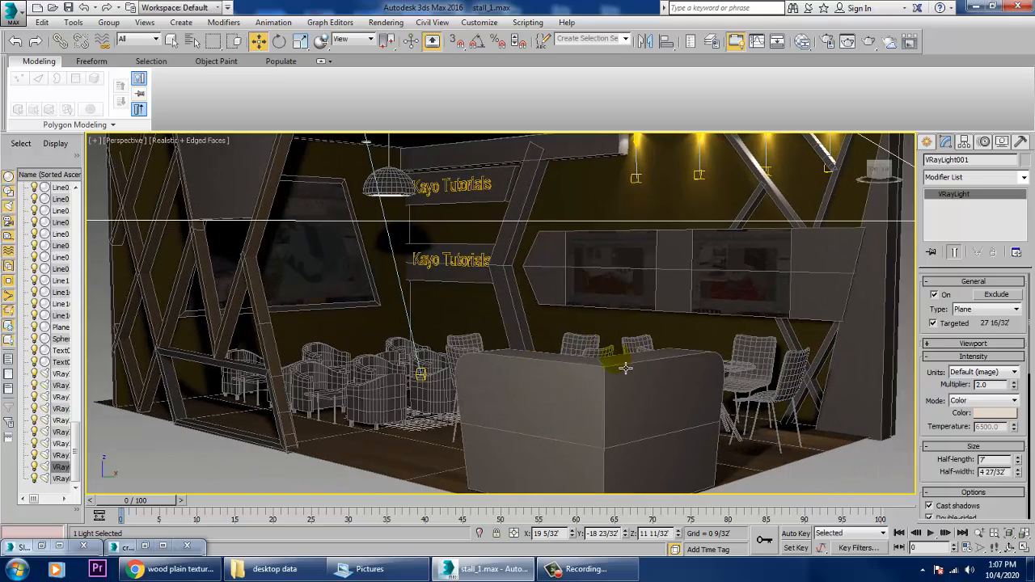
Step: Set the V-Ray image sampler type to Adaptive subdivision in the render setup
left_click(388, 23)
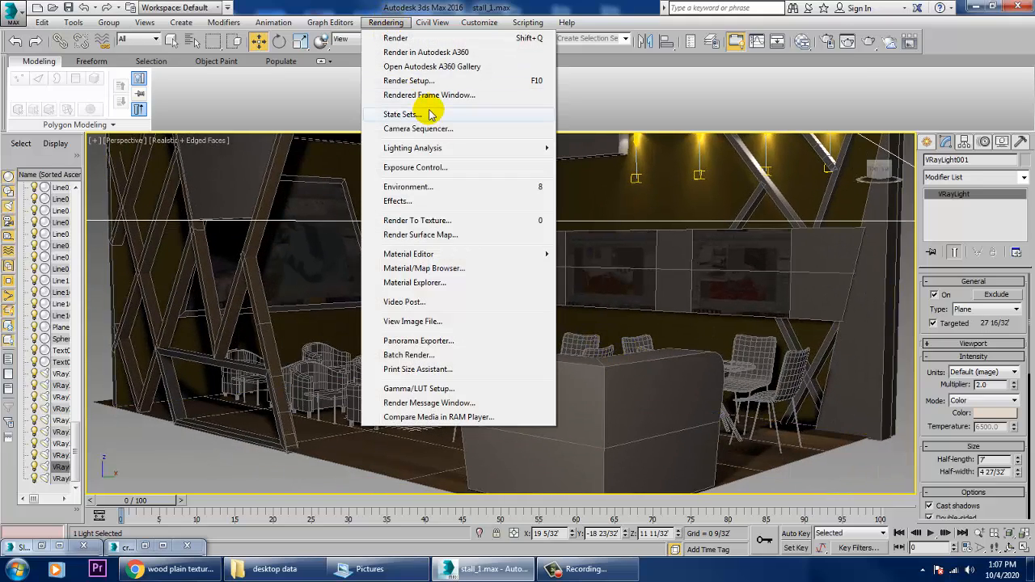
left_click(409, 81)
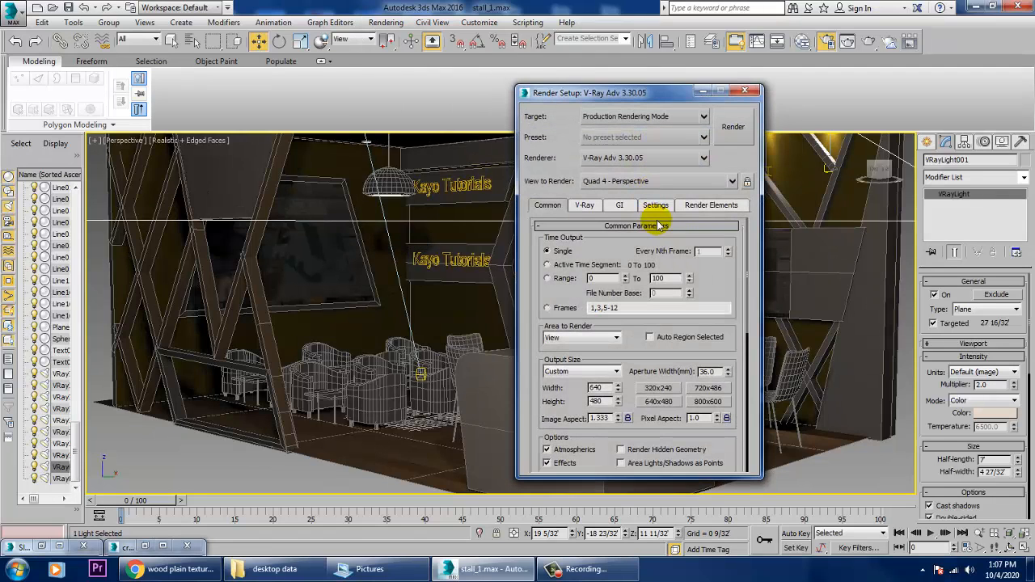
left_click(584, 205)
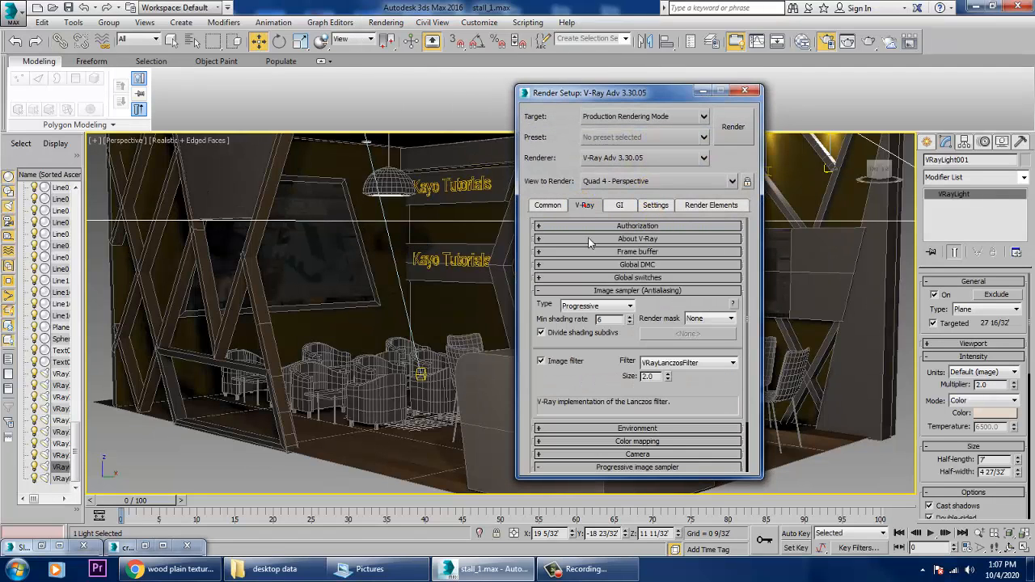
left_click(579, 308)
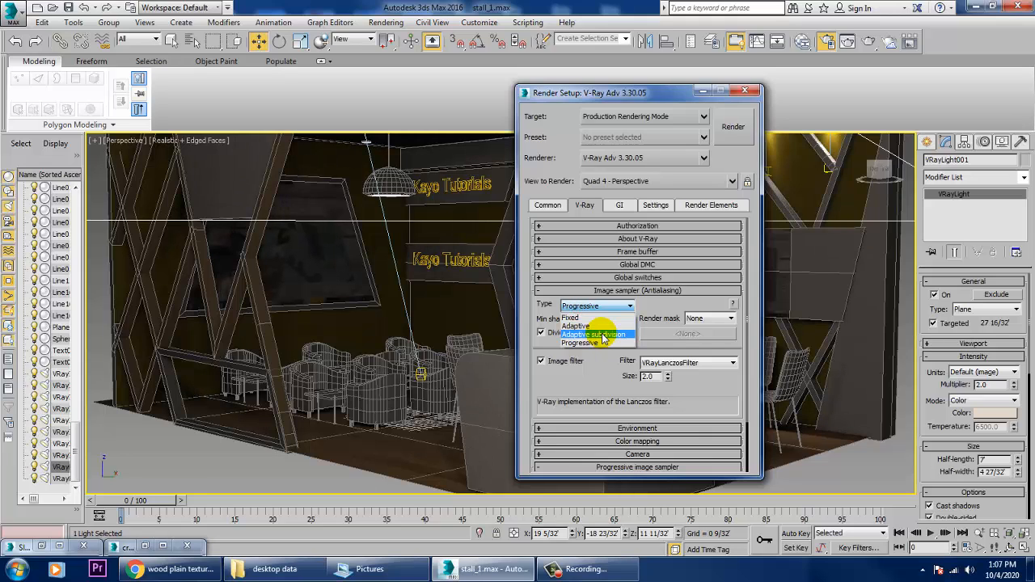
left_click(603, 334)
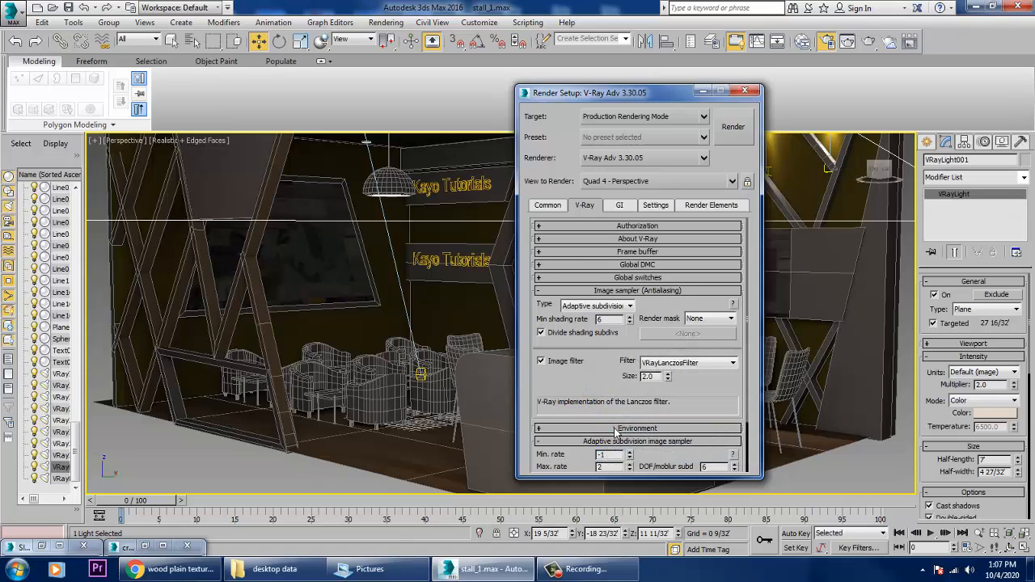
Step: Enable the GI and reflection/refraction environment overrides and set the image filter to Mitchell-Netravali
left_click(615, 429)
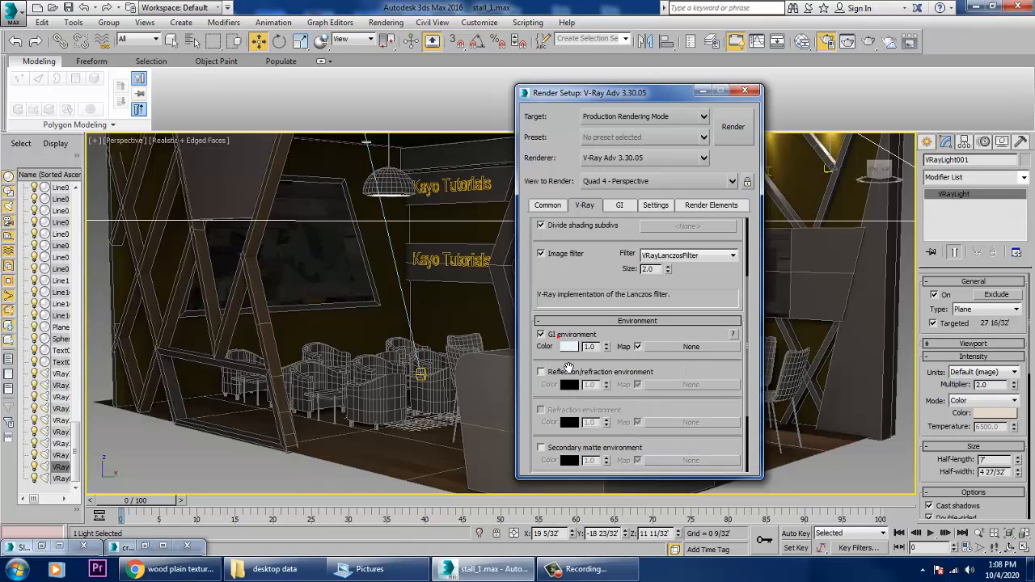
scroll(623, 299, "up", 2)
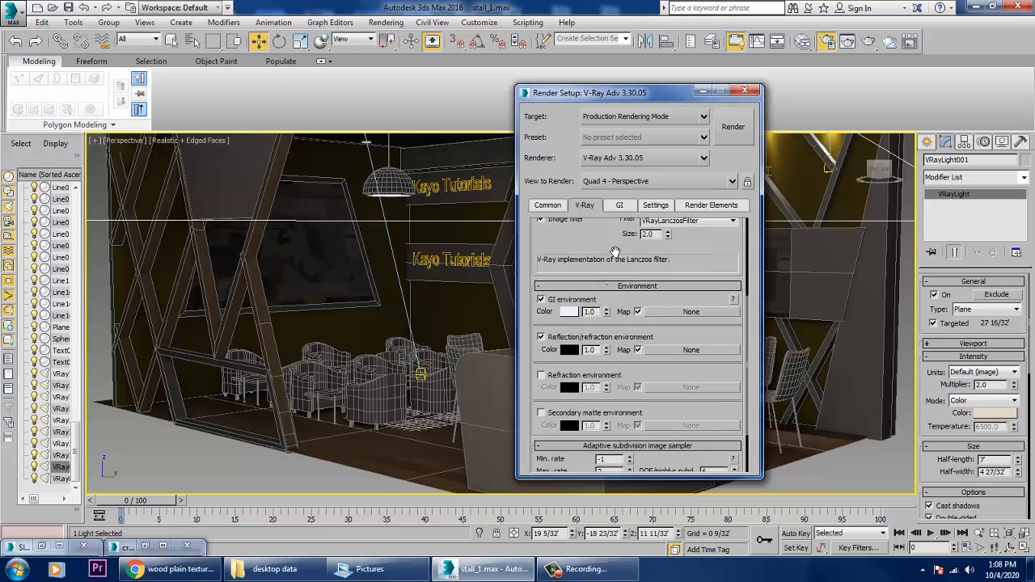
left_click(670, 267)
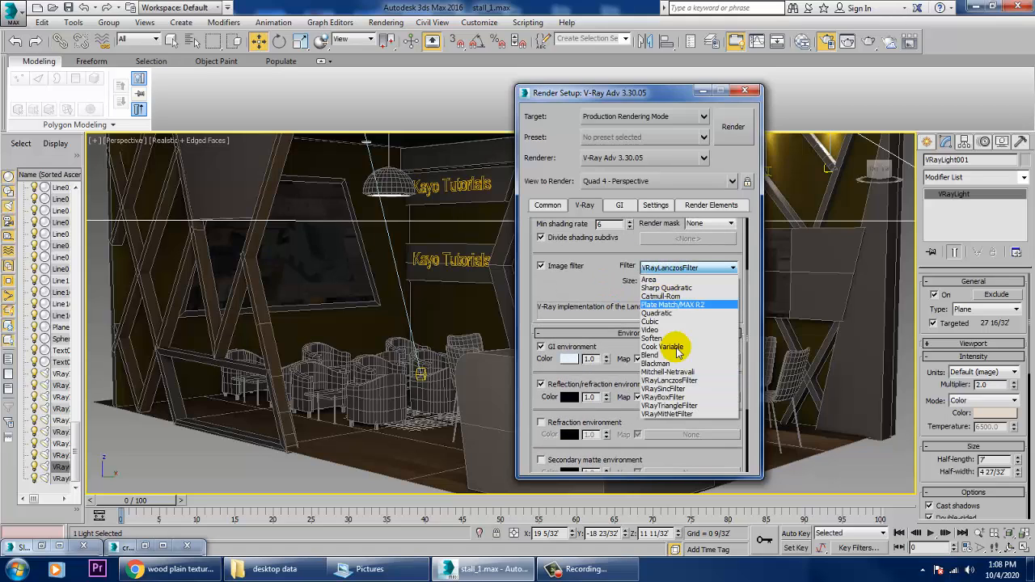
left_click(692, 373)
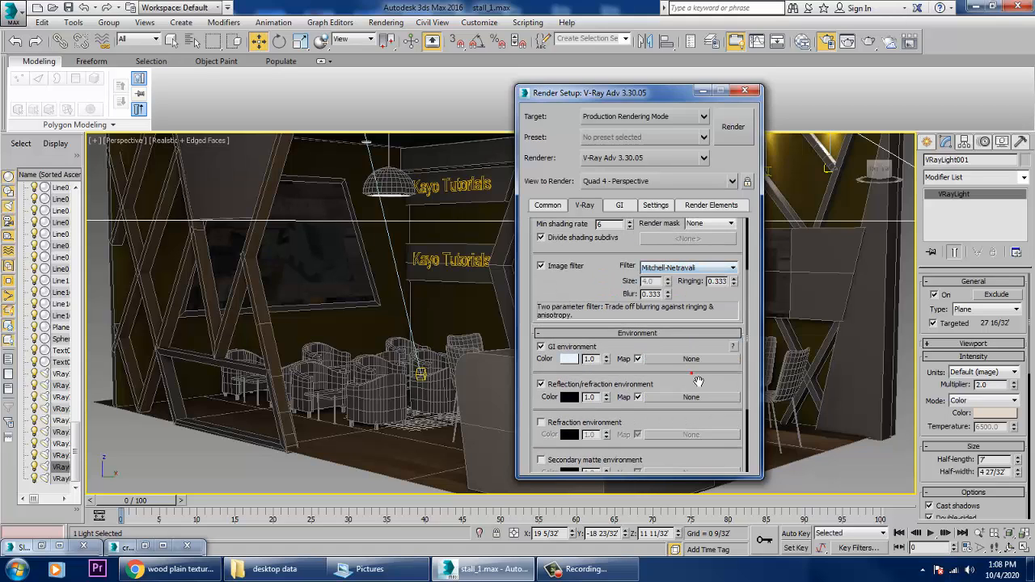
Step: Set the V-Ray color mapping type to Exponential
scroll(590, 310, "down", 3)
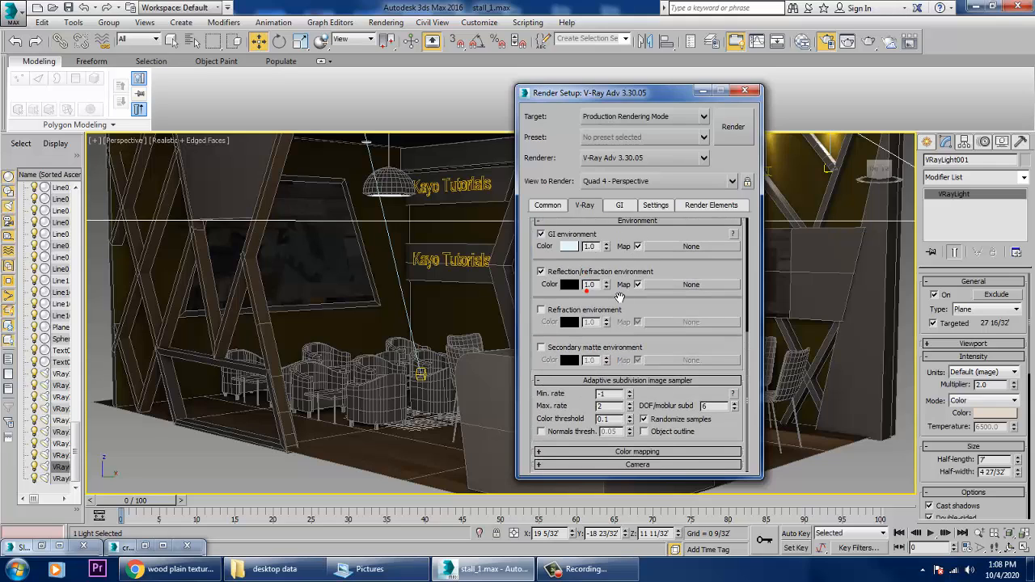
left_click(657, 451)
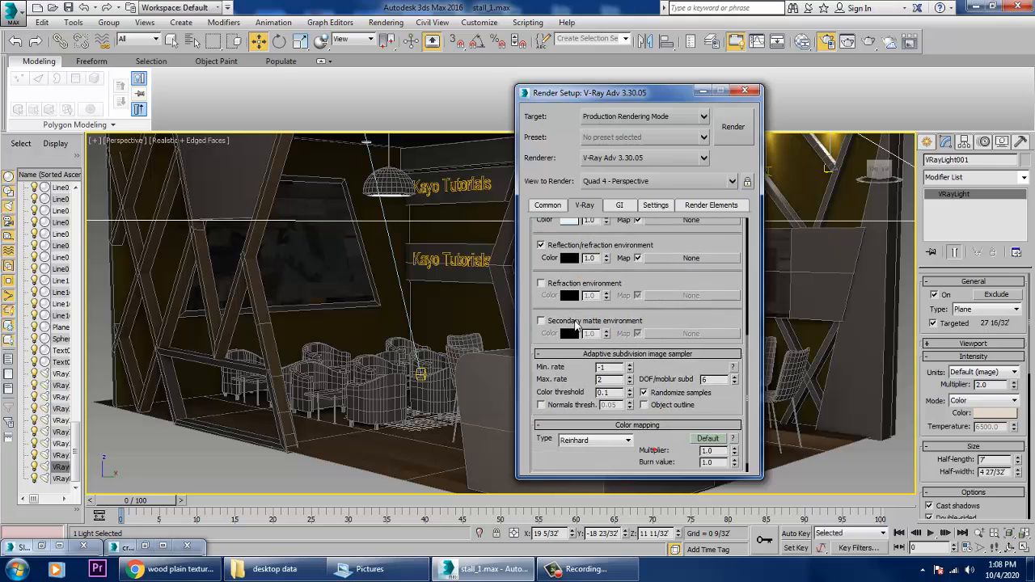
left_click(602, 440)
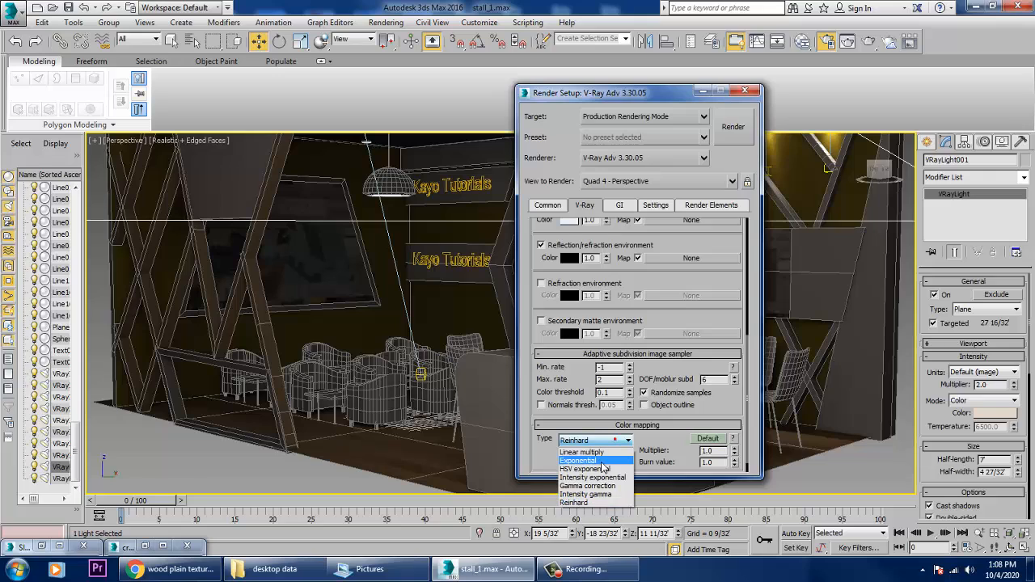
left_click(601, 460)
Step: Enable global illumination with Irradiance map as the primary engine and Light cache as the secondary engine
left_click(619, 205)
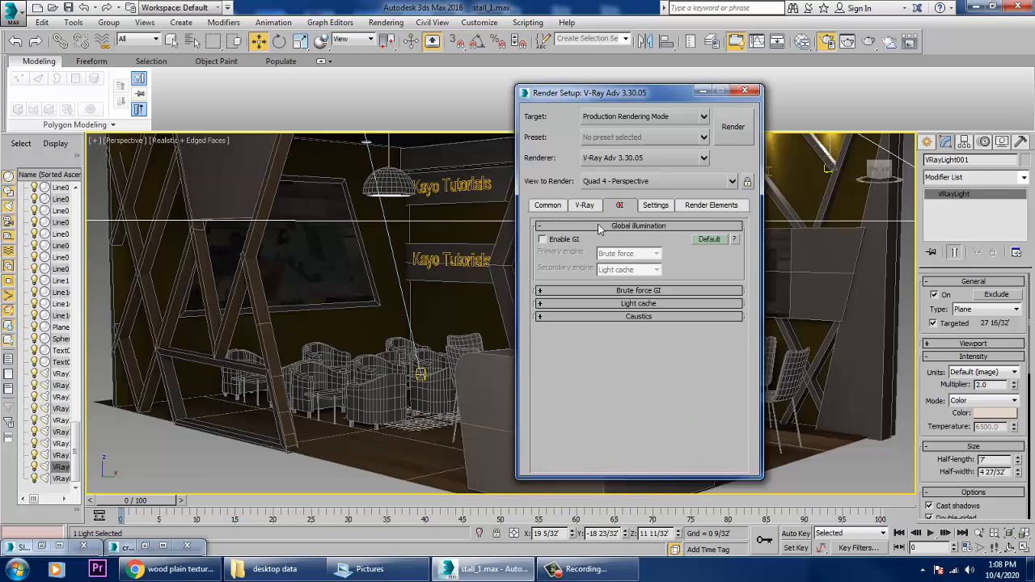
left_click(560, 240)
left_click(639, 253)
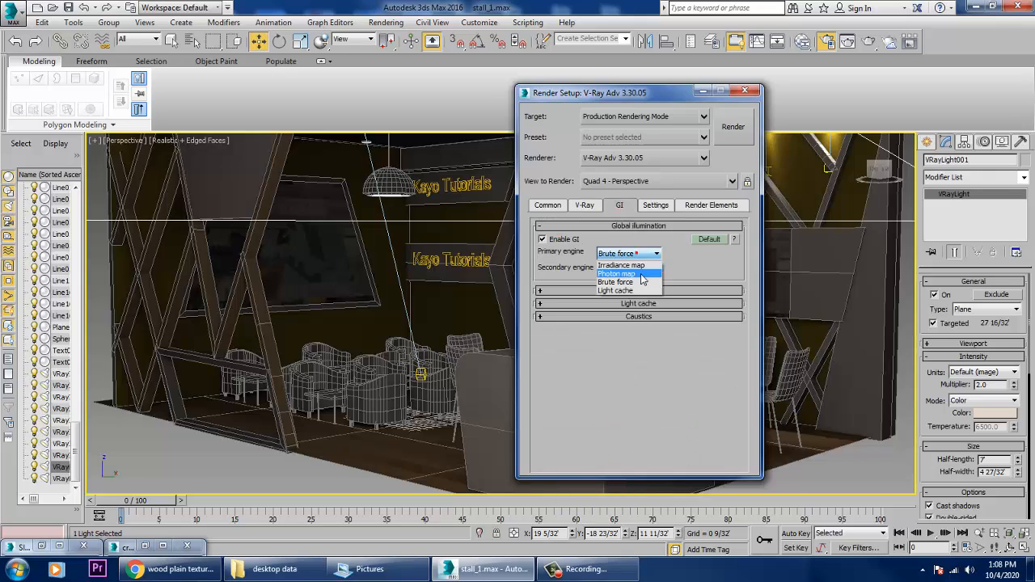
left_click(640, 273)
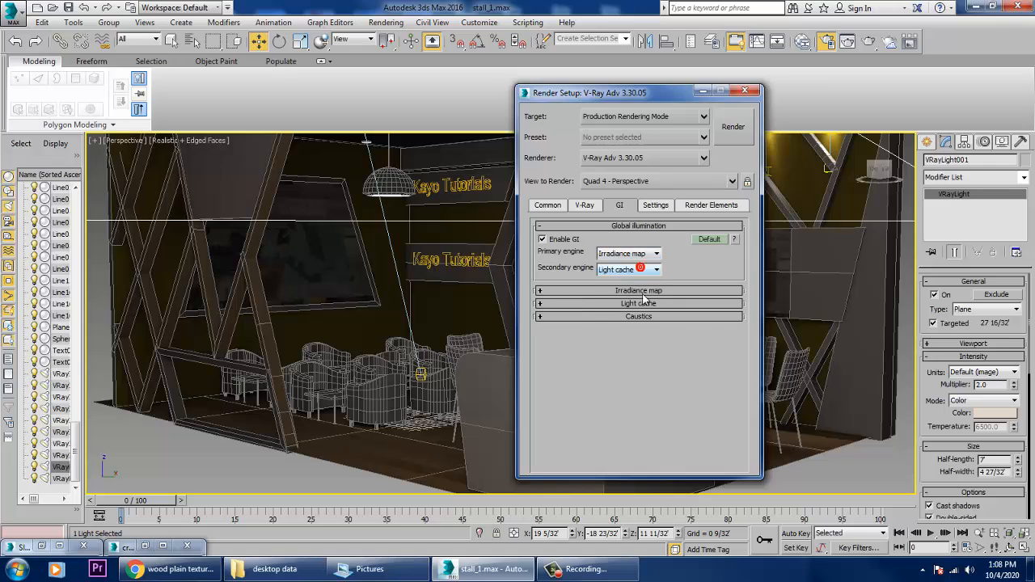
Step: Show the advanced global illumination and irradiance map settings and set the irradiance map preset to Medium
left_click(639, 290)
left_click(709, 239)
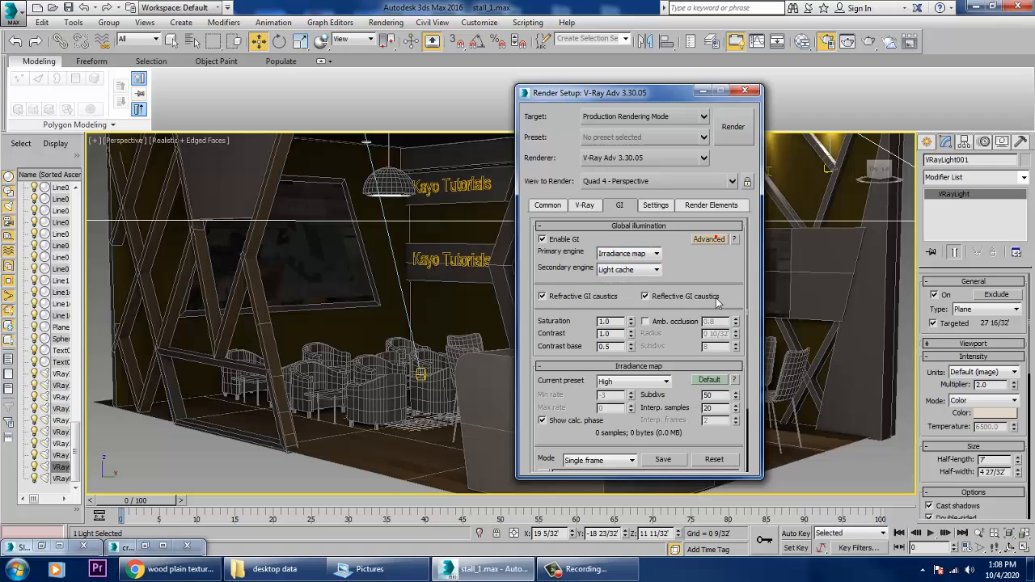
left_click(709, 380)
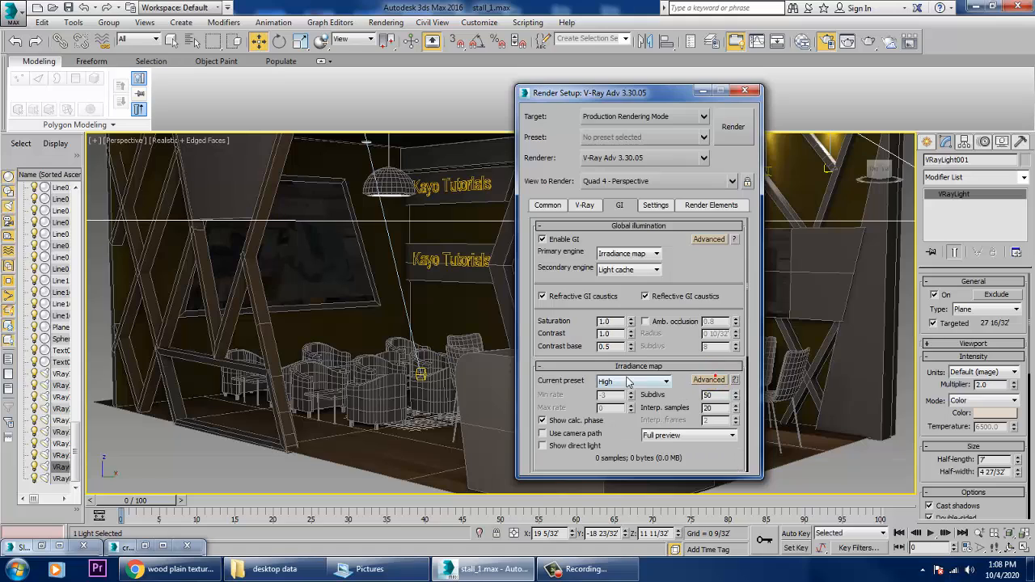
left_click(632, 388)
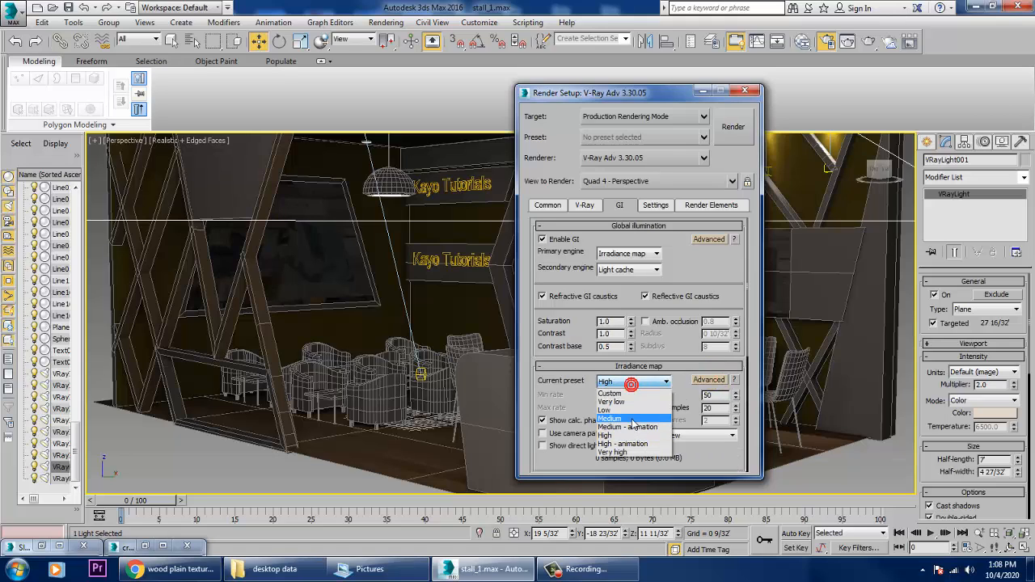
left_click(632, 419)
Step: Set the irradiance map subdivs to 150 and the interpolation samples to 60
left_click_drag(722, 395, 648, 384)
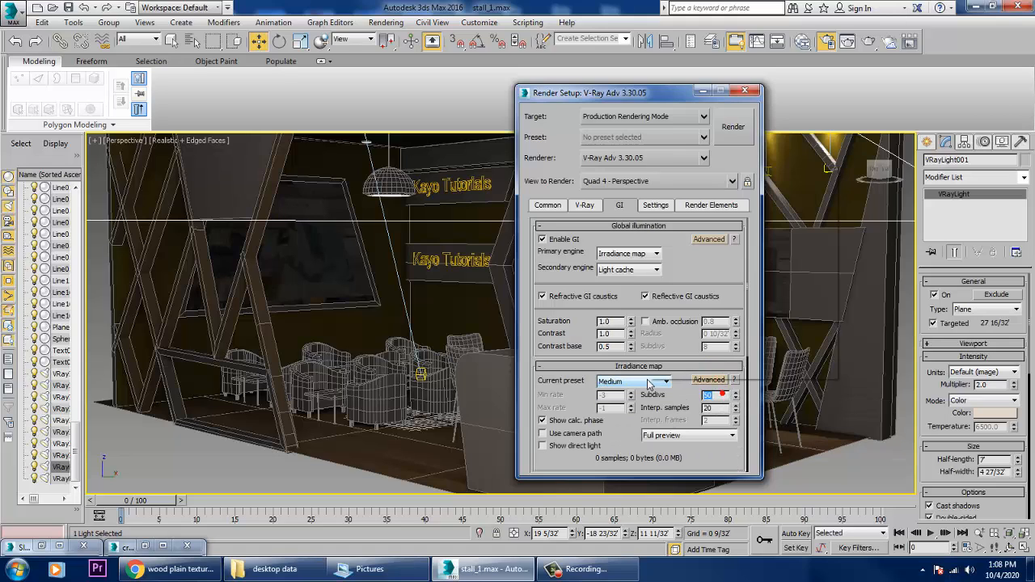
type("150")
key("Tab")
type("6")
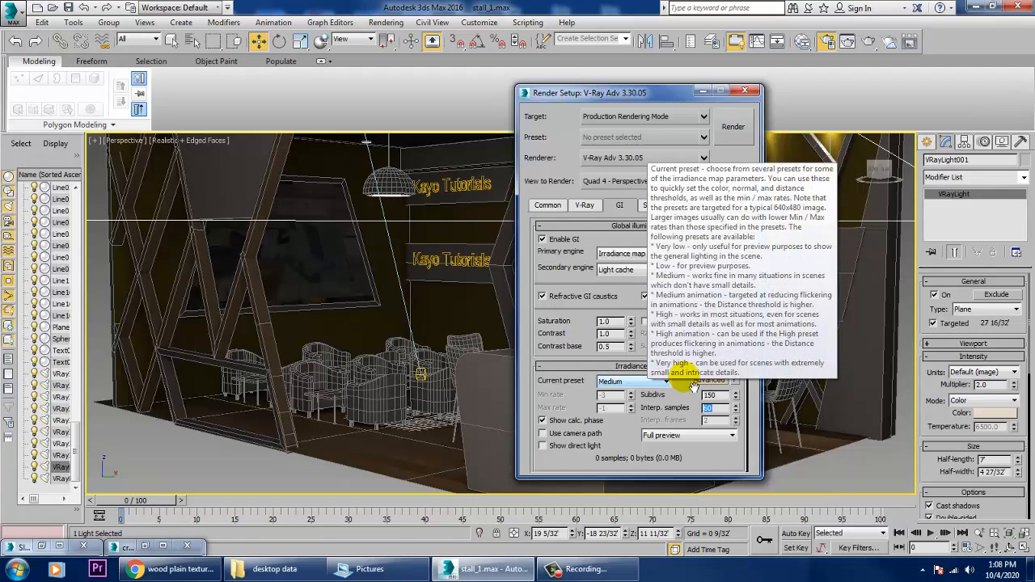
Step: Test-render the perspective view to check the stall's lighting, stopping before completion and closing the frame buffer
left_click(734, 127)
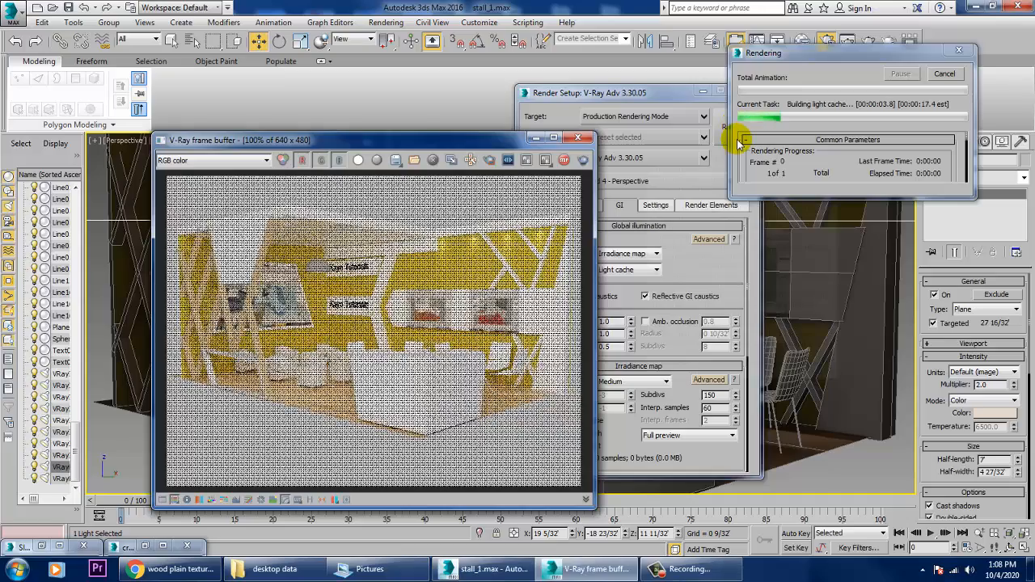
left_click(563, 159)
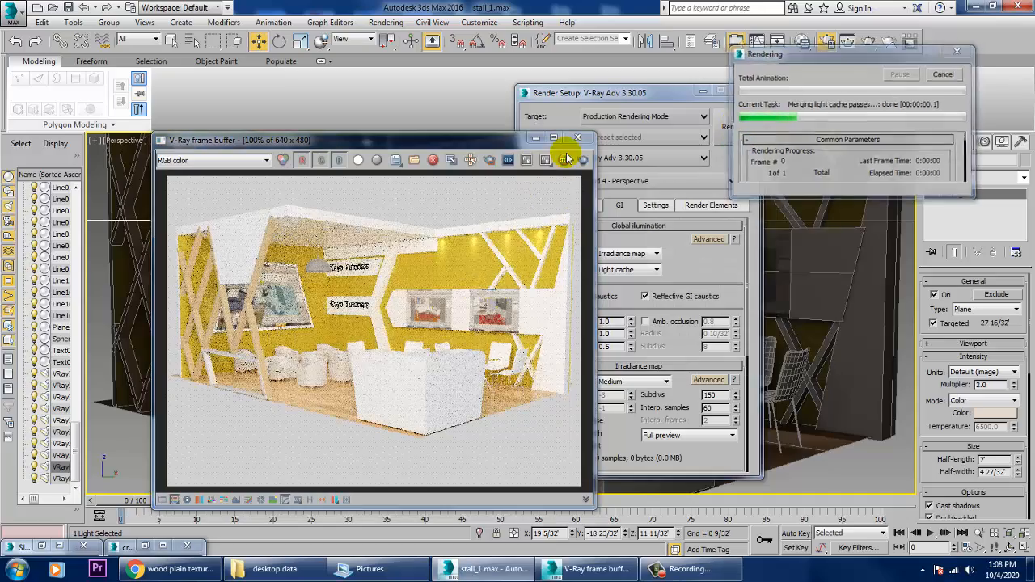
left_click(577, 138)
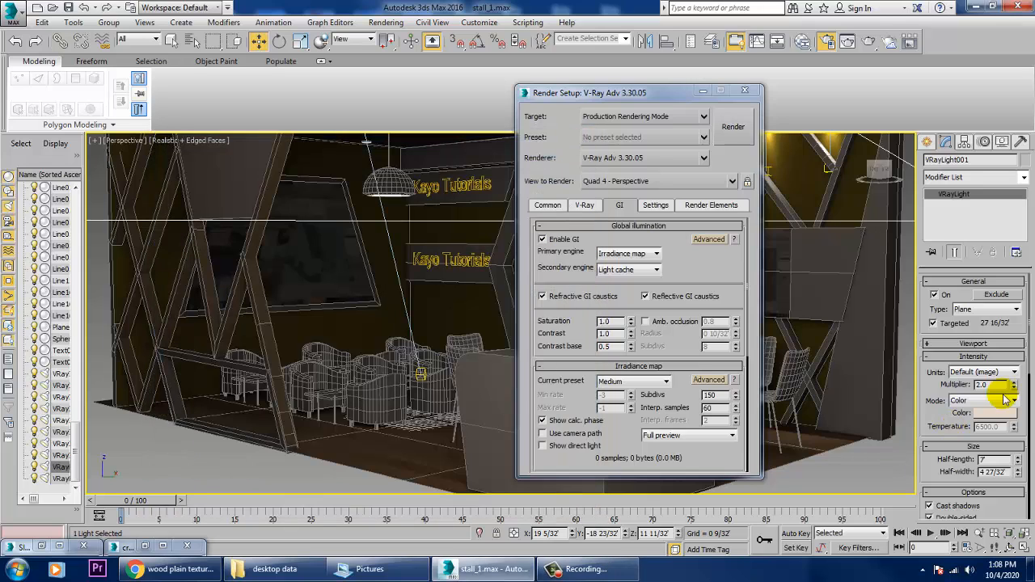
Step: Set the plane light's multiplier to 0.5 and test-render the view again
left_click_drag(998, 385, 939, 388)
type("0.5")
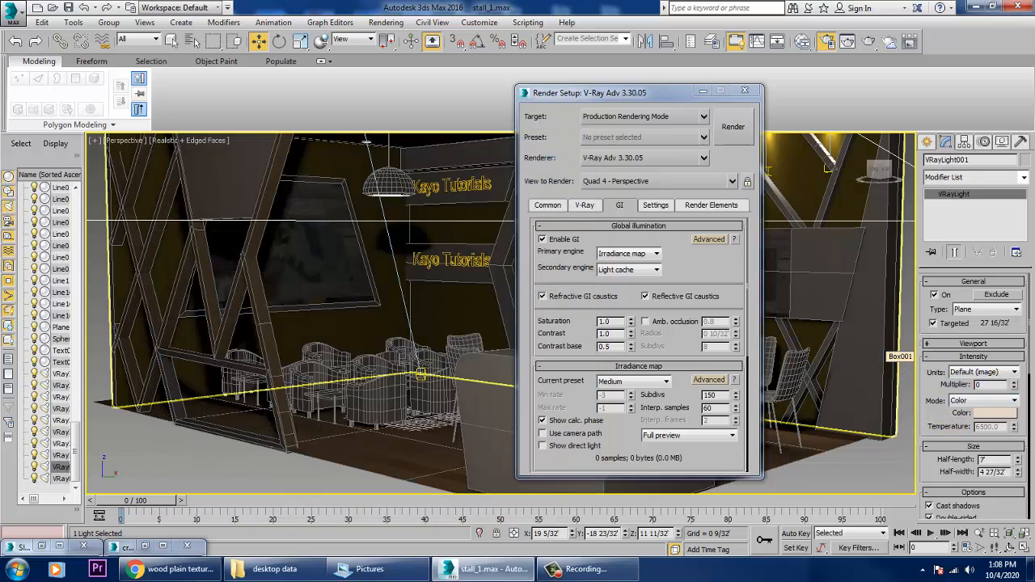
key("Return")
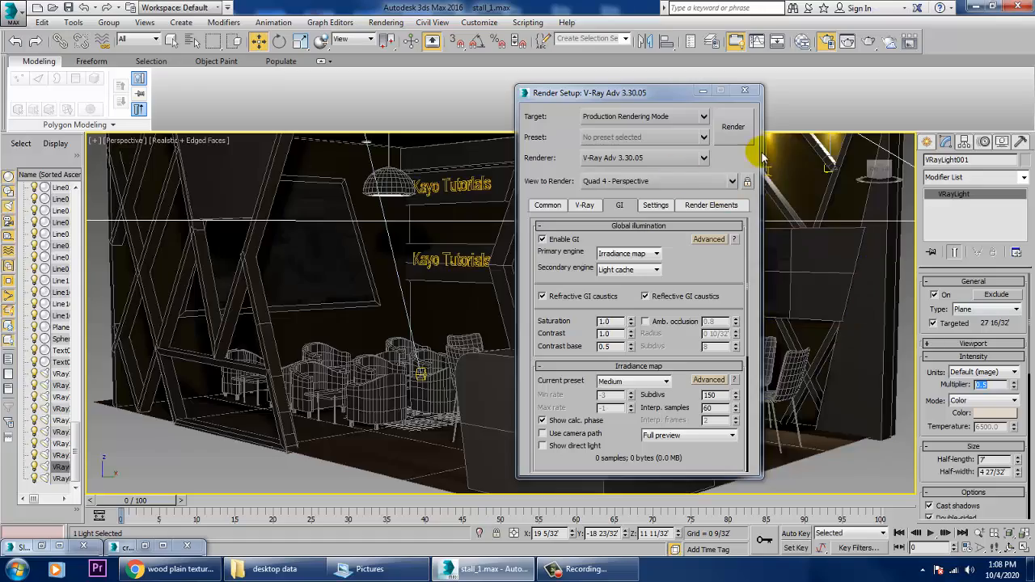
left_click(741, 126)
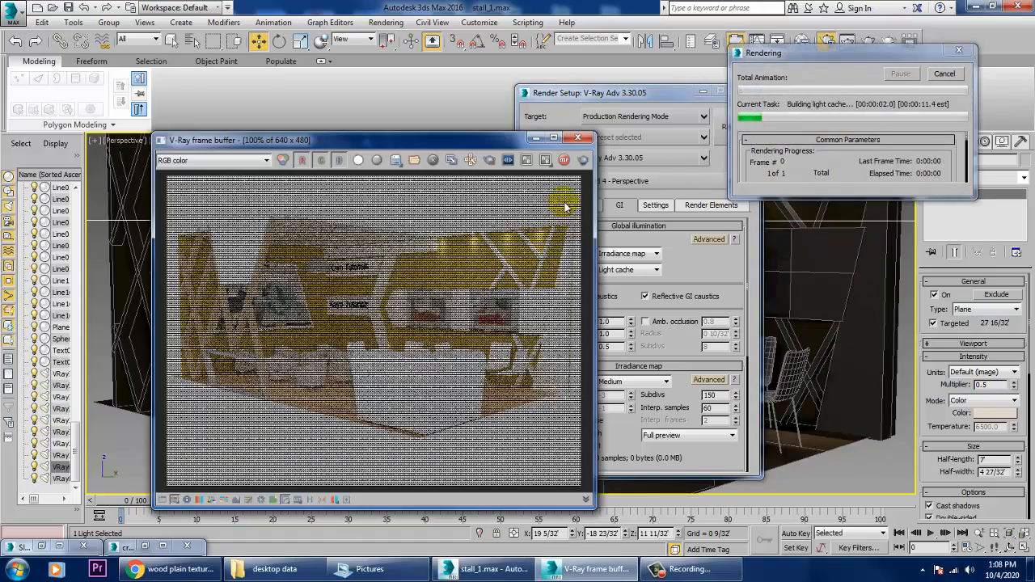
left_click(577, 139)
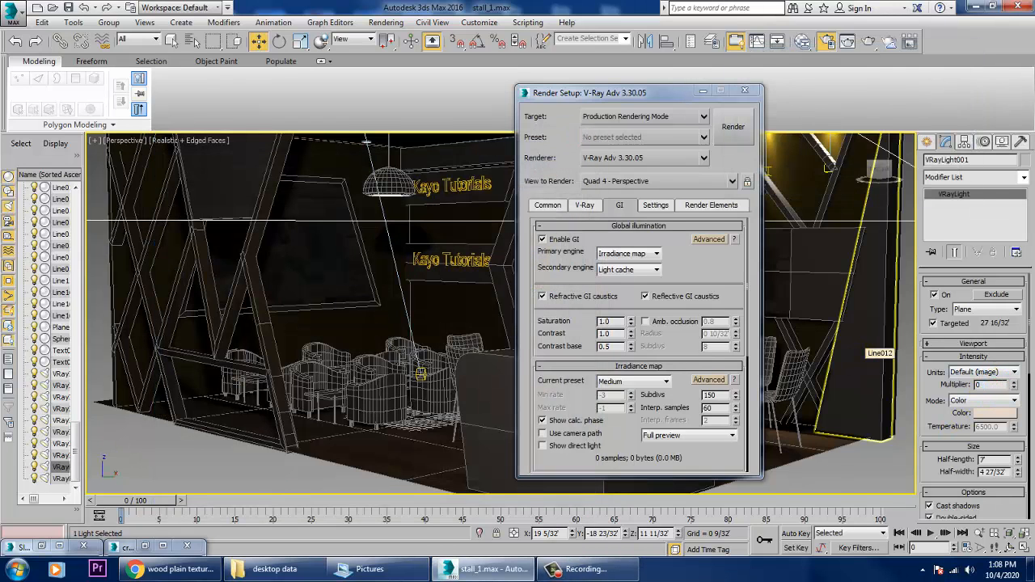
Step: Set the plane light's multiplier to 0.05
type(".05")
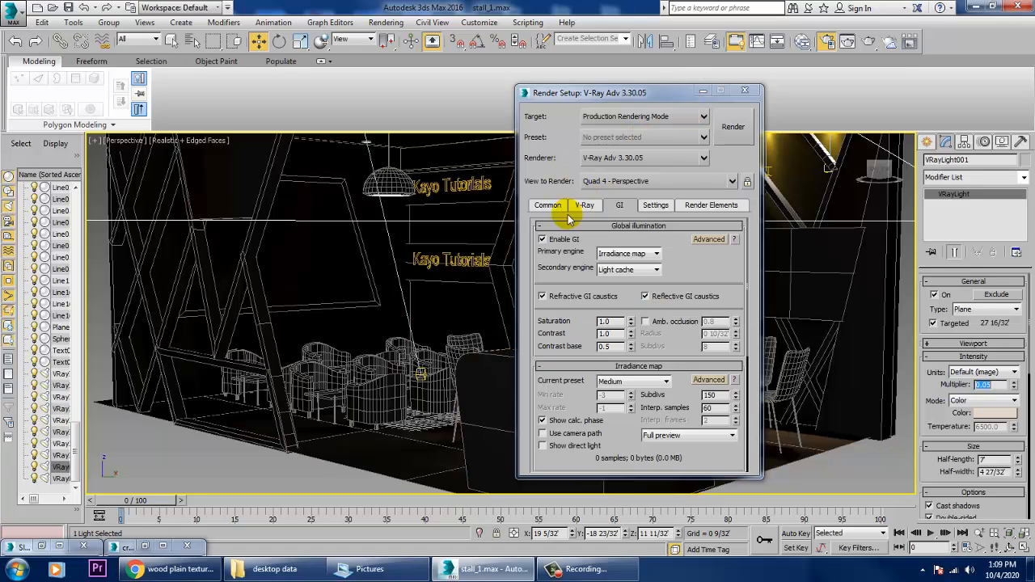
Step: Set the render output size to HDTV (video) at 1920x1080, test-render the view and close the frame buffer
left_click(547, 204)
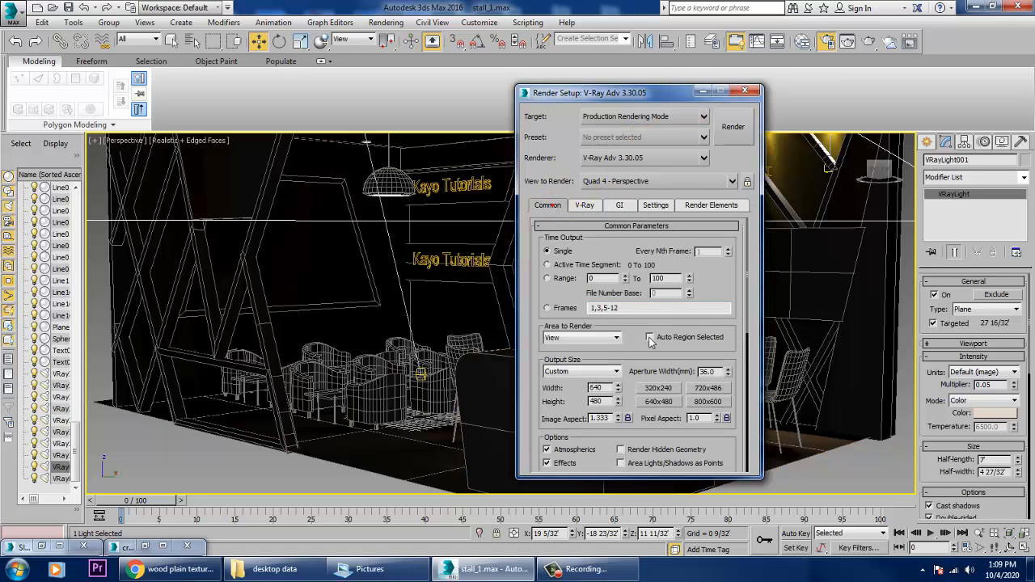
left_click(598, 372)
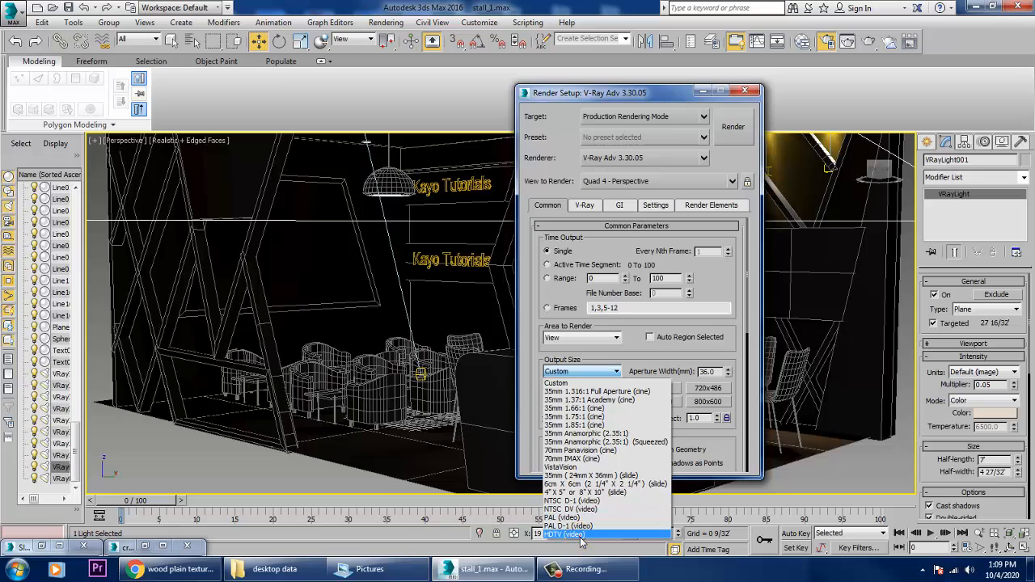
left_click(595, 527)
left_click_drag(654, 437, 642, 360)
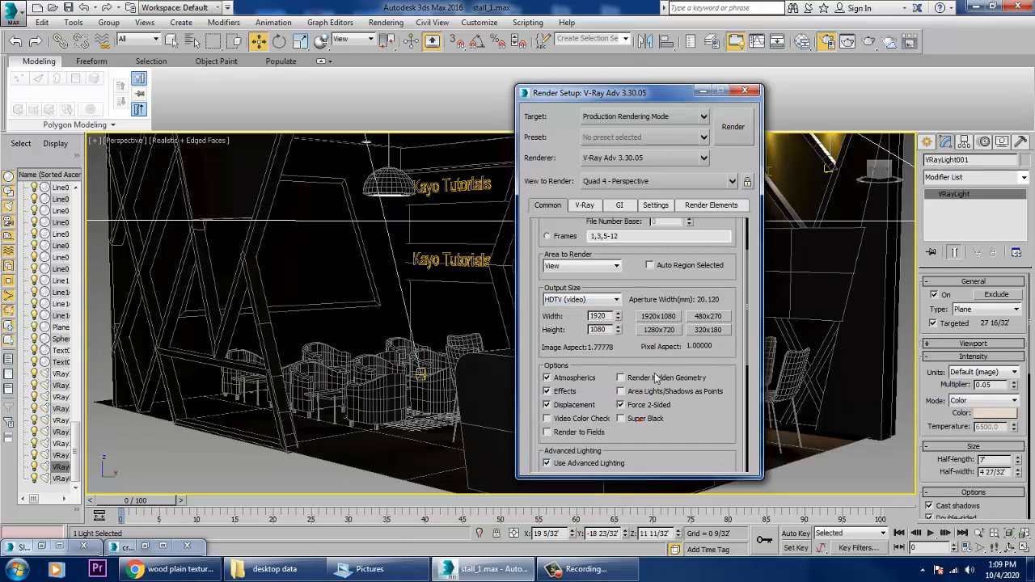
left_click(745, 129)
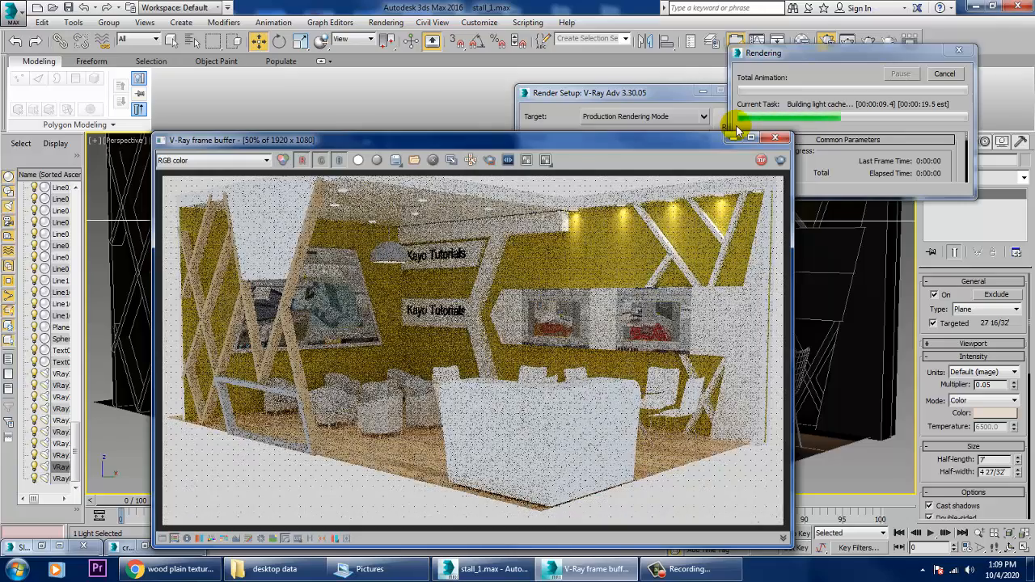
left_click(778, 138)
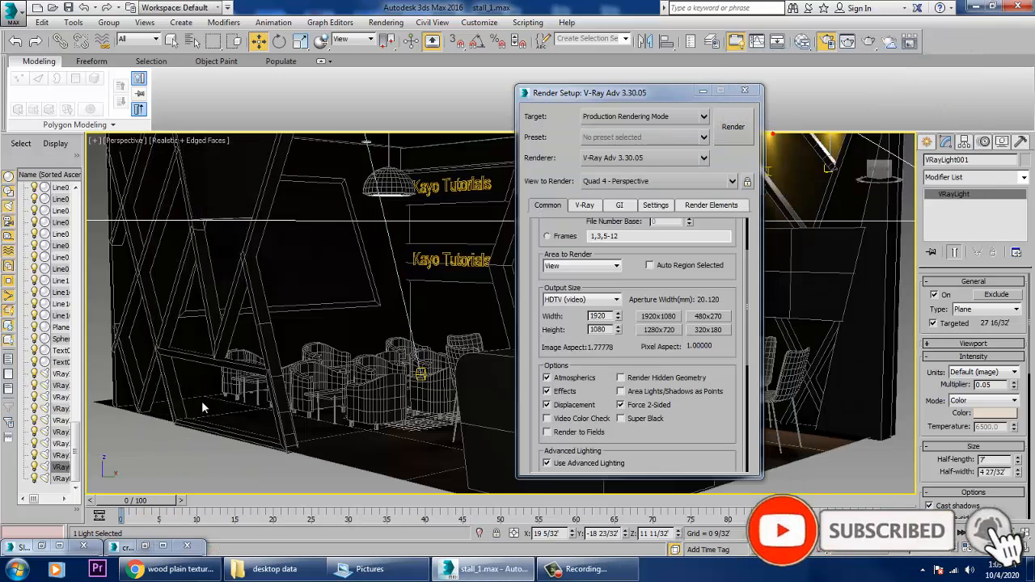
Step: Select the slanted white frame at the stall's front corner and look through the scene's materials in the Slate Material Editor
left_click(238, 370)
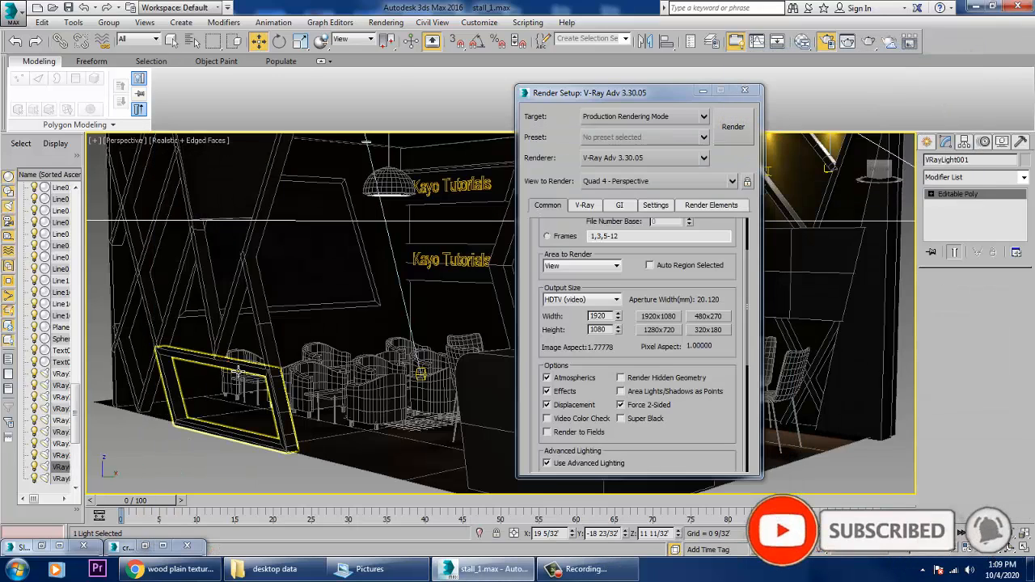
key("F3")
key("m")
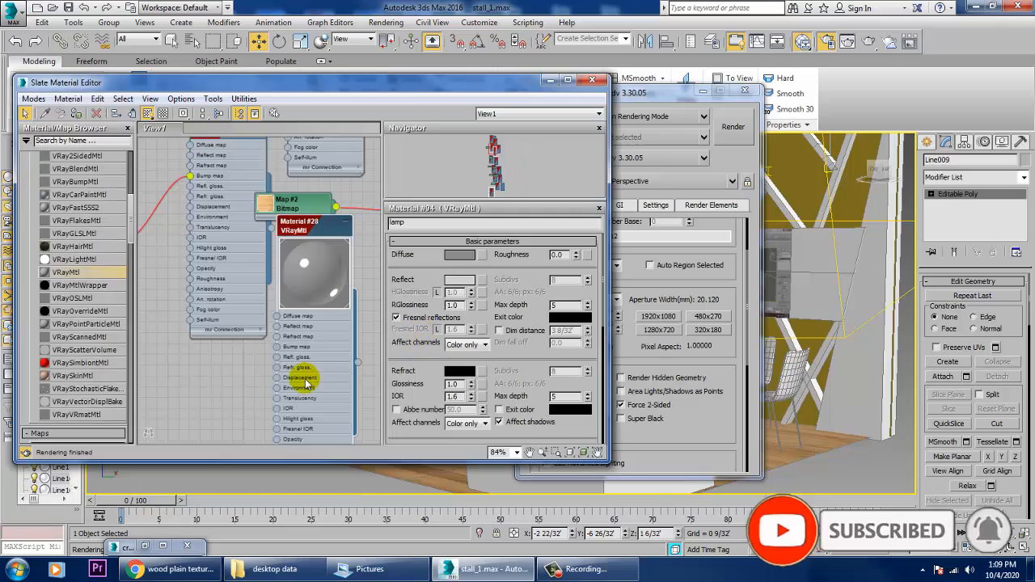
middle_click_drag(315, 332, 321, 424)
mouse_move(321, 275)
middle_mouse_down()
mouse_move(322, 429)
mouse_move(333, 424)
middle_mouse_up()
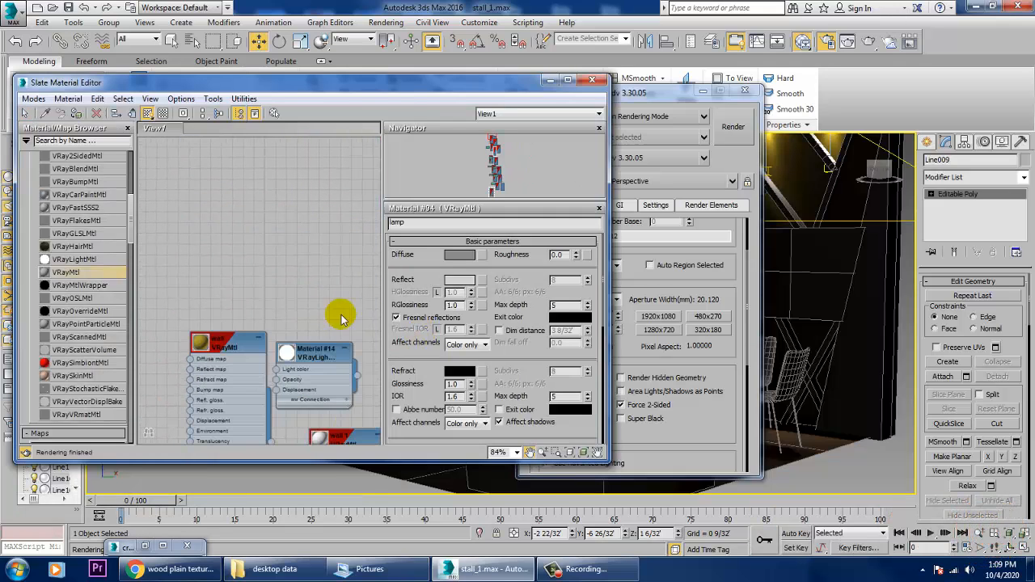
middle_click_drag(302, 227, 296, 194)
left_click(305, 245)
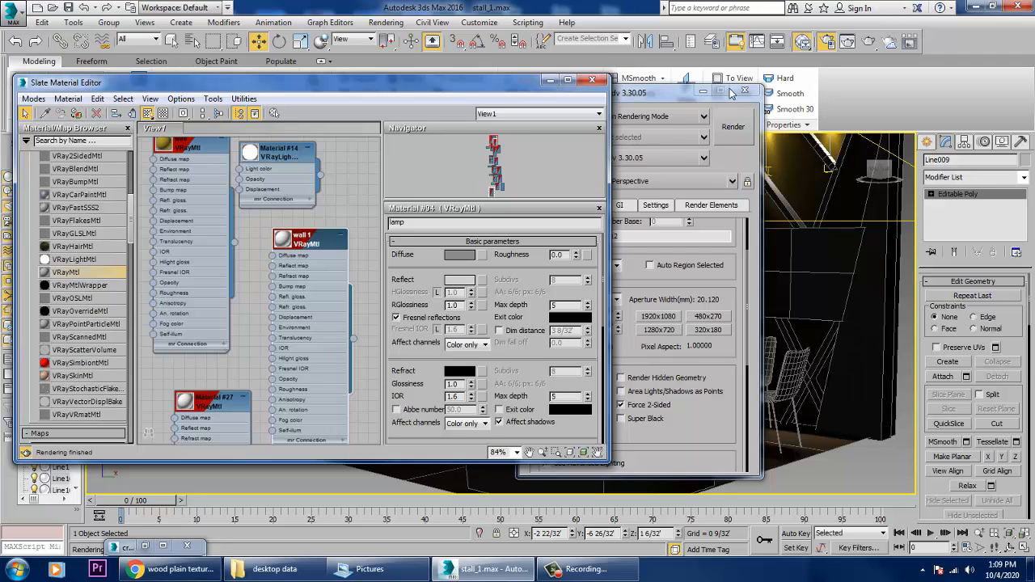
left_click(550, 79)
Step: Look over the common render output options and bring up the GI environment settings in the V-Ray render setup
left_click(665, 439)
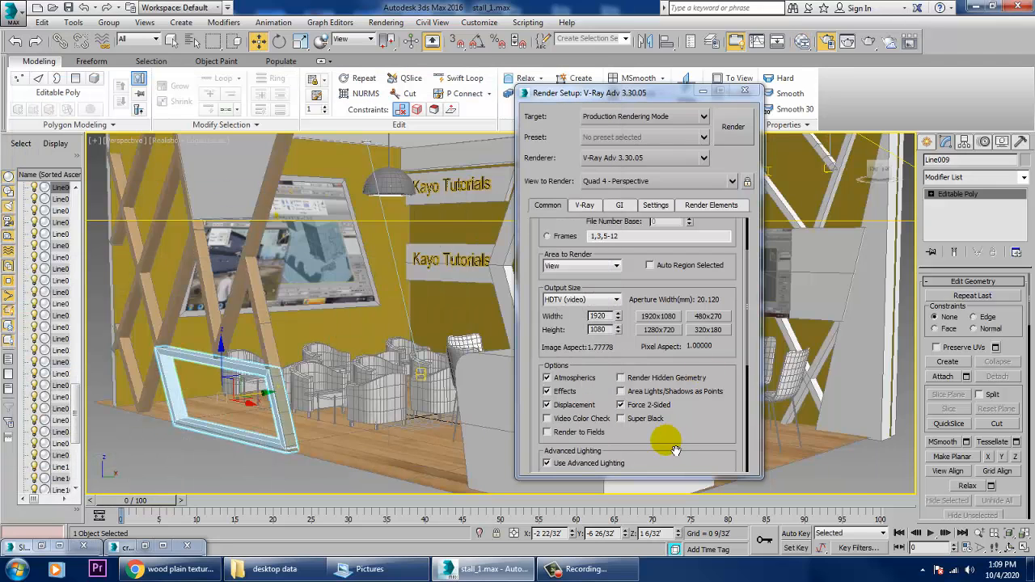
mouse_move(695, 439)
left_mouse_down()
mouse_move(688, 280)
mouse_move(684, 453)
left_mouse_up()
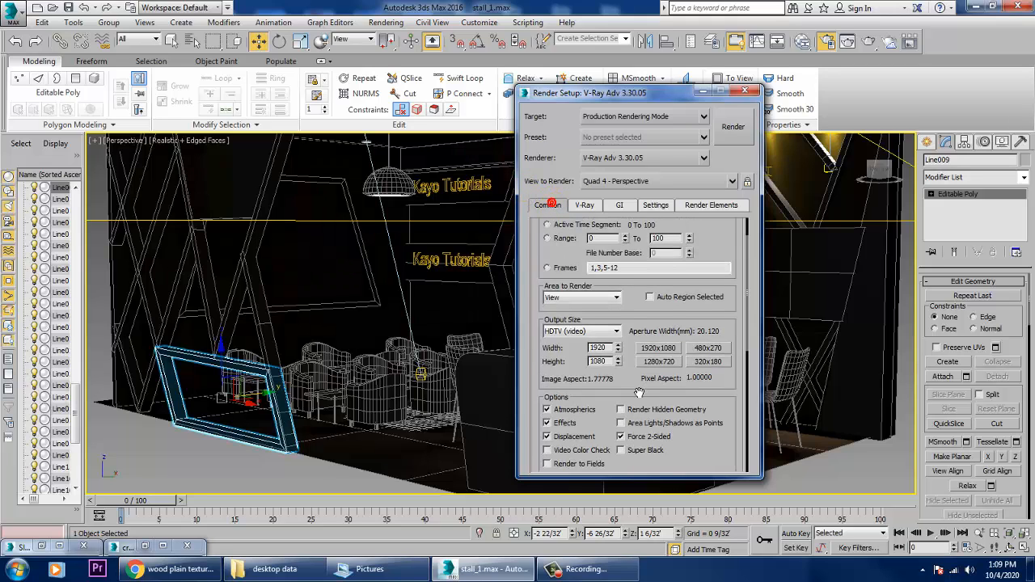
left_click_drag(638, 392, 638, 235)
scroll(631, 378, "down", 3)
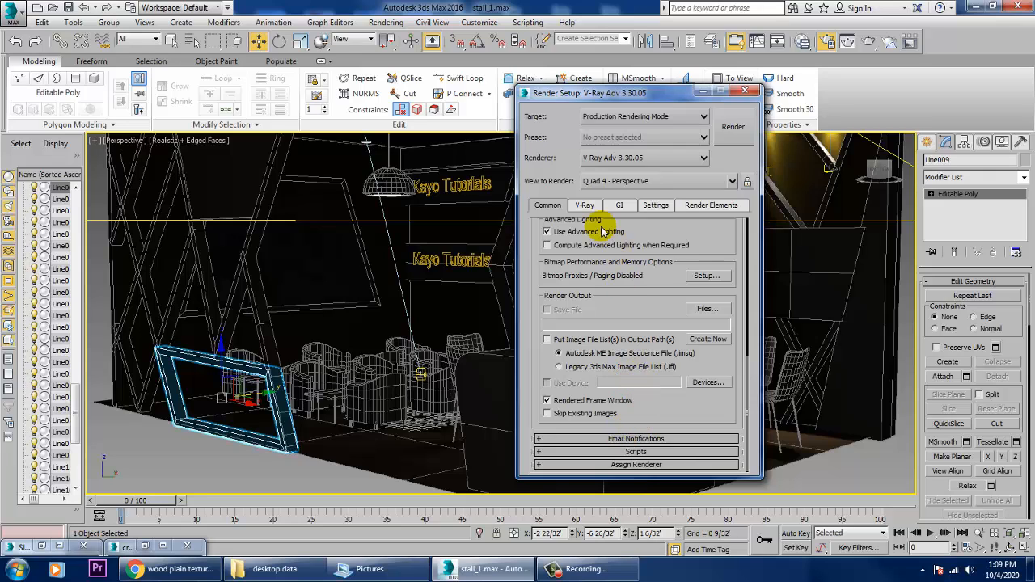
left_click(588, 206)
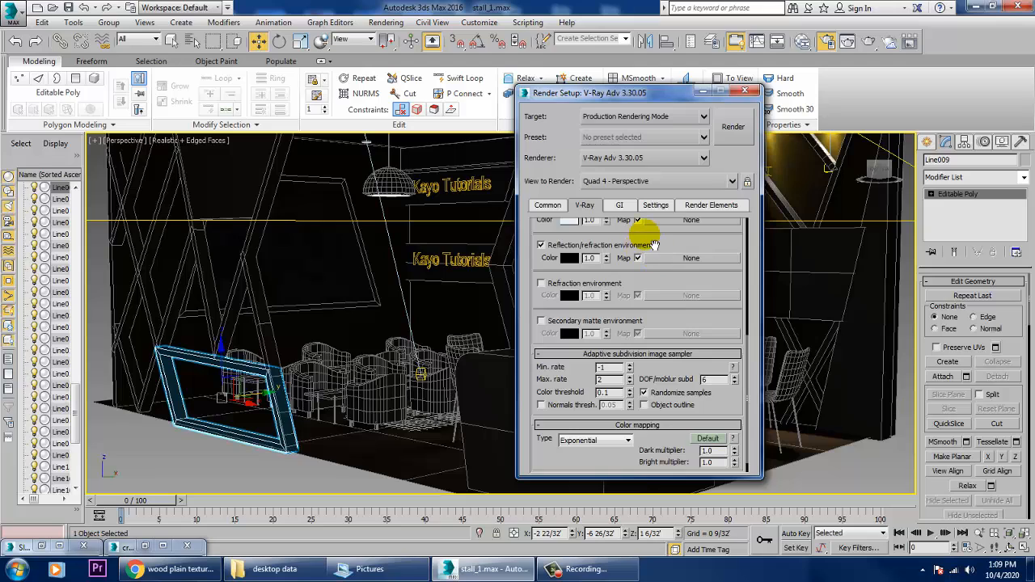
scroll(654, 259, "up", 2)
scroll(653, 380, "up", 1)
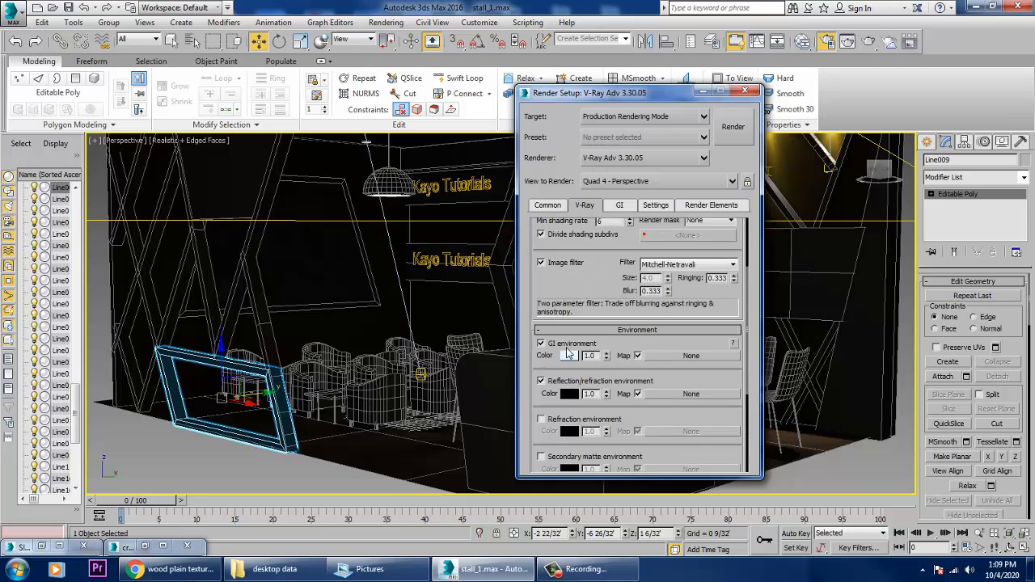
Step: Assign the desktop image cumulus-cloud.jpg as a bitmap map for the GI environment
left_click(661, 357)
double_click(415, 139)
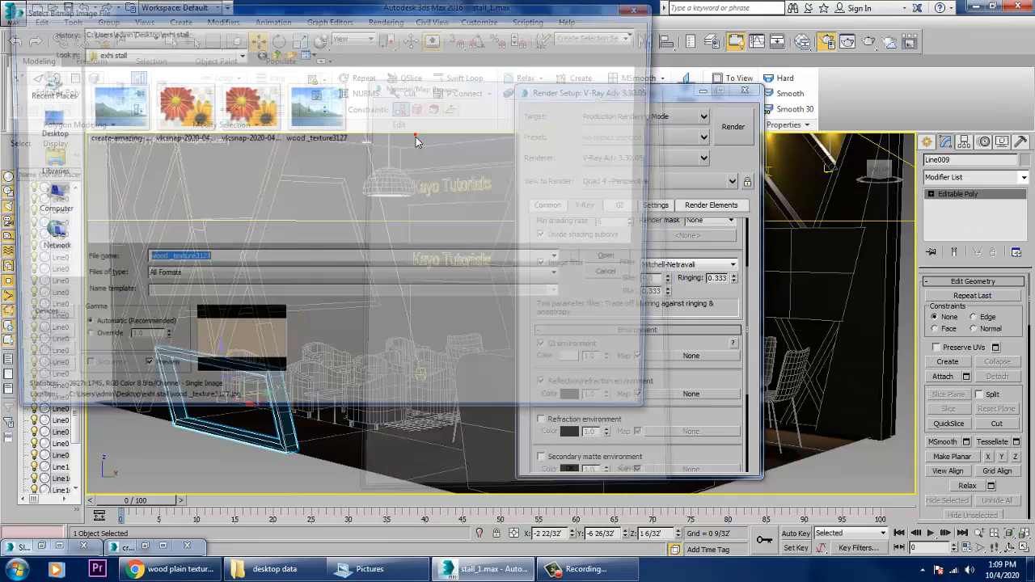
left_click(45, 129)
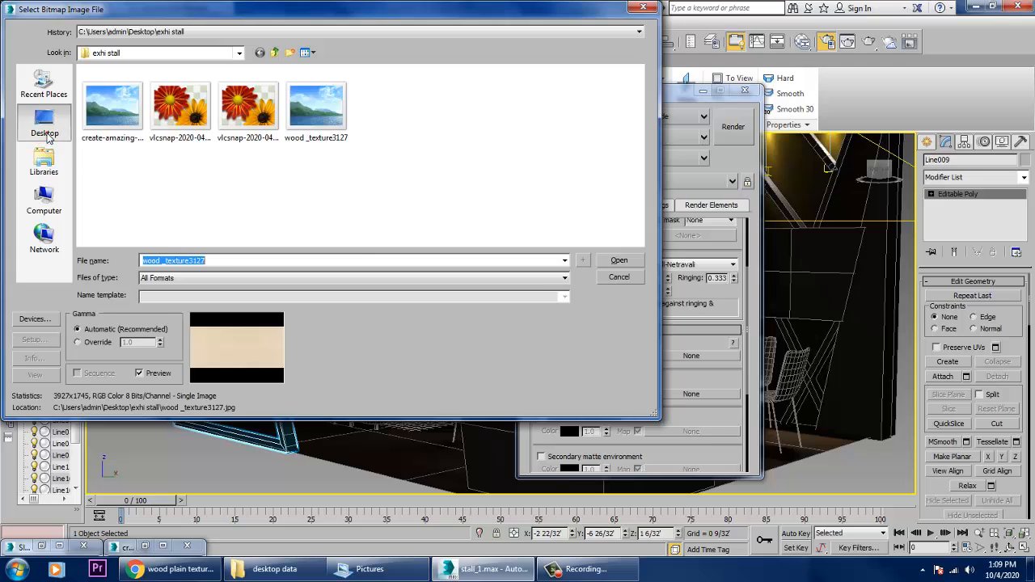
left_click(266, 143)
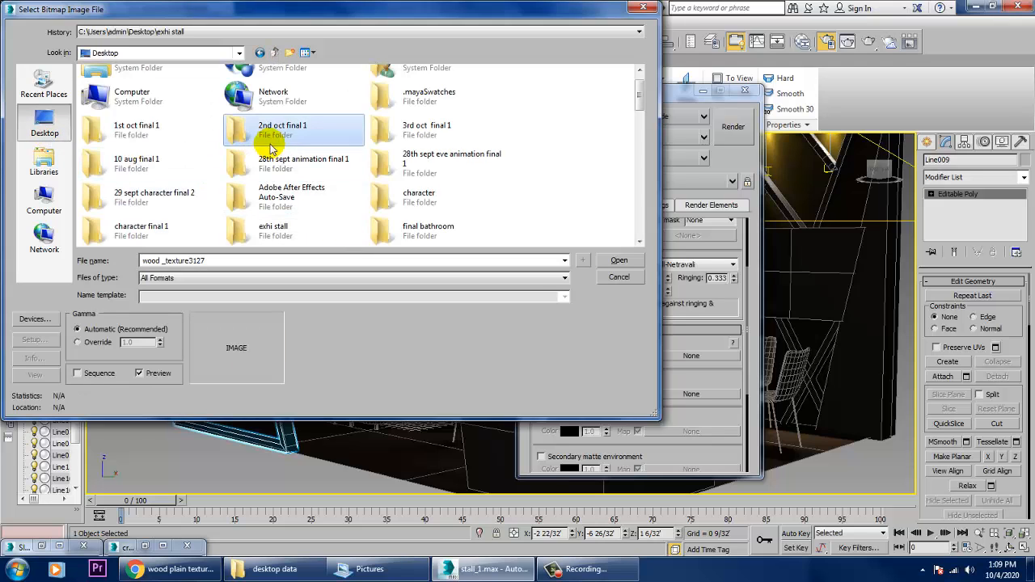
key("c")
key("c")
key("c")
key("c")
key("c")
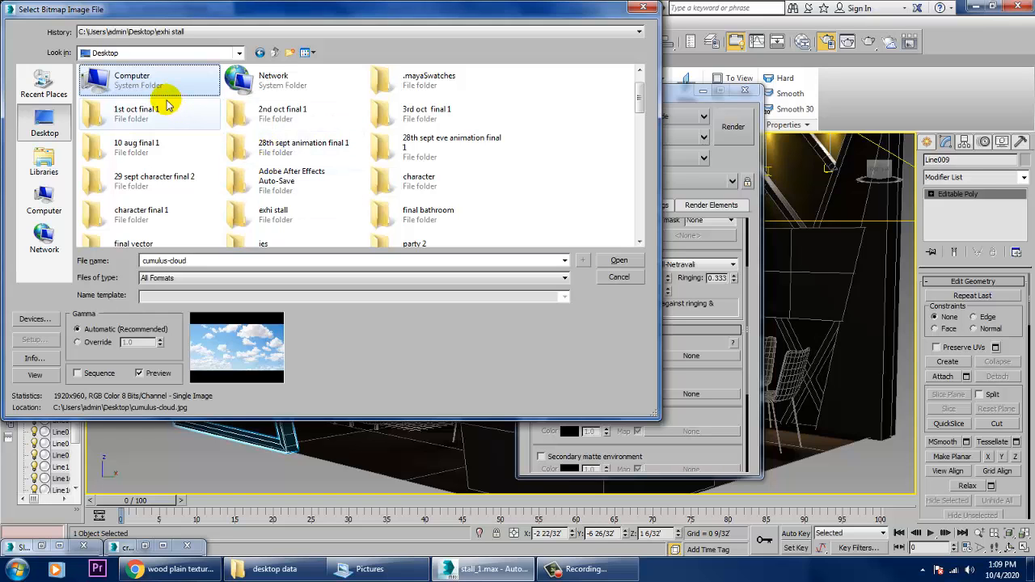
key("c")
key("c")
key("c")
key("c")
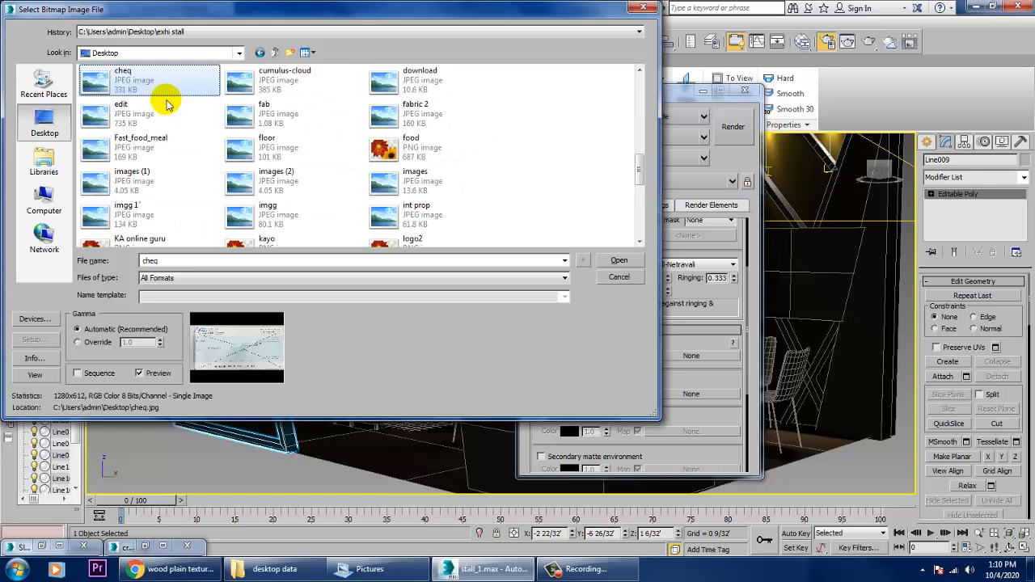
double_click(295, 91)
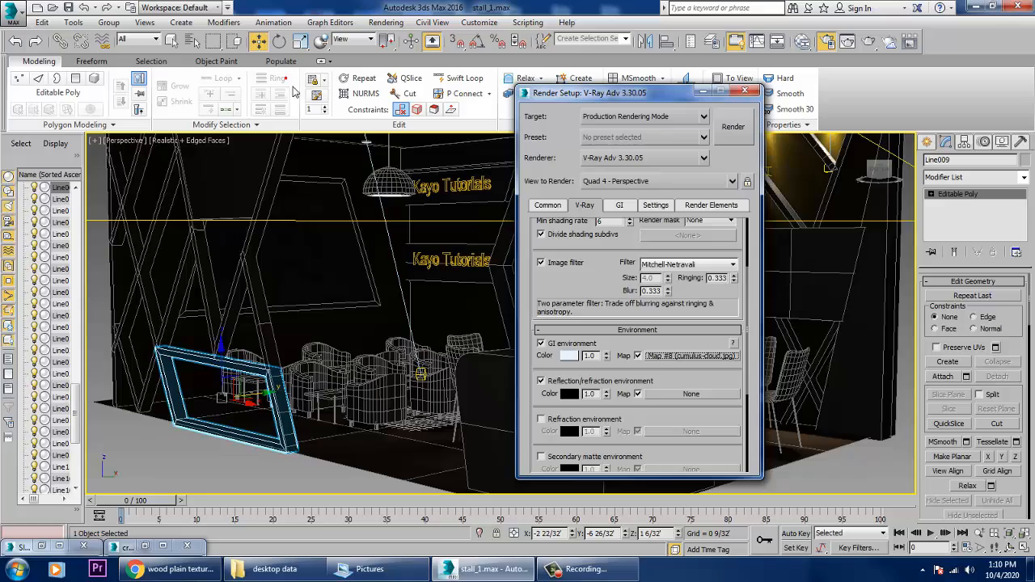
Step: Test-render the perspective view with the cloud environment map, stopping early and closing the frame buffer
left_click(733, 126)
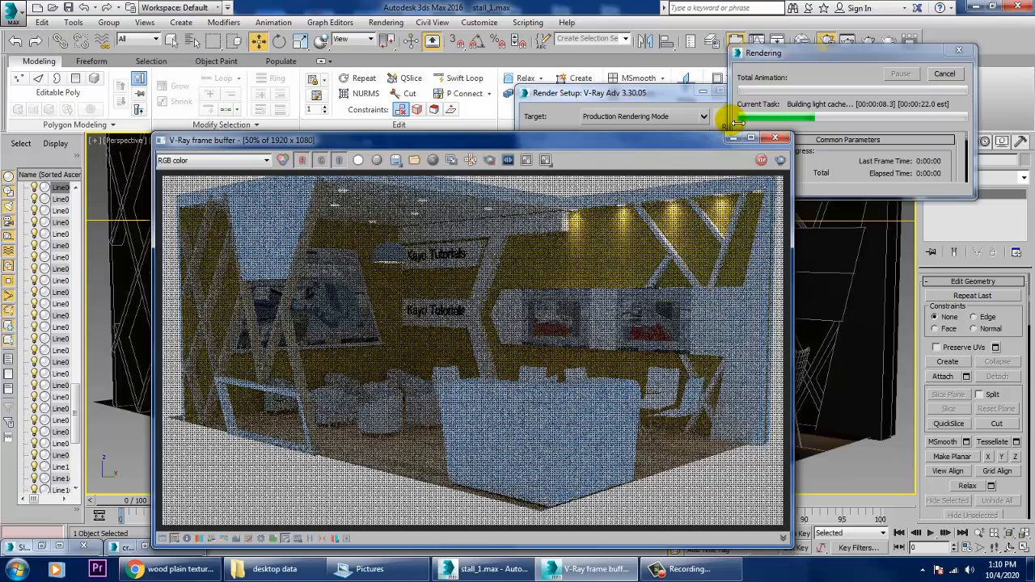
key("Escape")
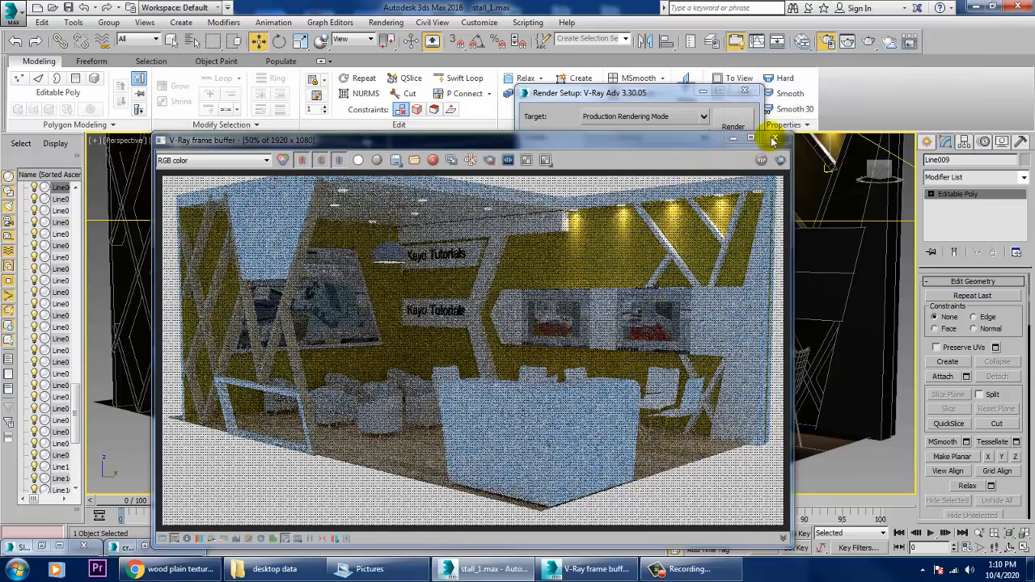
left_click(773, 141)
Step: Clear the GI environment map, set the GI environment colour to white and close the render setup
right_click(676, 363)
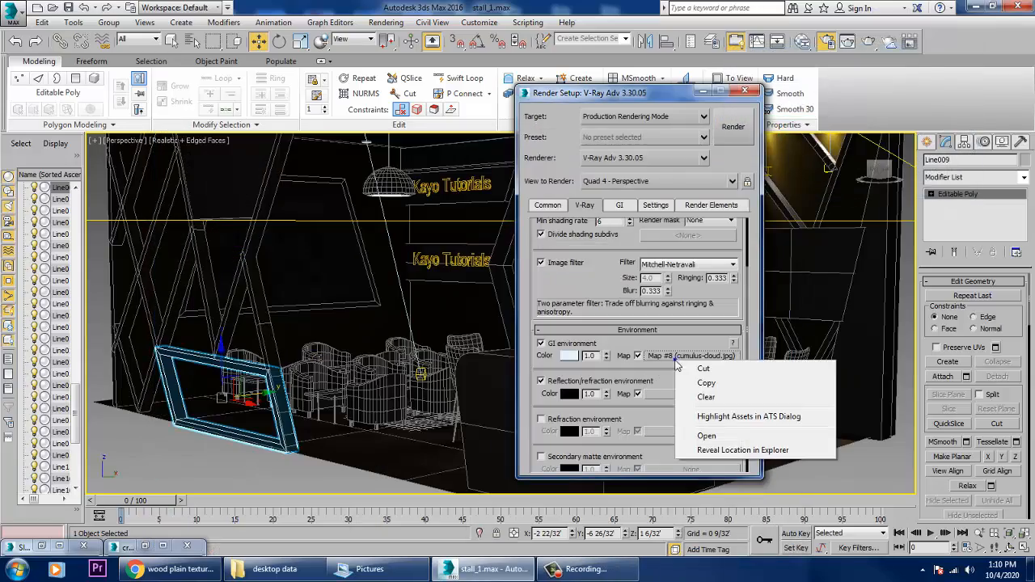
left_click(704, 395)
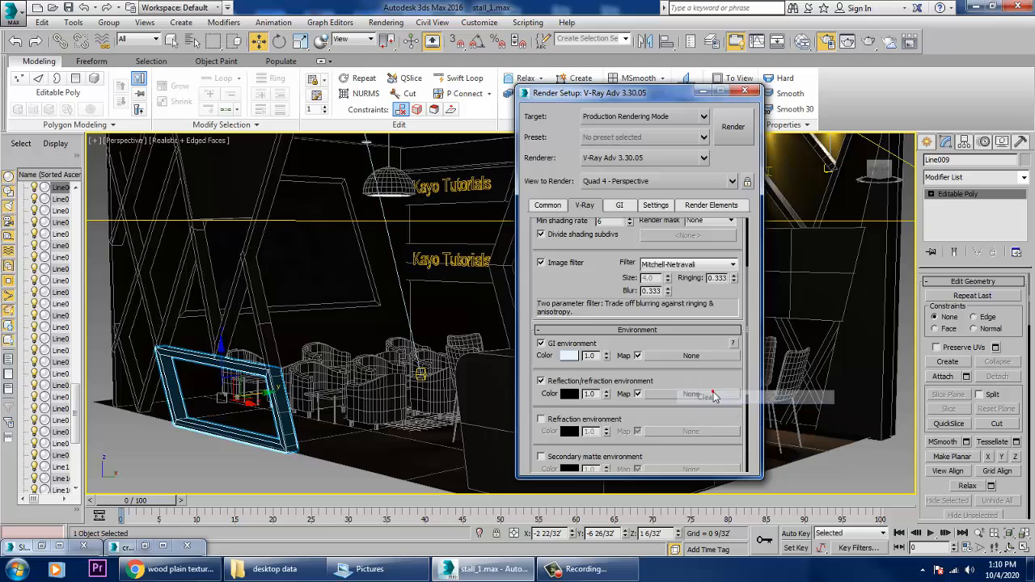
left_click(570, 356)
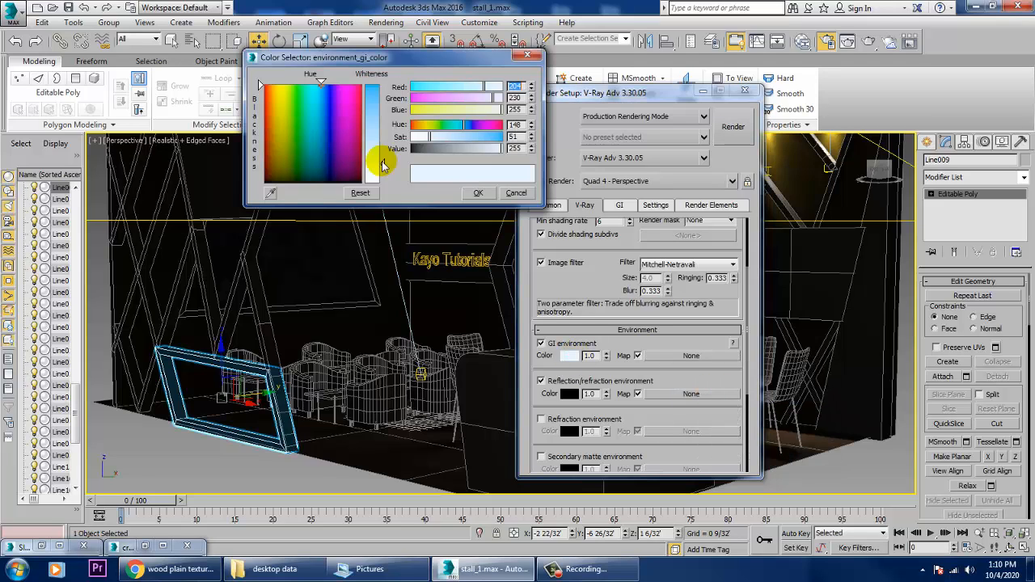
left_click_drag(383, 164, 382, 175)
left_click(485, 193)
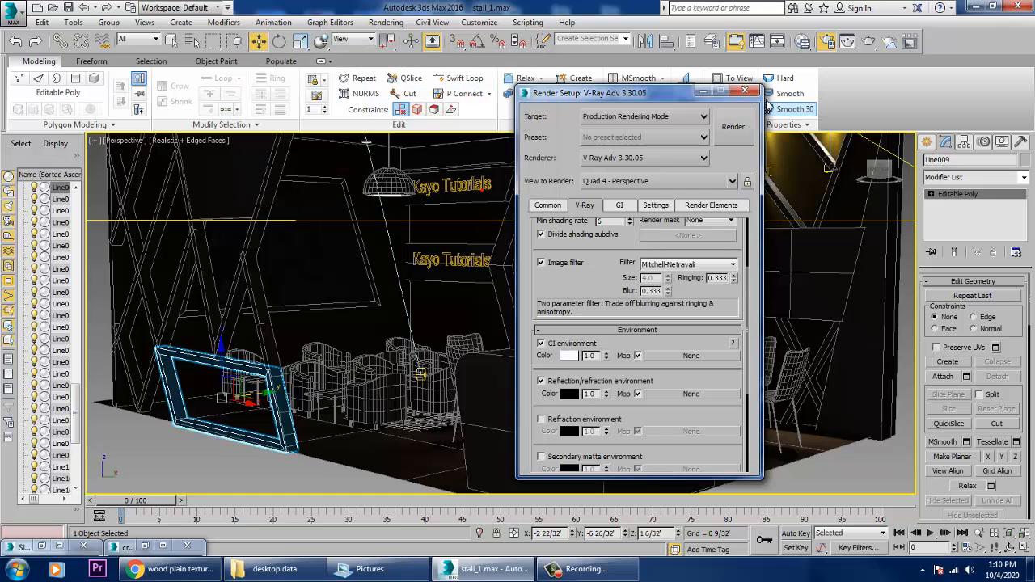
left_click(748, 93)
Step: Scale the wooden floor plane up uniformly to about 227% so it extends well beyond the stall
left_click(427, 466)
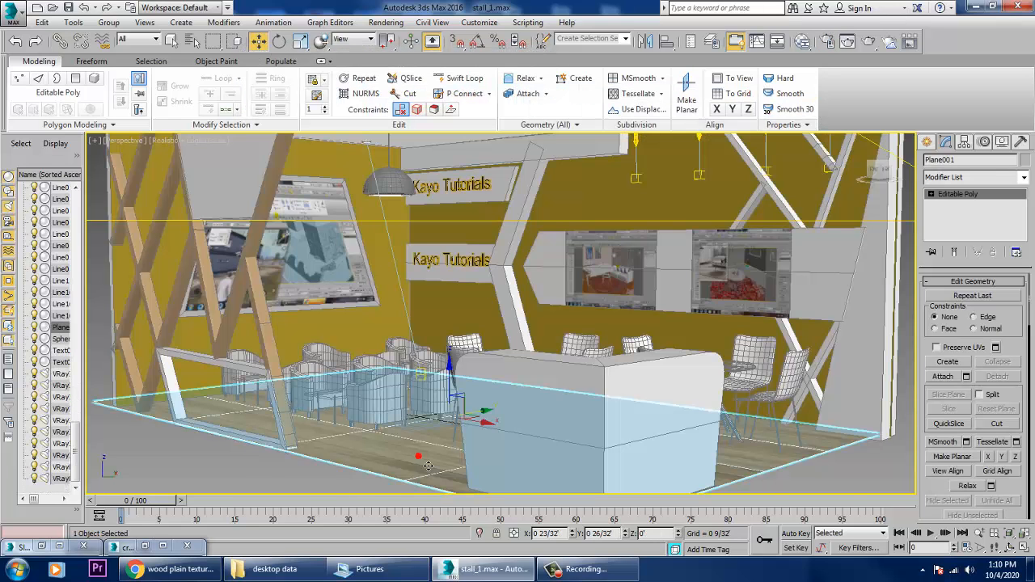
key("r")
left_click_drag(471, 423, 420, 326)
middle_click_drag(647, 326, 657, 354)
scroll(633, 341, "down", 2)
scroll(656, 354, "down", 5)
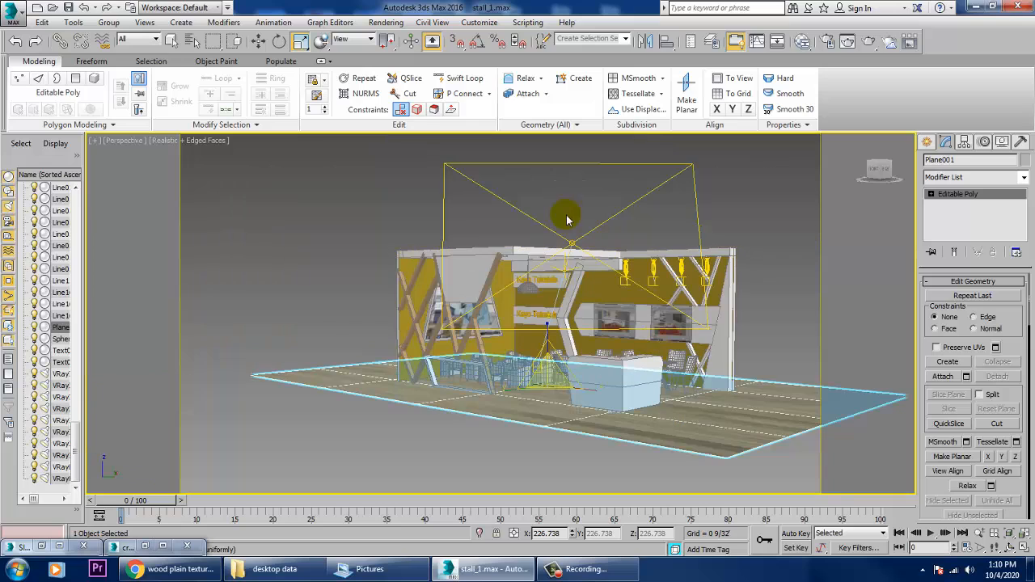
scroll(623, 366, "up", 5)
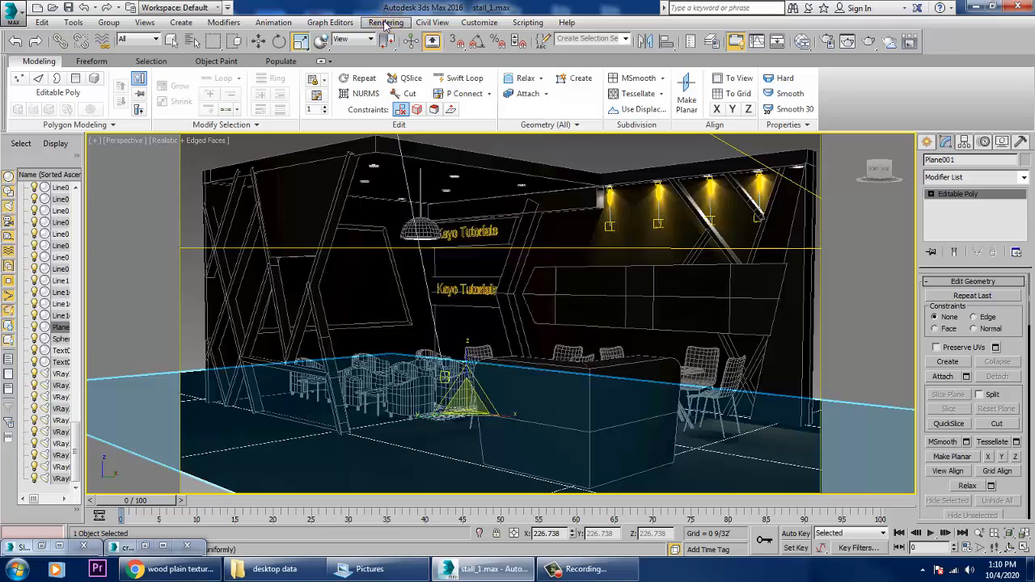
Step: Test-render the perspective view with the enlarged floor and close the frame buffer
left_click(386, 22)
left_click(394, 40)
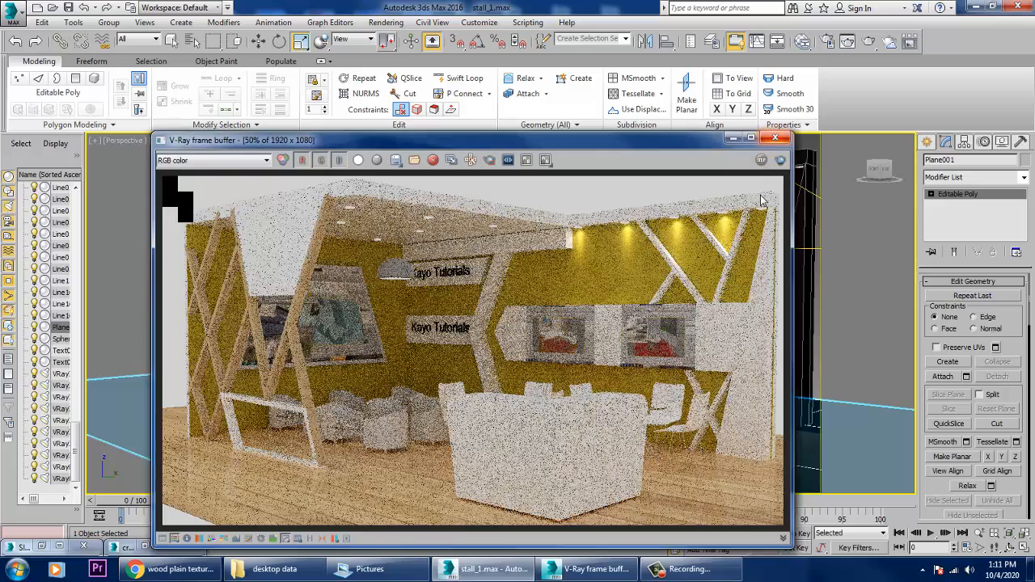
left_click(774, 138)
Step: Move the reception counter slightly down towards the floor and shift the floor plane along Y to about -1 12/32'
left_click(588, 437)
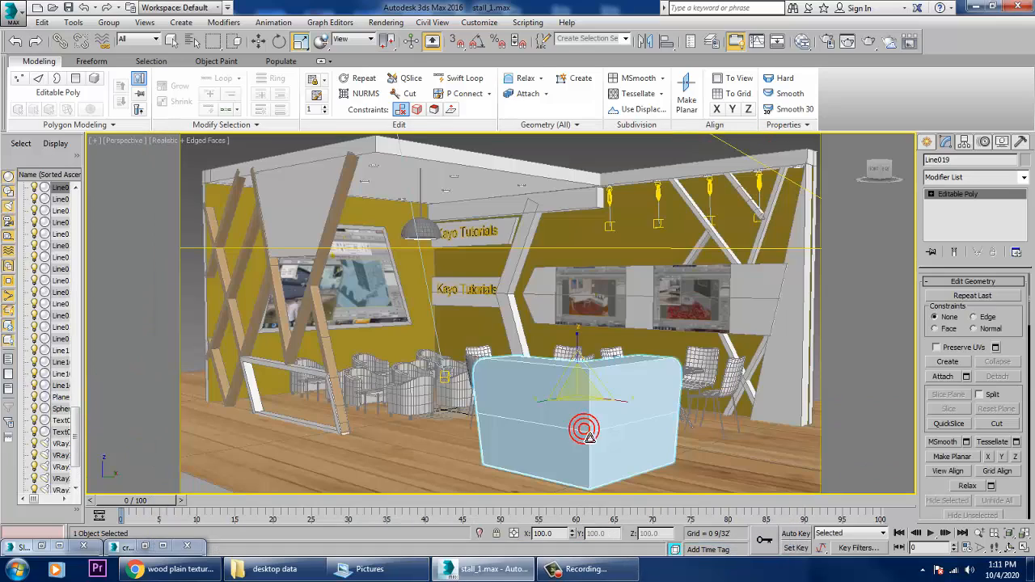
key("w")
left_click_drag(588, 358, 591, 366)
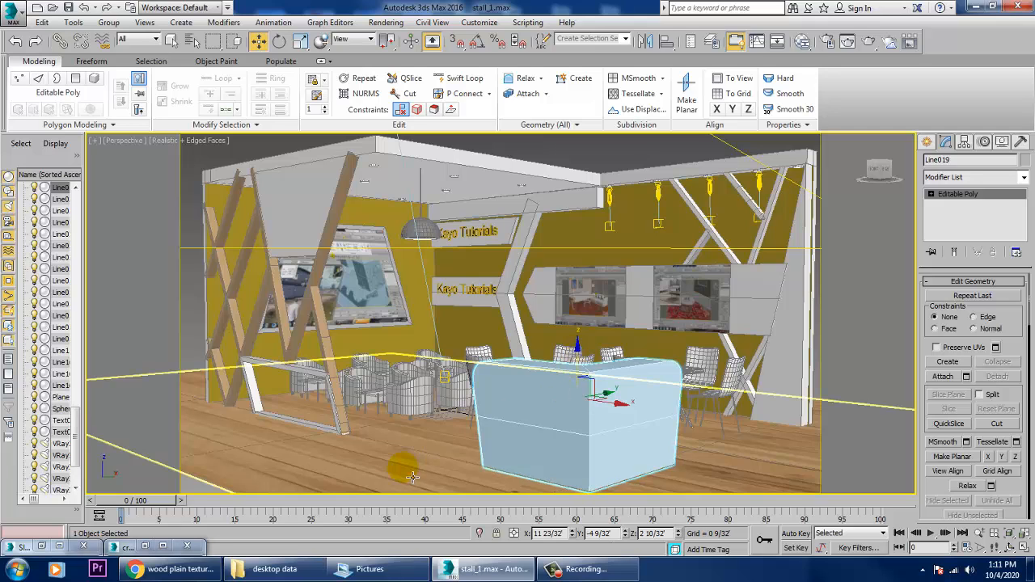
left_click(586, 377)
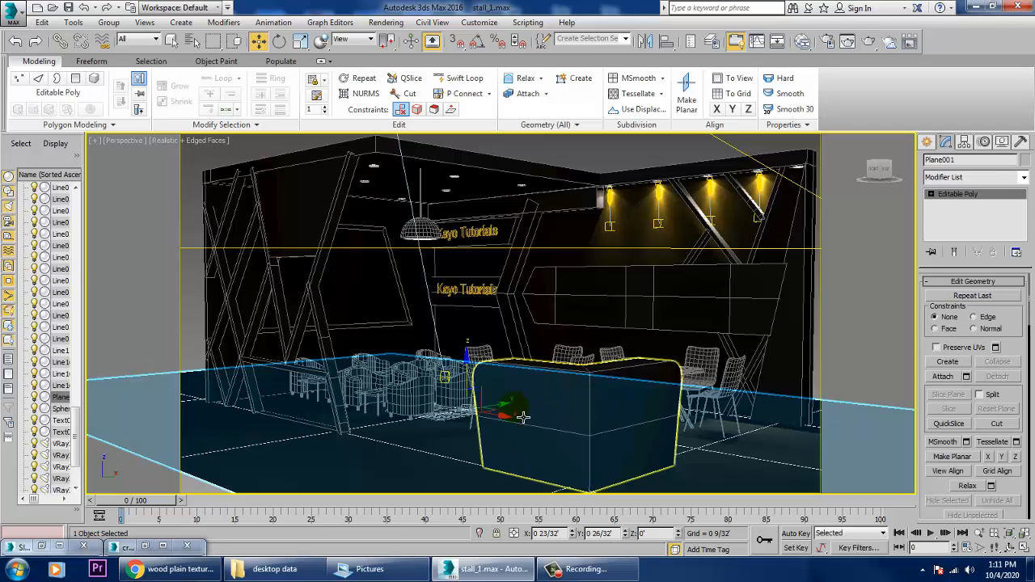
left_click_drag(506, 415, 473, 435)
Step: Test-render the stall from a slightly rotated perspective angle, stopping before completion and closing the frame buffer
key("ctrl+r")
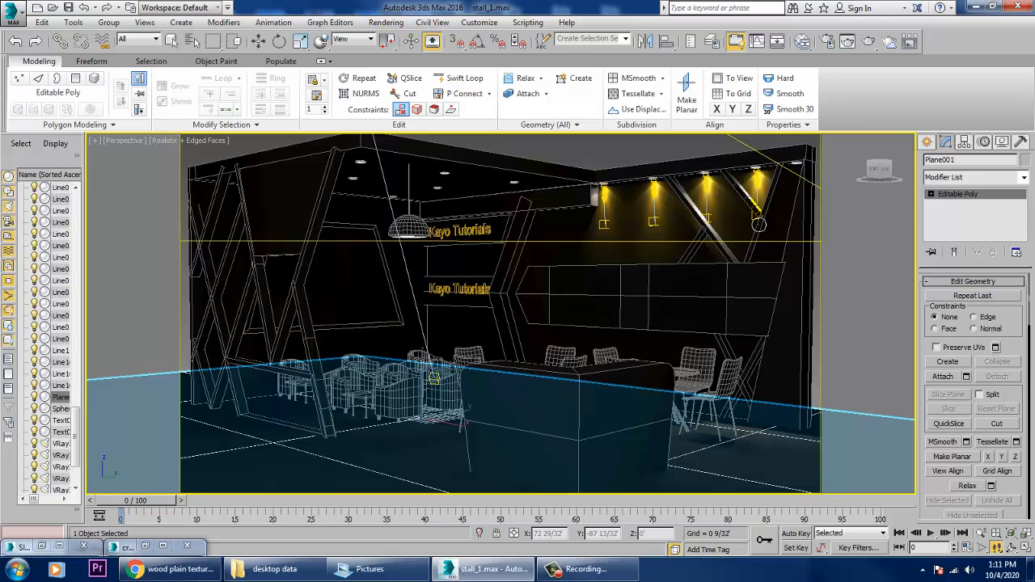
left_click(385, 22)
left_click(395, 38)
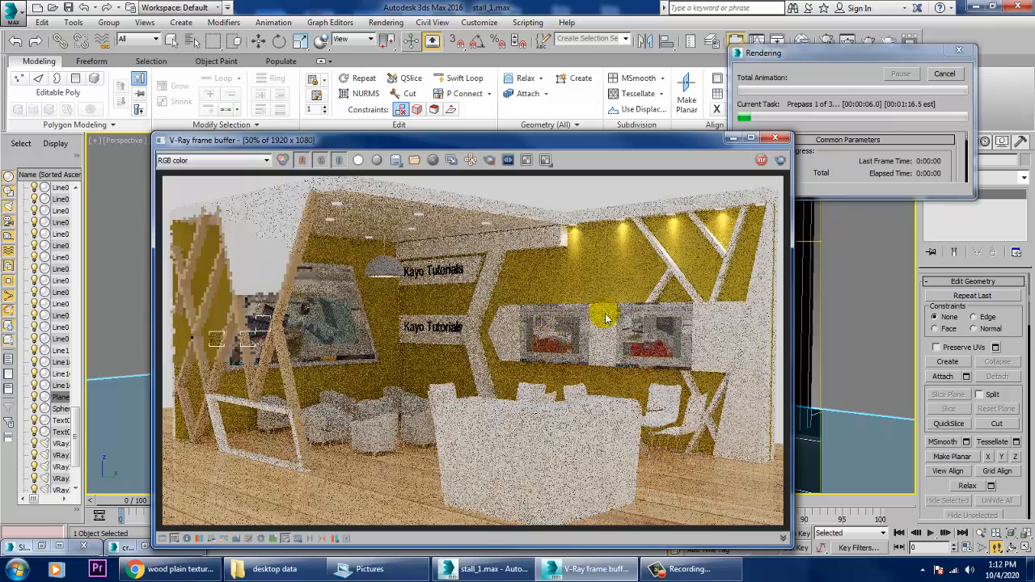
key("Escape")
left_click(774, 139)
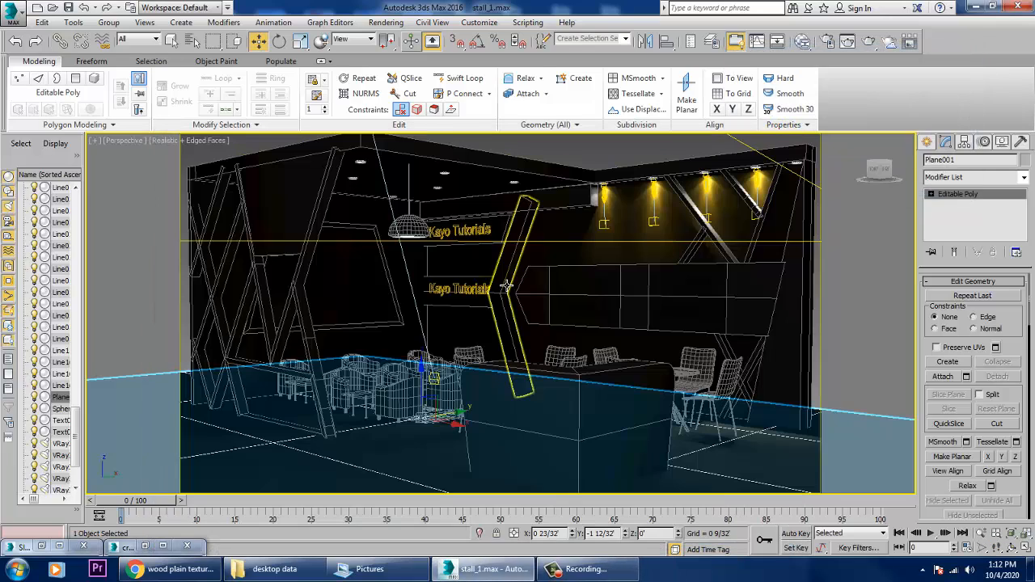
Step: Create a physical camera from the current perspective view of the stall and deselect it
key("ctrl+c")
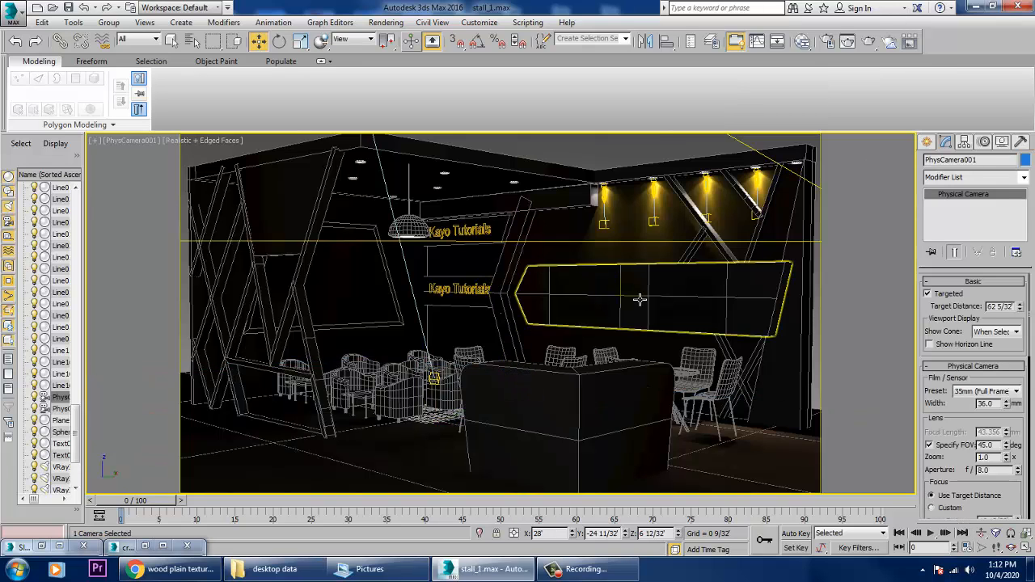
scroll(646, 303, "down", 10)
middle_click_drag(638, 299, 697, 329, "alt")
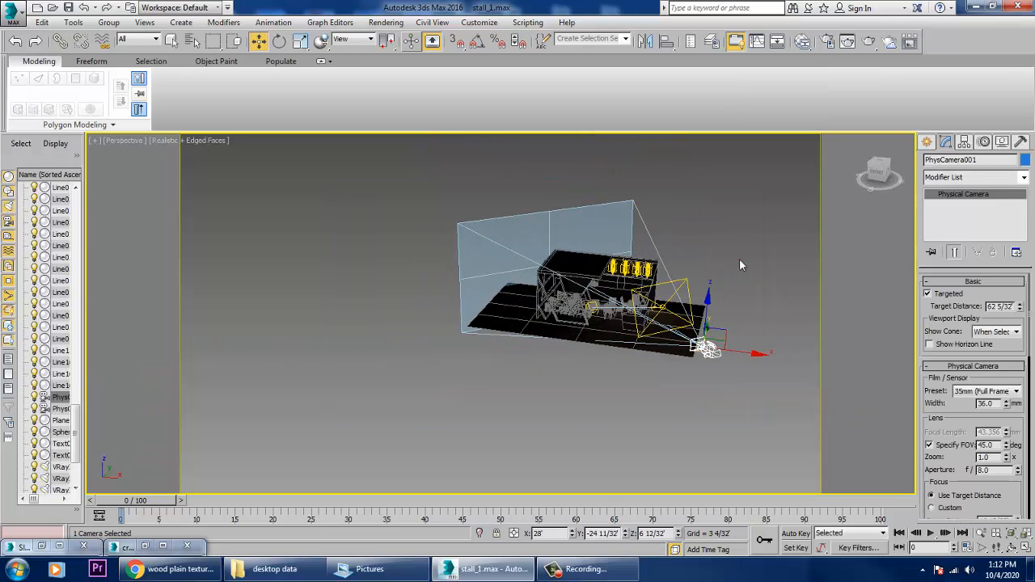
left_click(739, 258)
scroll(711, 354, "up", 3)
scroll(700, 342, "up", 5)
scroll(584, 273, "down", 6)
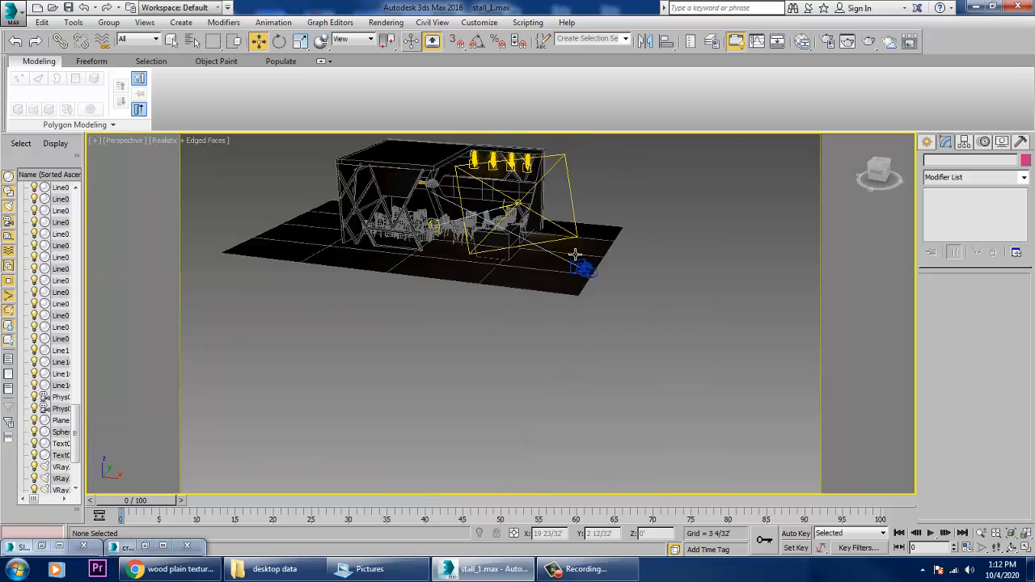
mouse_move(584, 273)
middle_mouse_down()
mouse_move(606, 299)
mouse_move(596, 288)
middle_mouse_up()
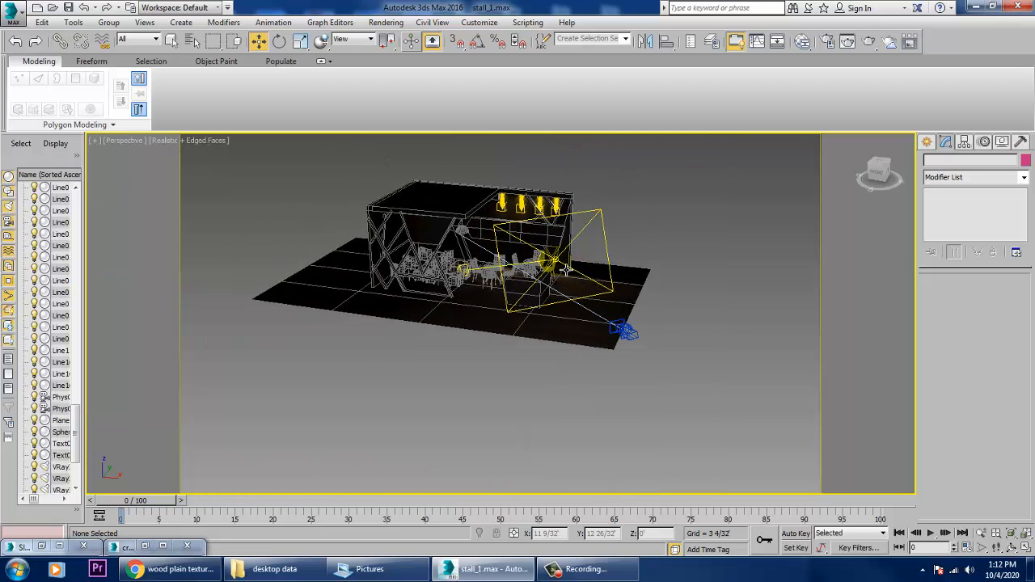
Step: Set the intensity multiplier of the large plane V-Ray light in front of the stall to 0.08
left_click(564, 269)
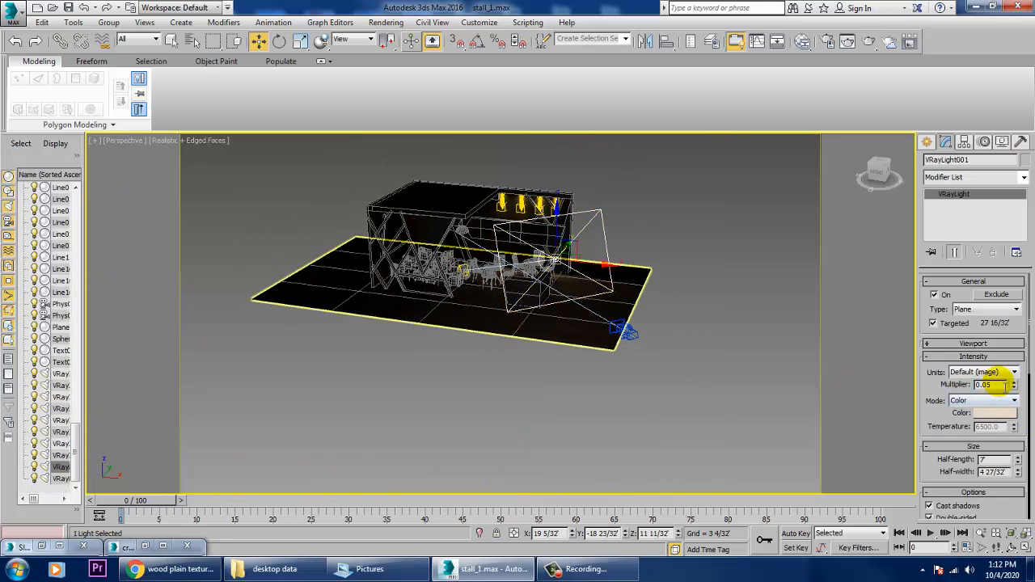
left_click_drag(997, 383, 948, 388)
type("0.0")
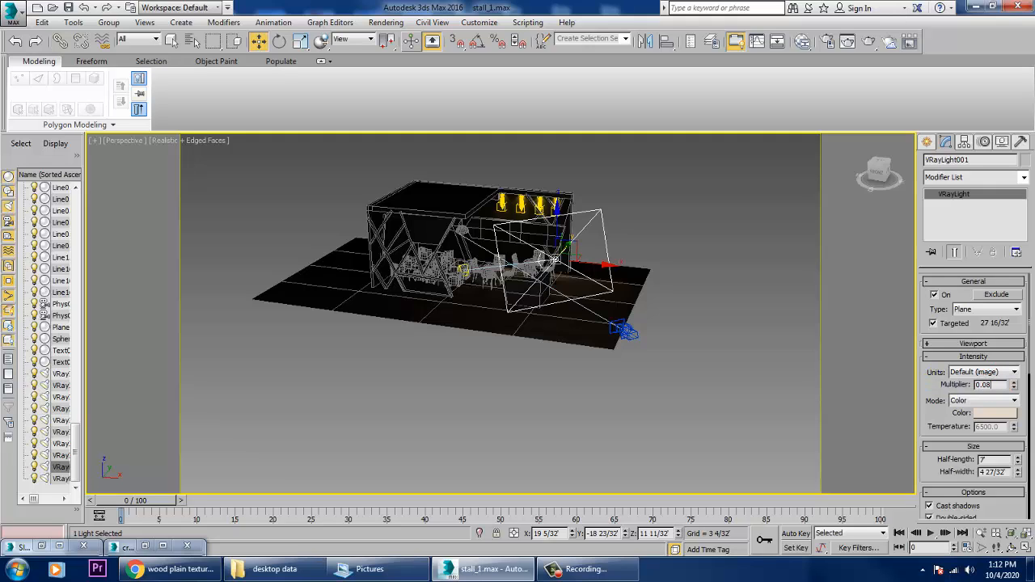
key("Return")
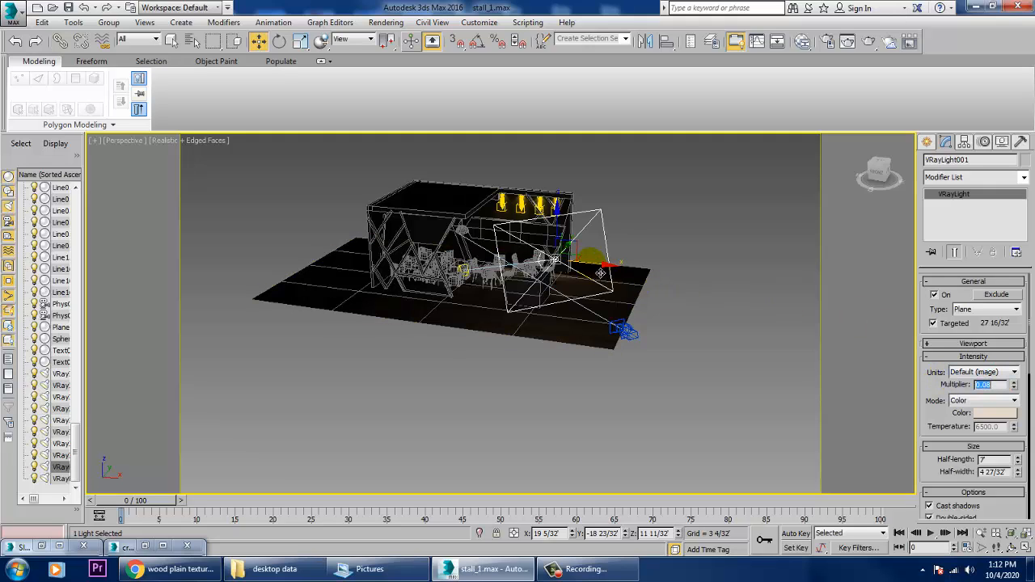
Step: Copy the large plane light along X to about -6 6/32', beside the stall's far end, and set the copy's multiplier to 0.03
left_click(598, 274)
mouse_move(466, 279)
left_mouse_down("shift")
mouse_move(387, 276)
mouse_move(401, 276)
left_mouse_up("shift")
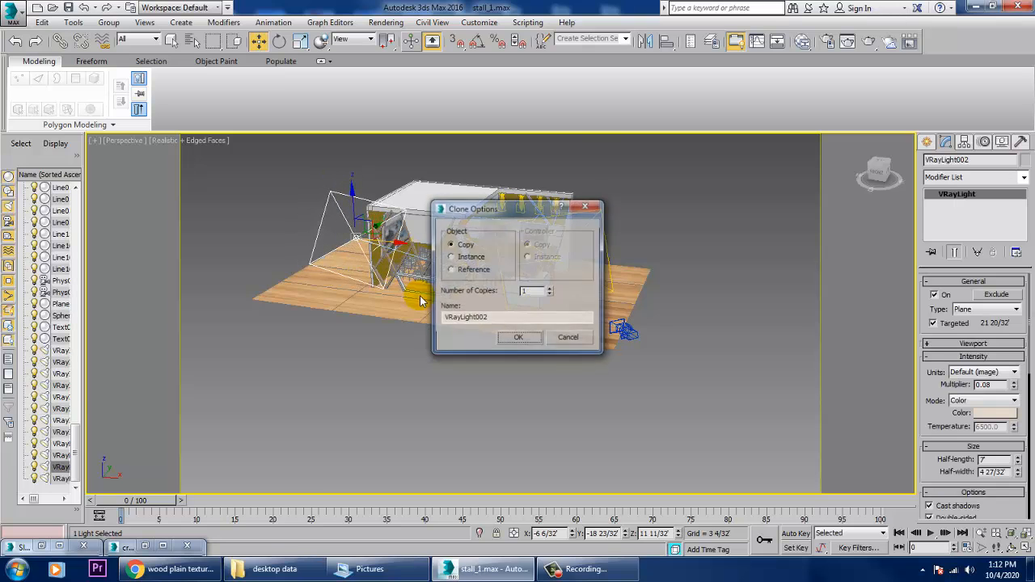
left_click(518, 338)
double_click(991, 385)
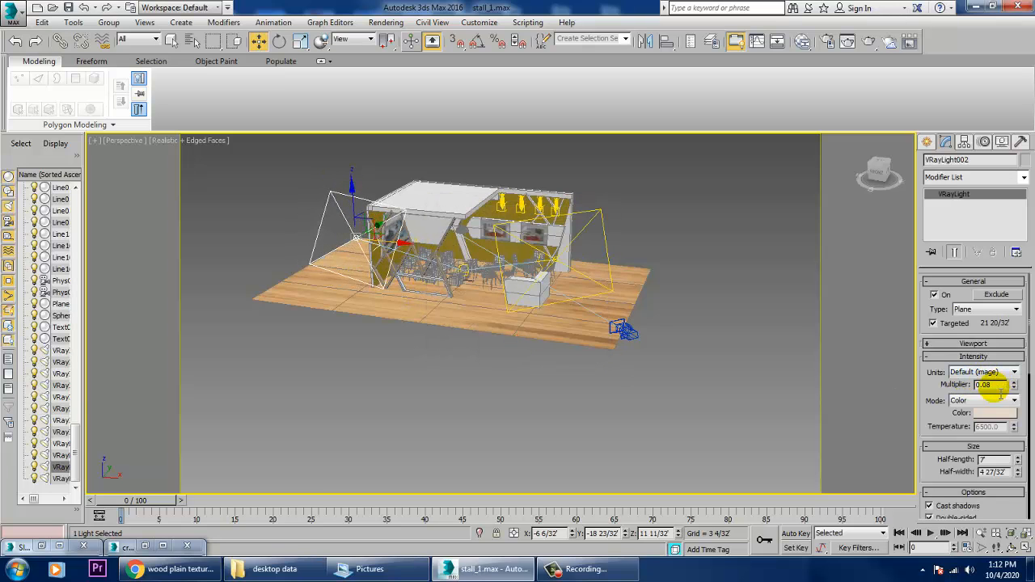
type("0")
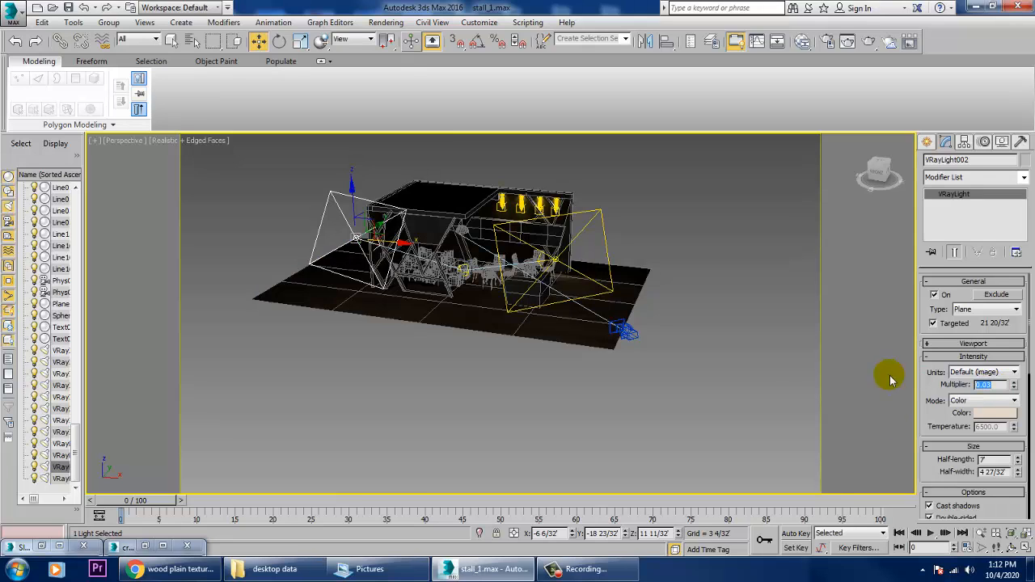
Step: Deselect the light, switch the viewport to the physical camera view and start rendering it
left_click(672, 228)
key("c")
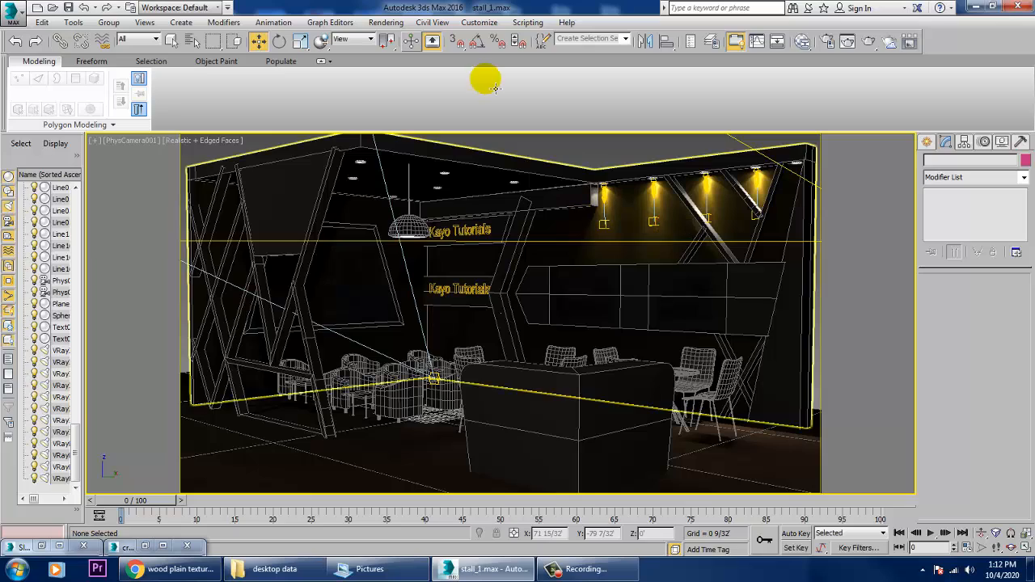
left_click(386, 22)
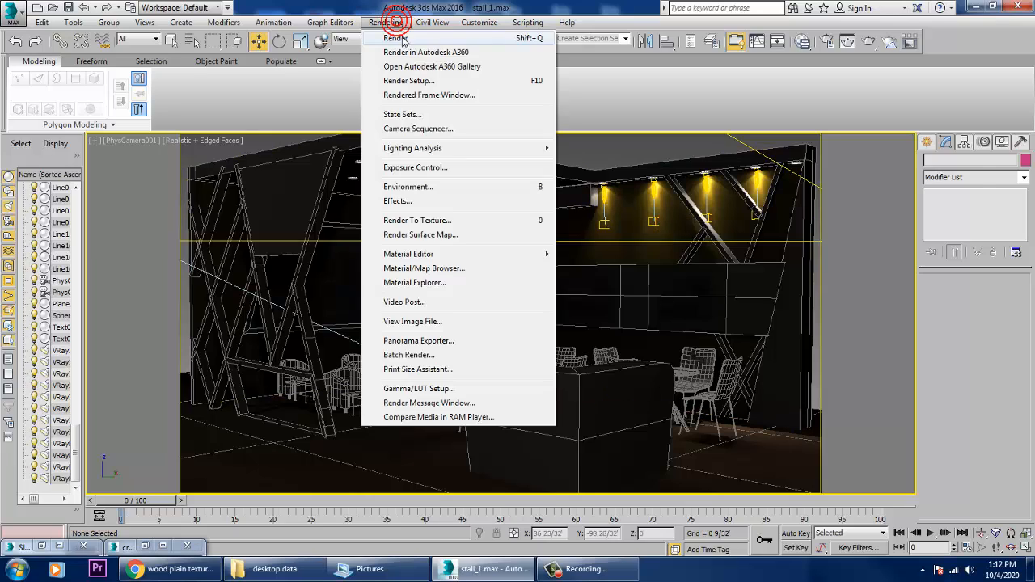
left_click(400, 37)
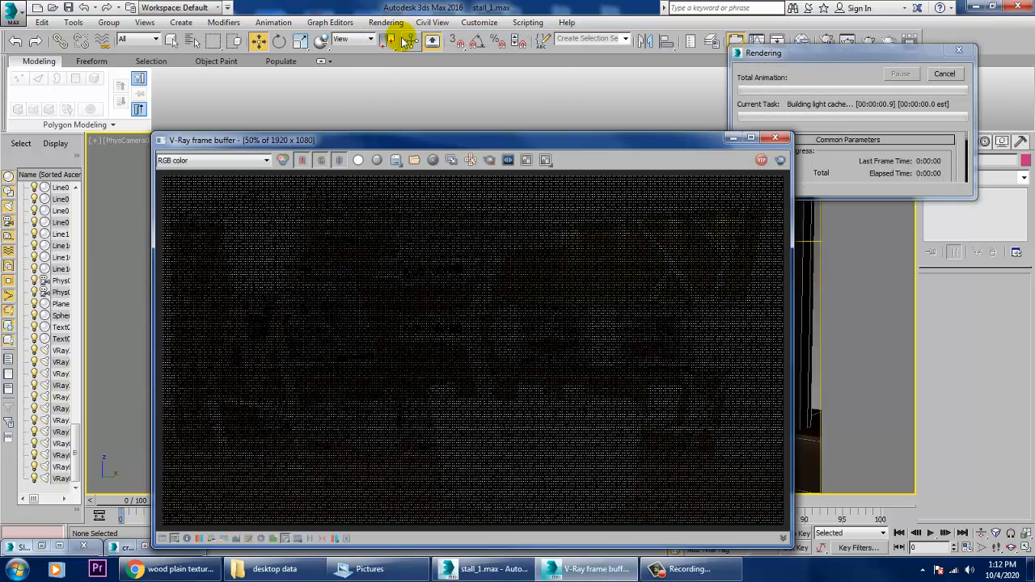